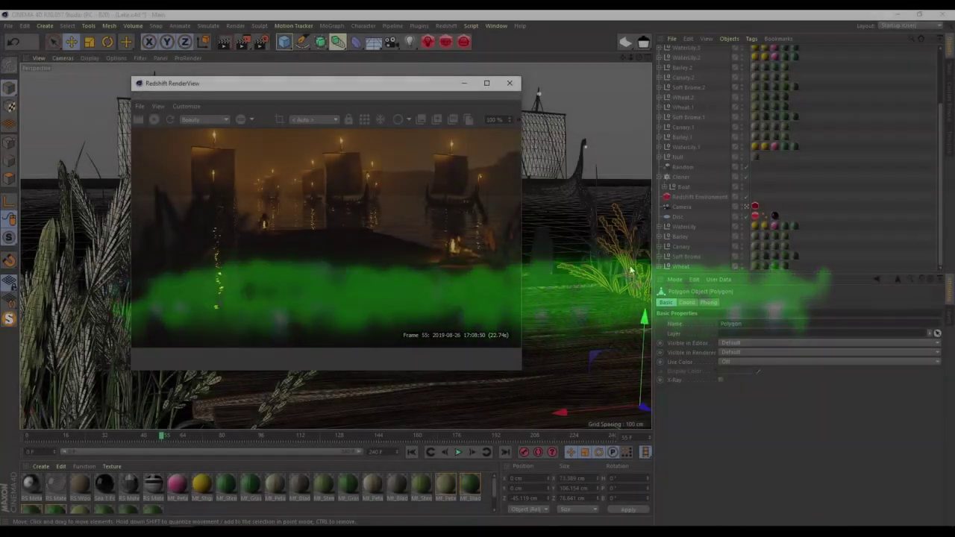
Step: Close the Redshift RenderView and look through the scene's object list
left_click_drag(193, 83, 363, 120)
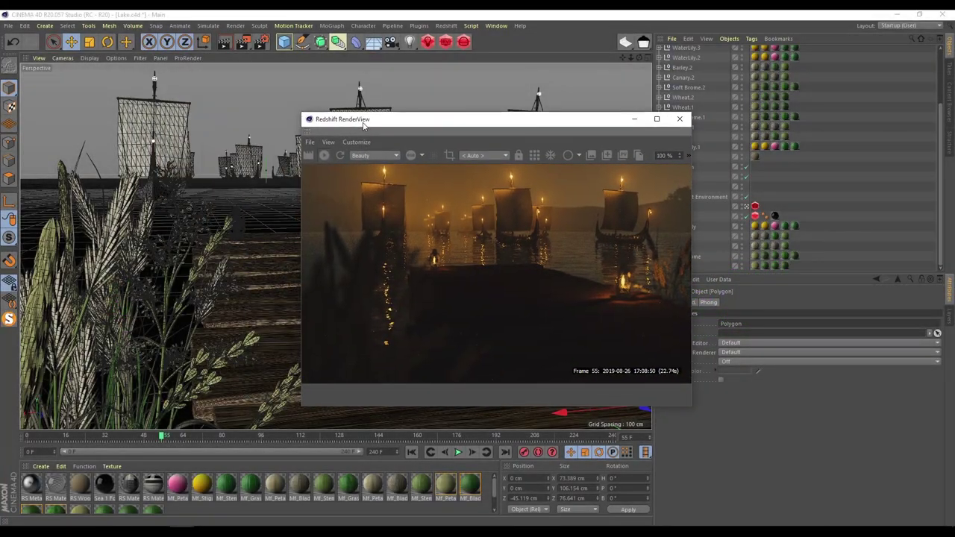
left_click(679, 119)
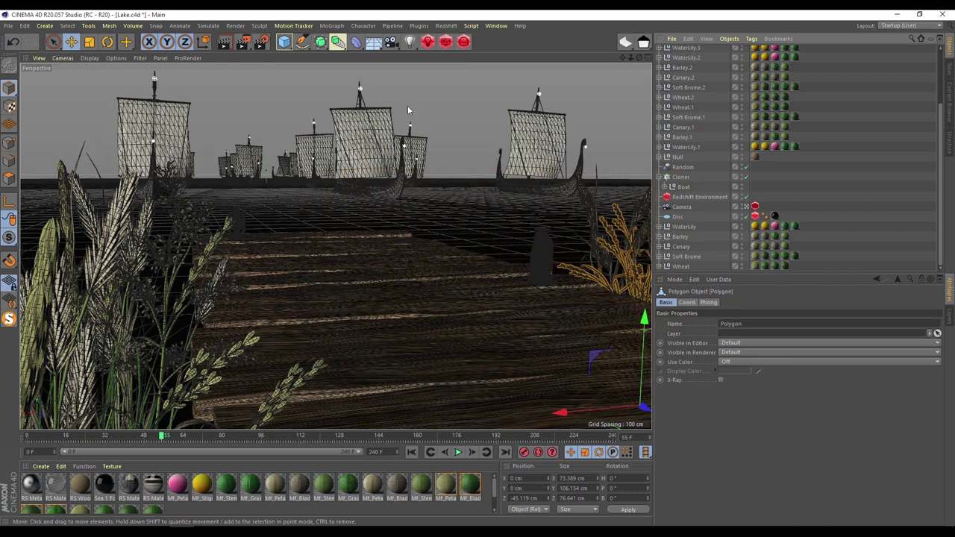
scroll(714, 201, "up", 3)
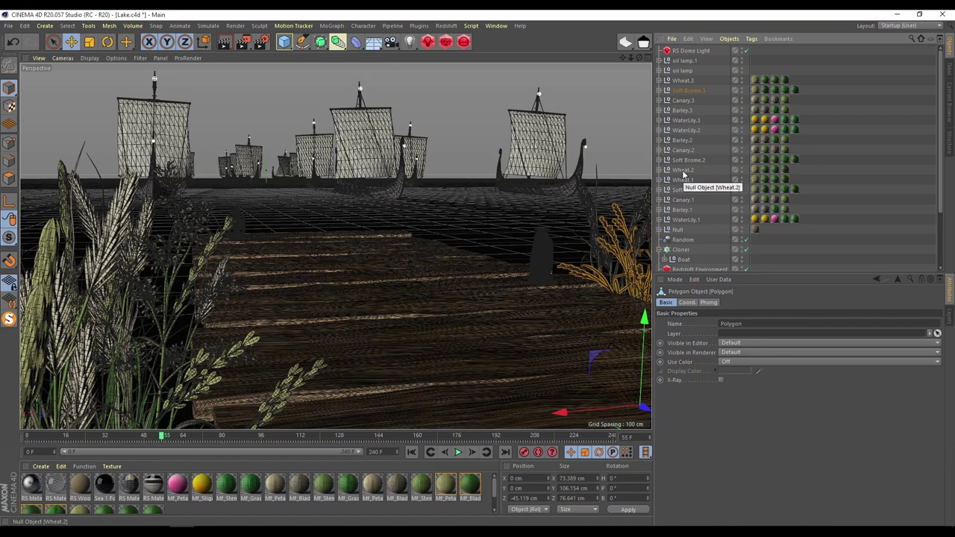
scroll(668, 202, "down", 3)
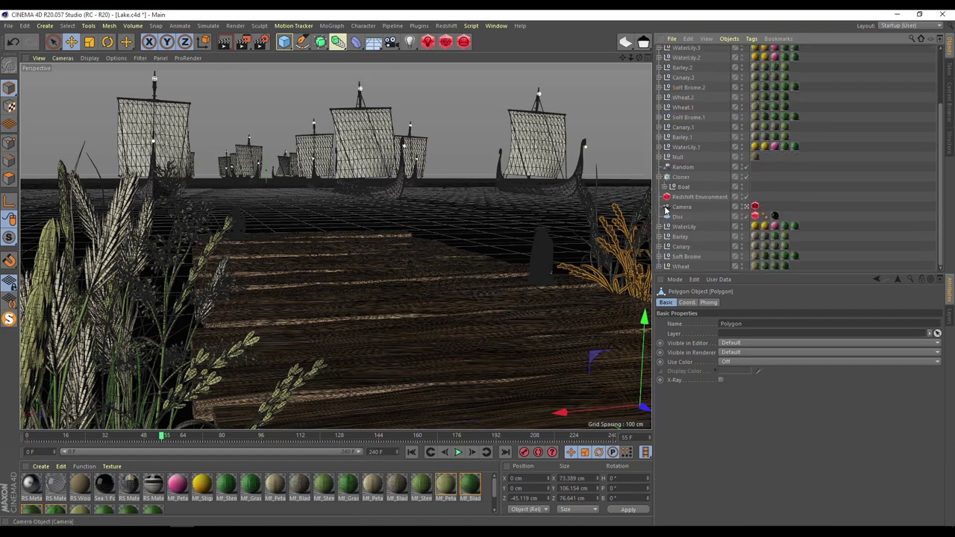
Step: Leave the scene camera's view to inspect the pier and fleet from outside, and select the boat Cloner
left_click(746, 212)
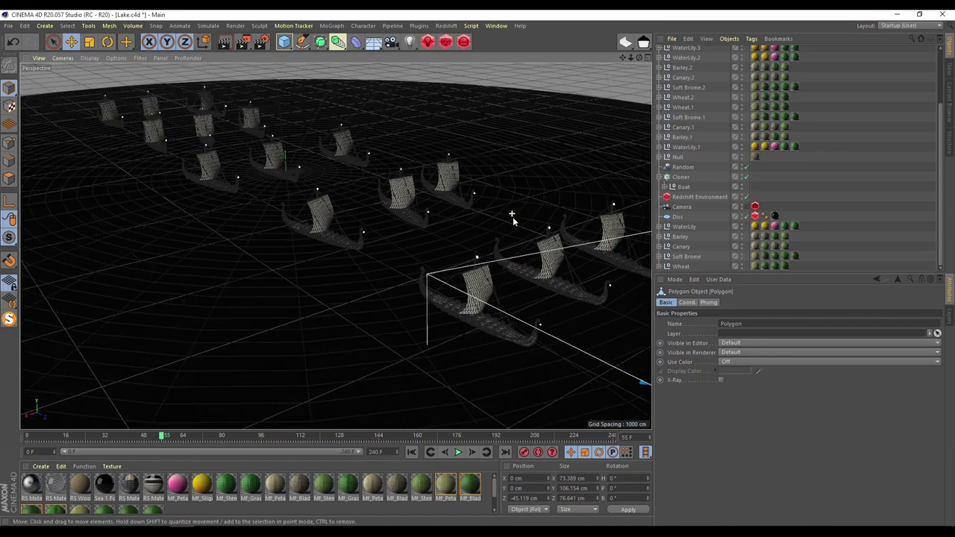
left_click_drag(624, 59, 477, 33)
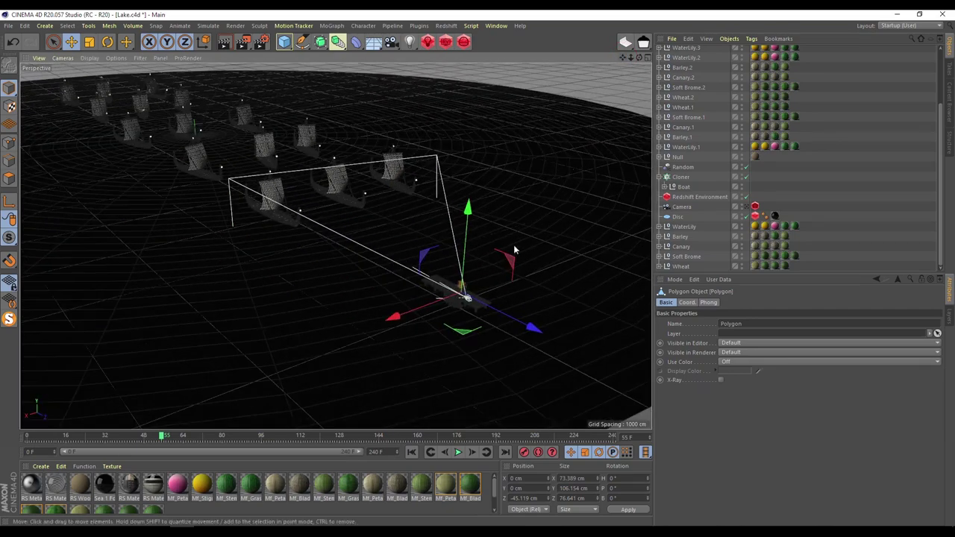
scroll(496, 249, "up", 2)
scroll(450, 312, "up", 8)
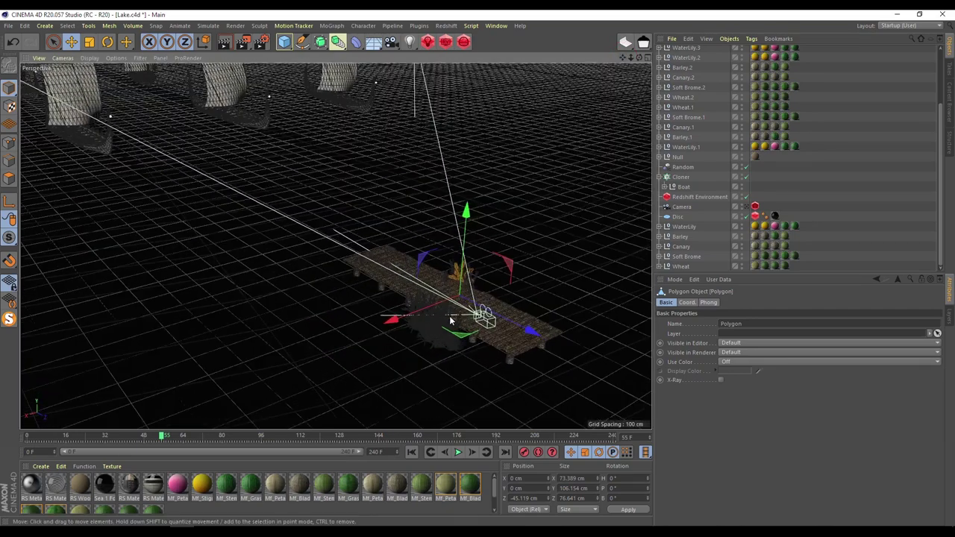
scroll(450, 319, "down", 5)
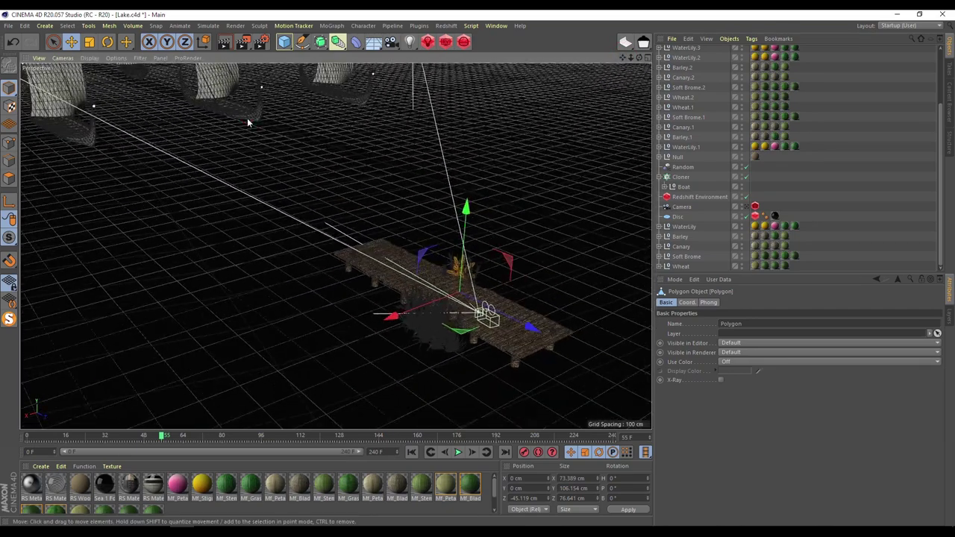
left_click(248, 123)
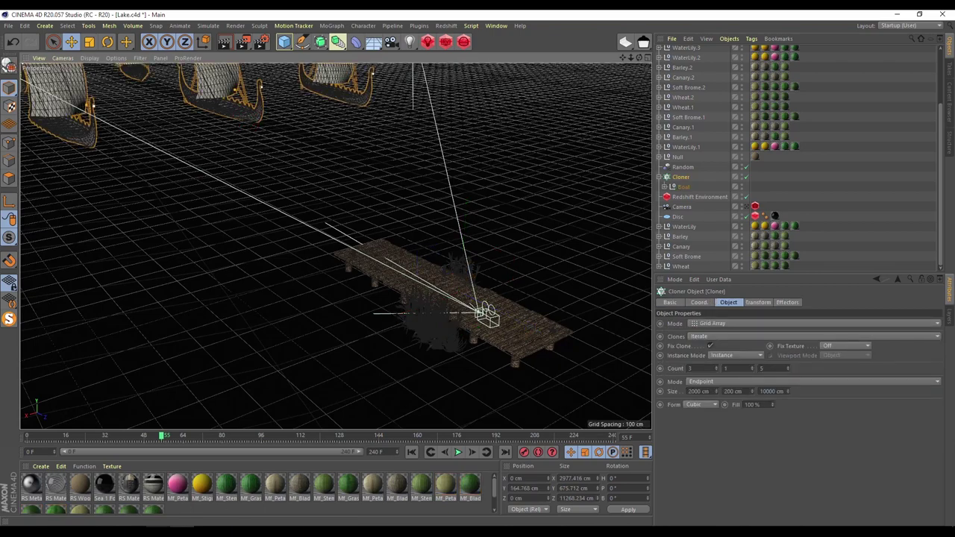
Step: Switch to TurboSquid in the browser and search the 3D models for "boat"
left_click(157, 531)
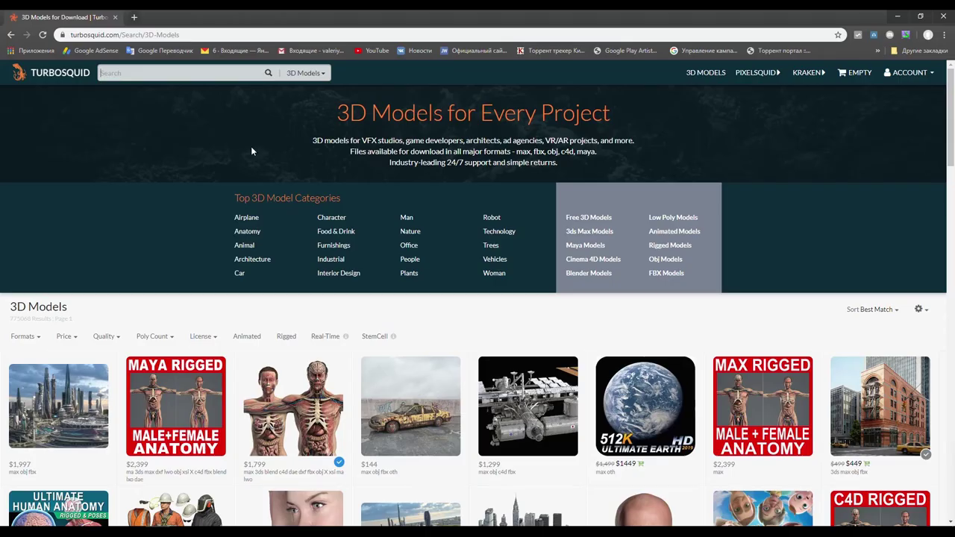
left_click(129, 72)
type("boat")
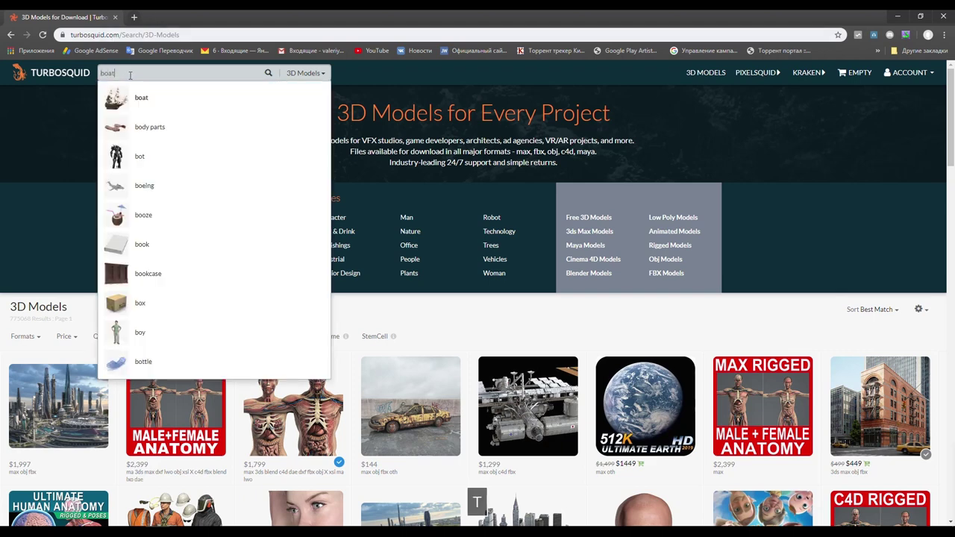
left_click(131, 108)
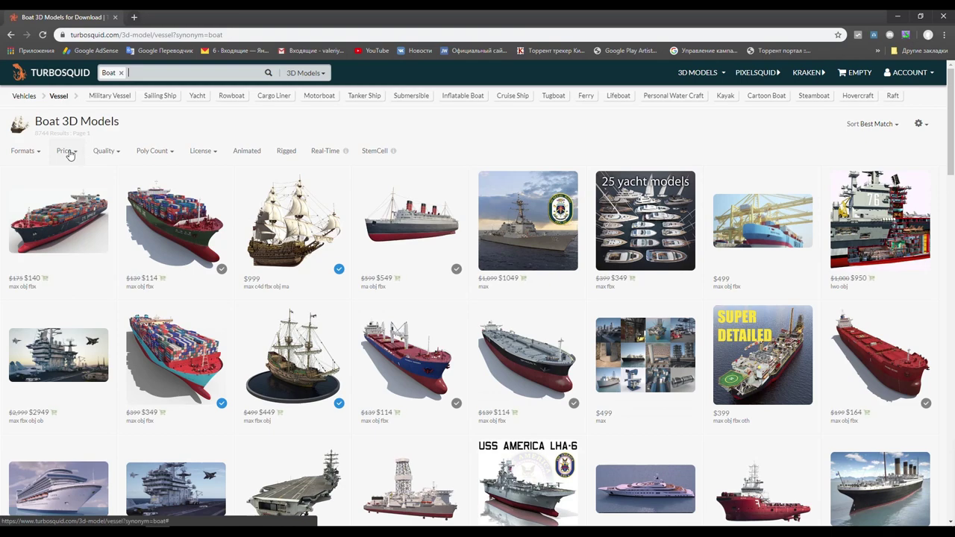
Step: Filter the boat models by price to Free and browse them
left_click(65, 150)
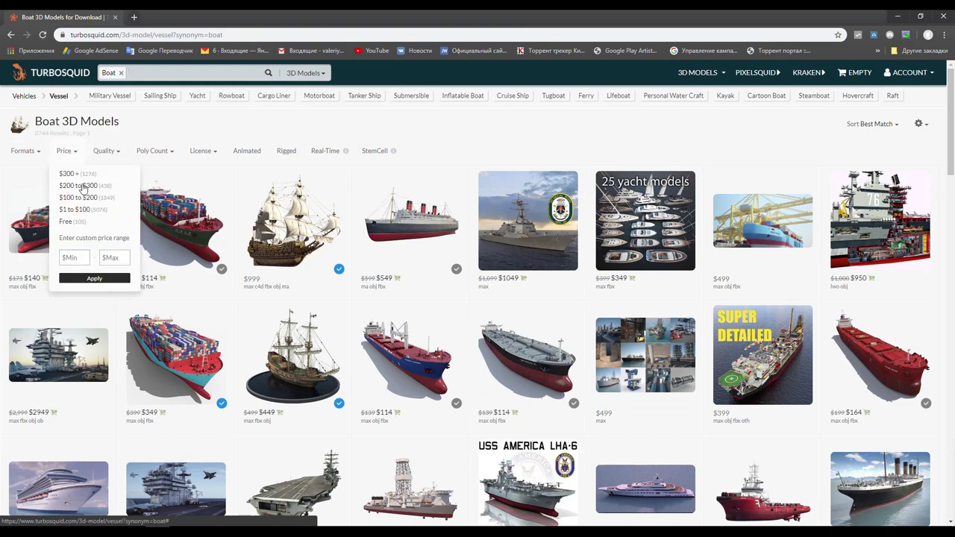
left_click(80, 224)
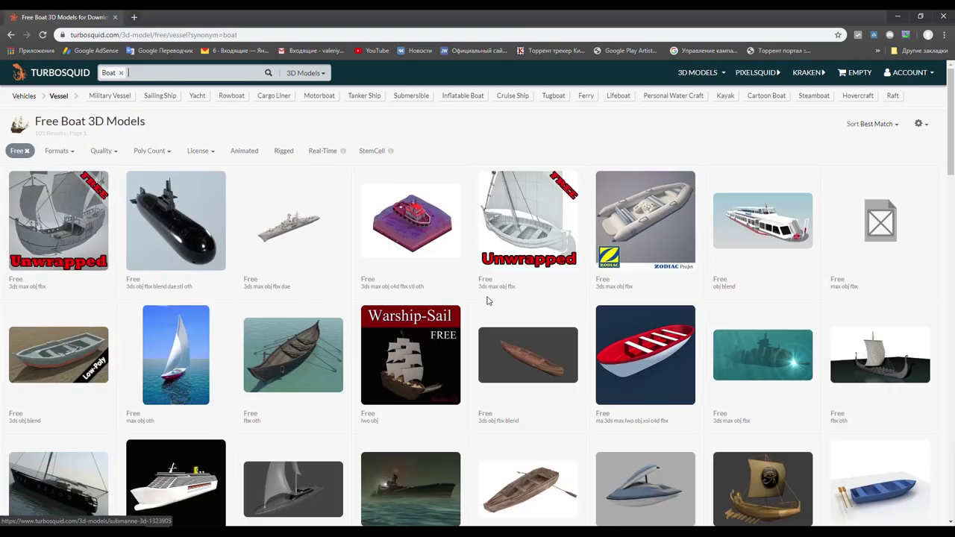
scroll(522, 320, "down", 2)
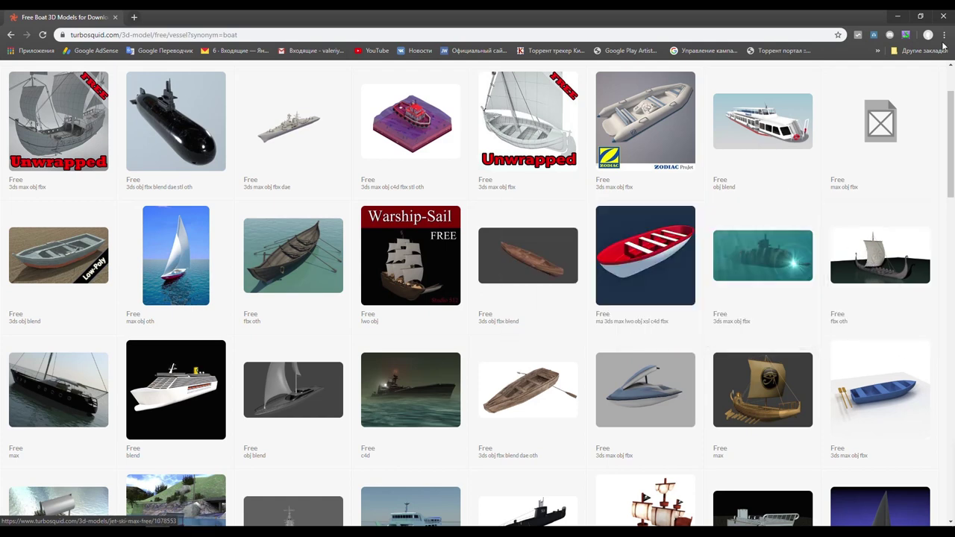
scroll(763, 231, "up", 2)
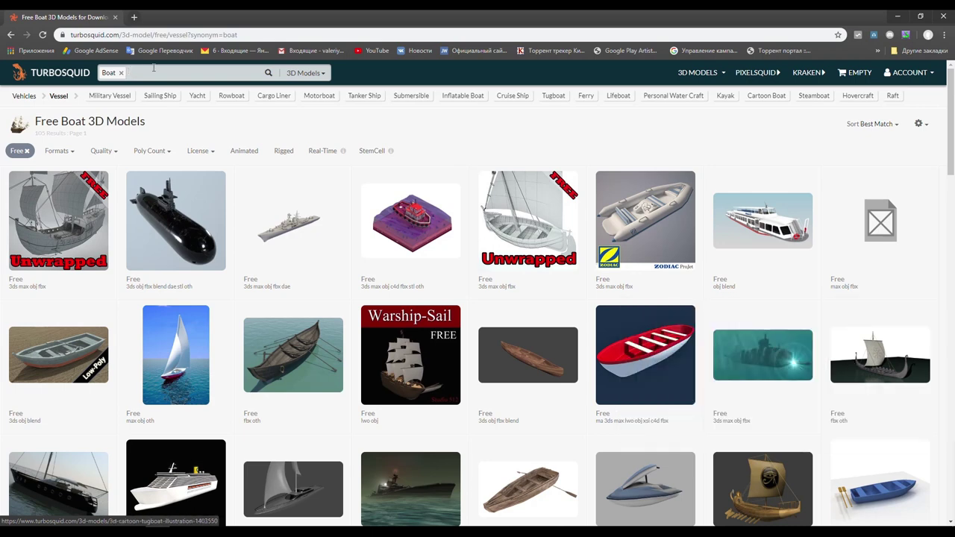
Step: Replace the boat search with "old lamp" and browse the free lamp models
left_click(121, 73)
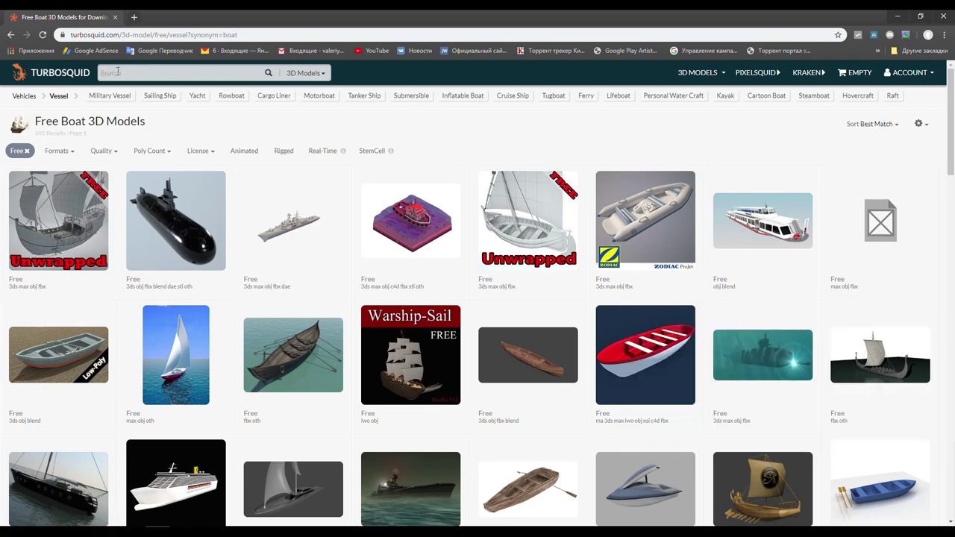
type("ol")
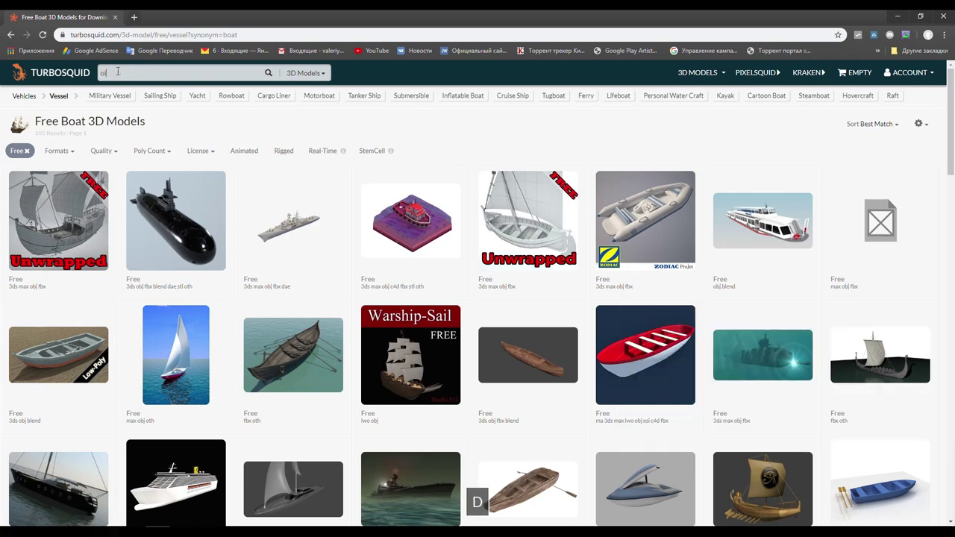
type("d lamp")
key("Return")
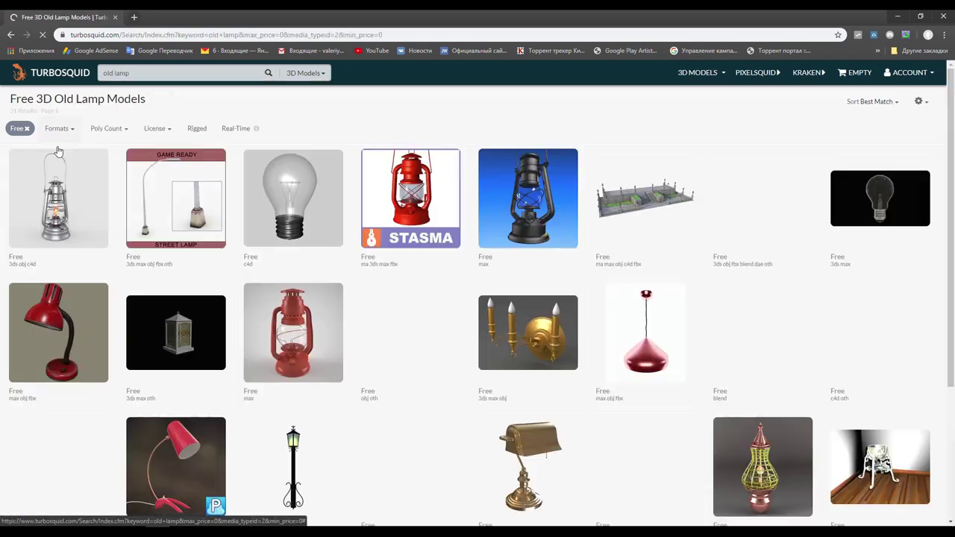
mouse_move(63, 203)
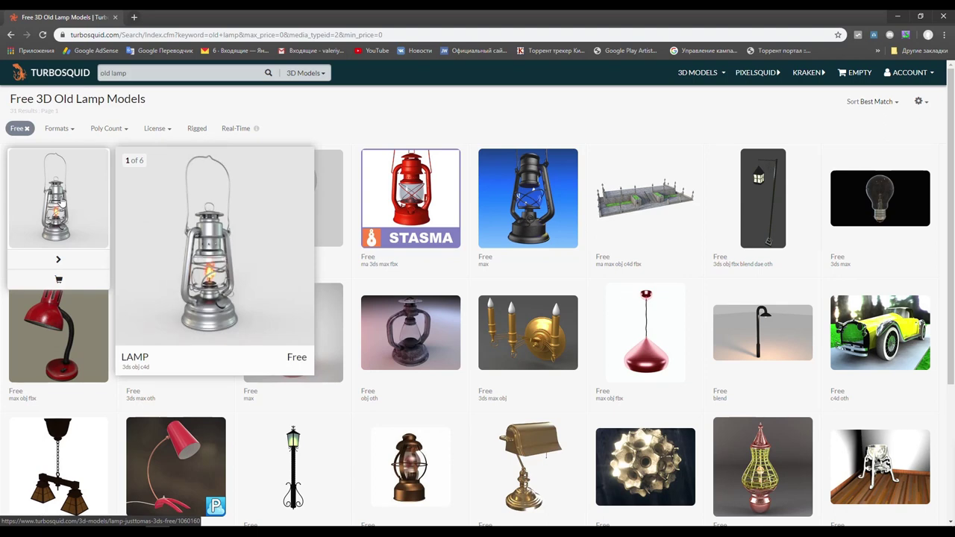
scroll(323, 432, "down", 2)
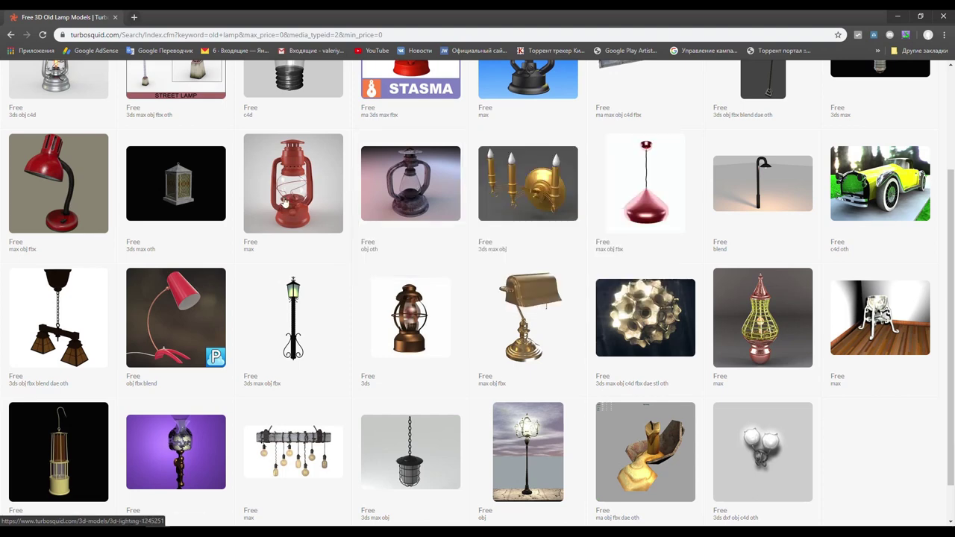
scroll(468, 252, "up", 2)
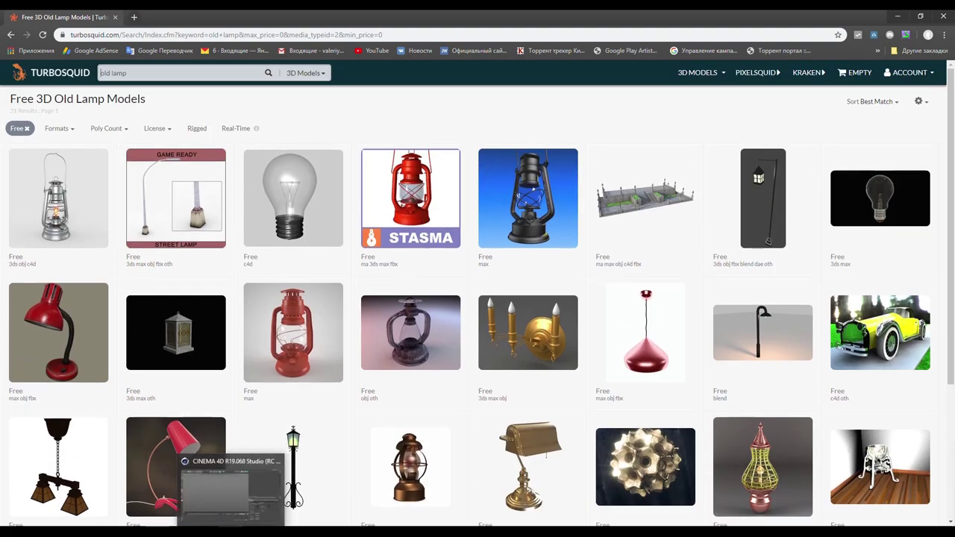
Step: Switch back to the Lake.c4d project in Cinema 4D and inspect the cloned boats up close
left_click(232, 532)
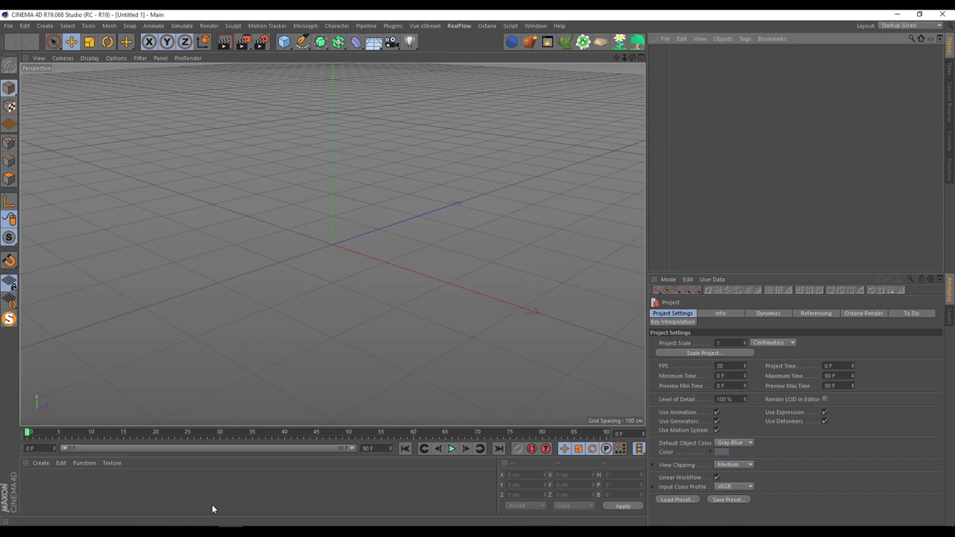
left_click(184, 532)
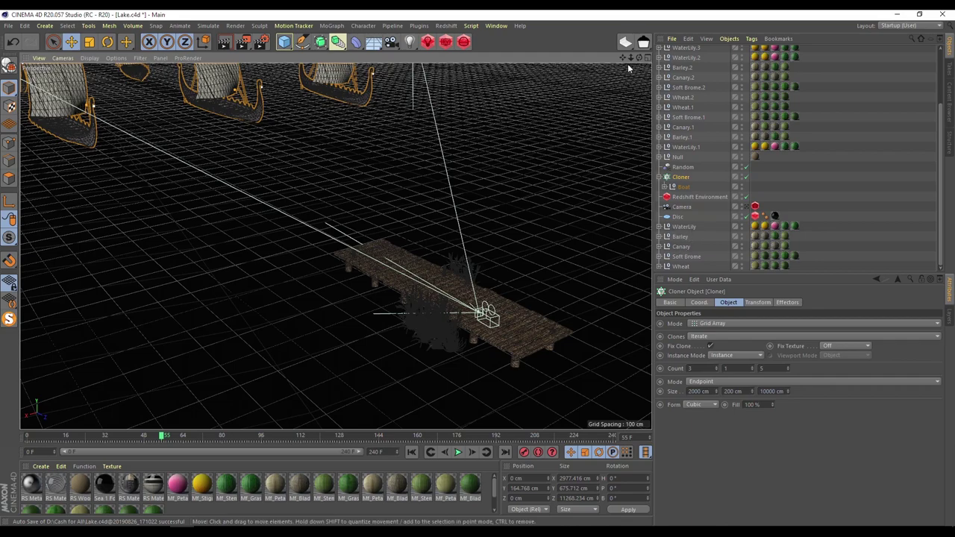
middle_click_drag(261, 176, 418, 298, "alt")
scroll(417, 147, "up", 8)
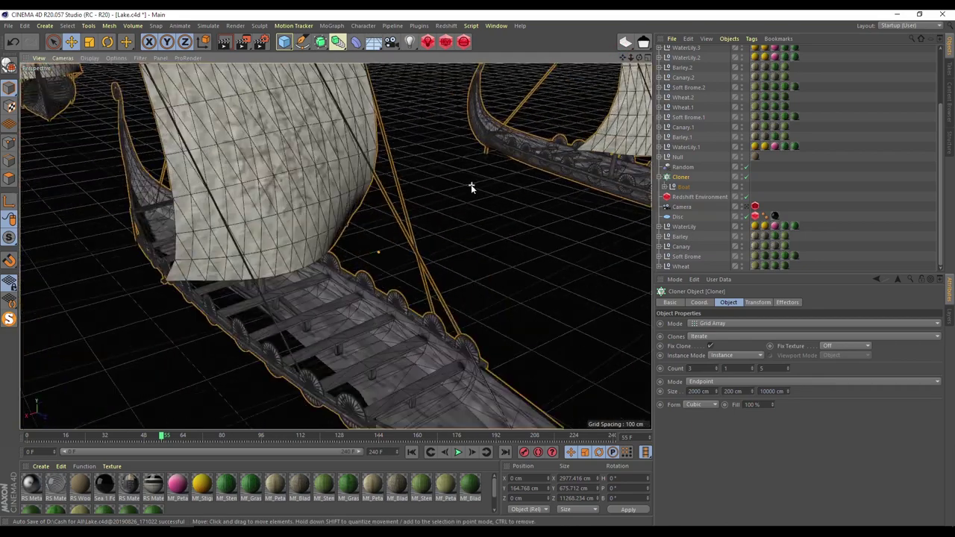
scroll(503, 170, "down", 5)
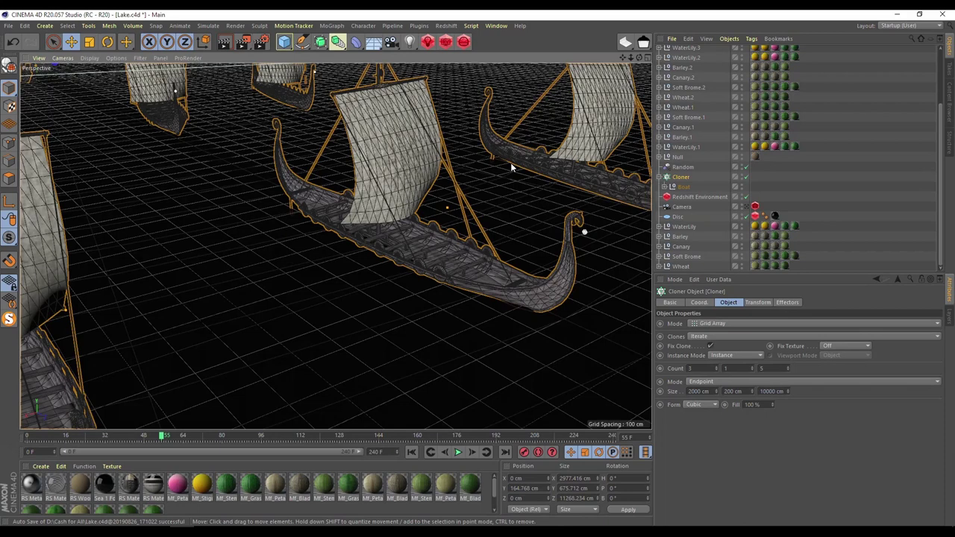
Step: Expand the Boat group, select its RS Area Light, and examine where the lights sit on the masts and prows
left_click(667, 187)
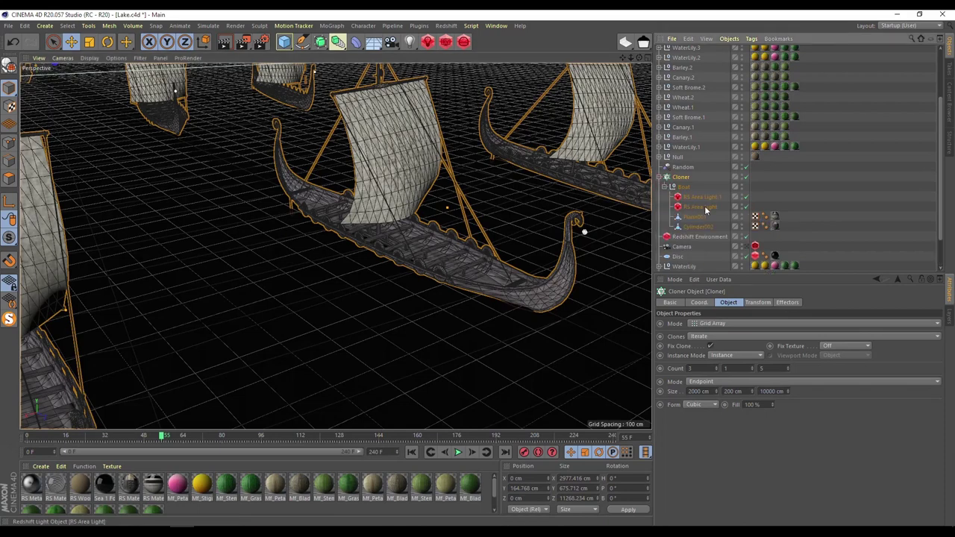
left_click(700, 207)
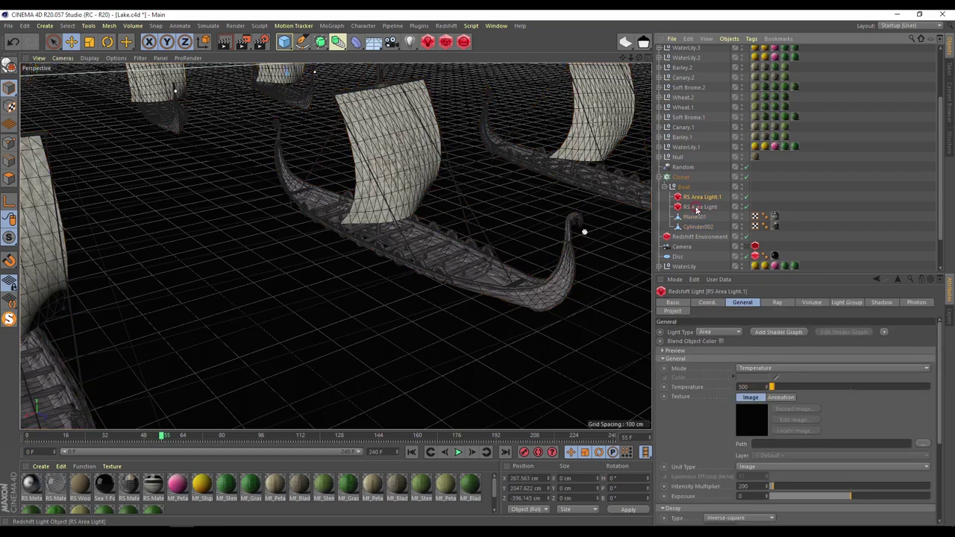
left_click_drag(623, 58, 582, 302)
scroll(582, 302, "down", 2)
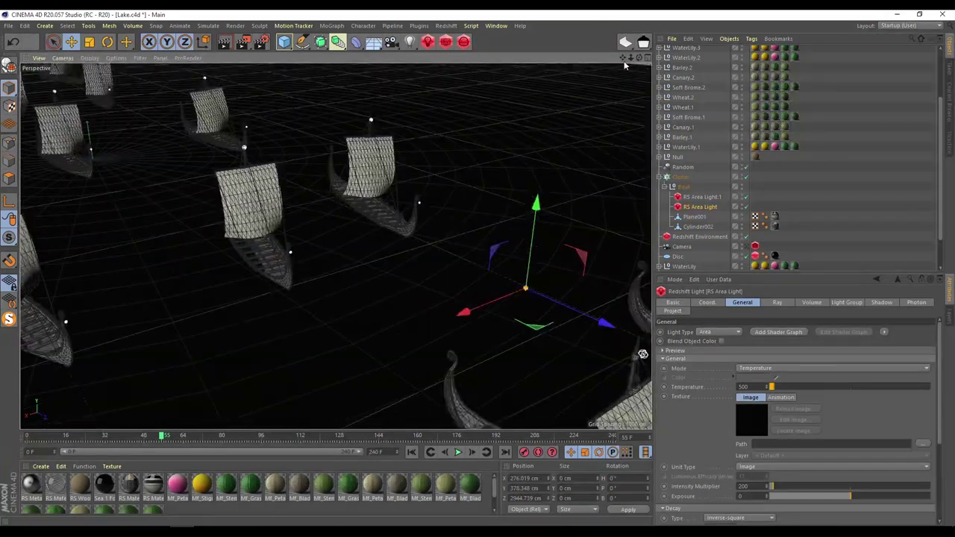
left_click_drag(622, 57, 406, 4)
middle_click_drag(364, 201, 390, 209, "alt")
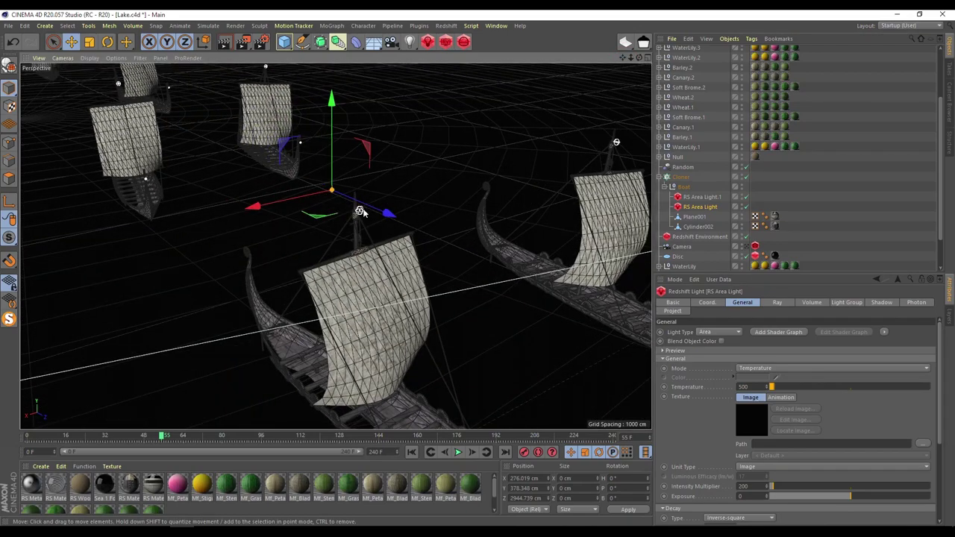
middle_click_drag(484, 309, 428, 208, "alt")
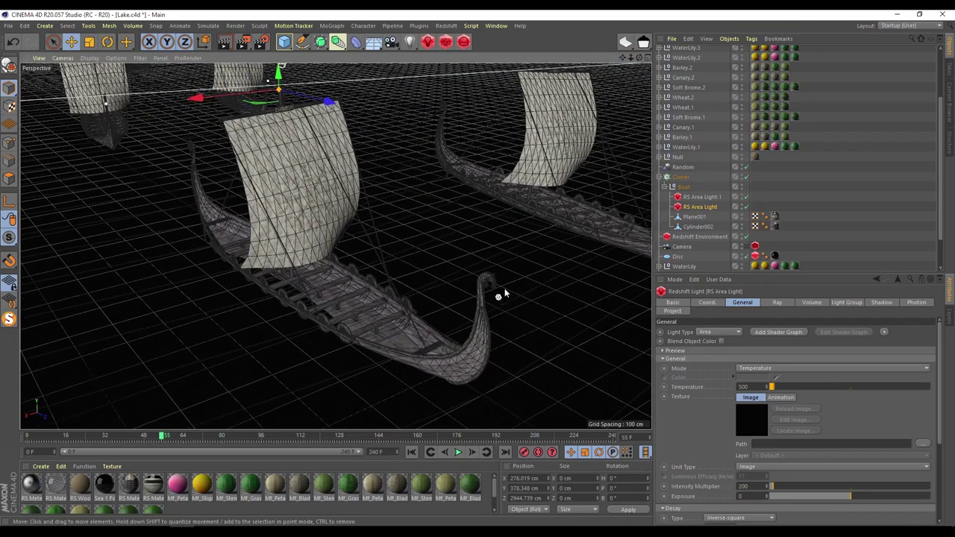
Step: Review the temperature, intensity and volume contribution of RS Area Light.1, and the volume and general settings of RS Area Light
left_click(702, 197)
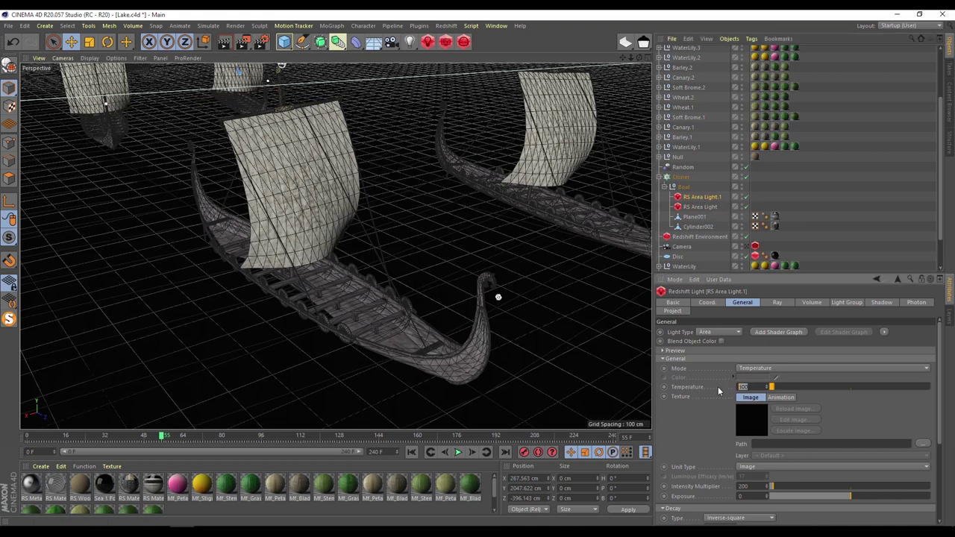
double_click(747, 387)
left_click(743, 486)
left_click(811, 302)
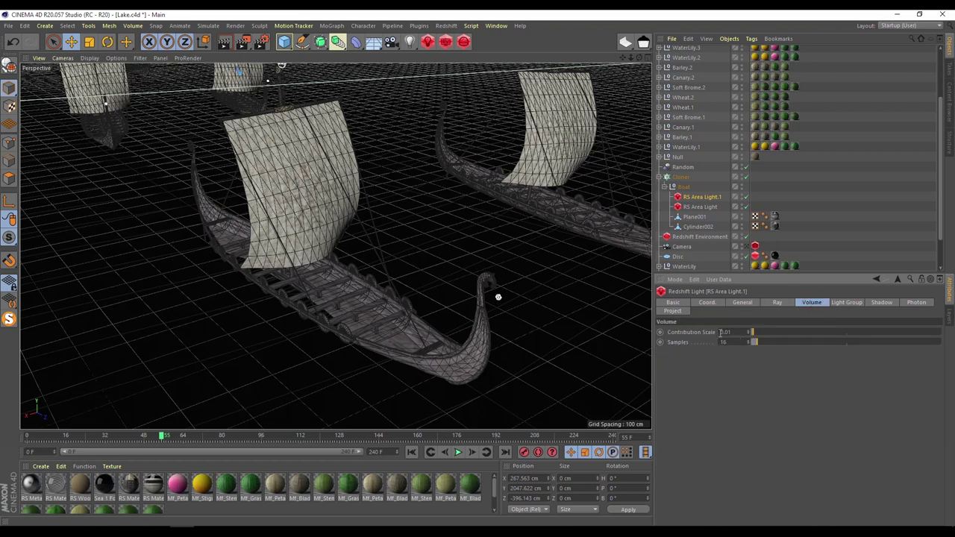
left_click(697, 206)
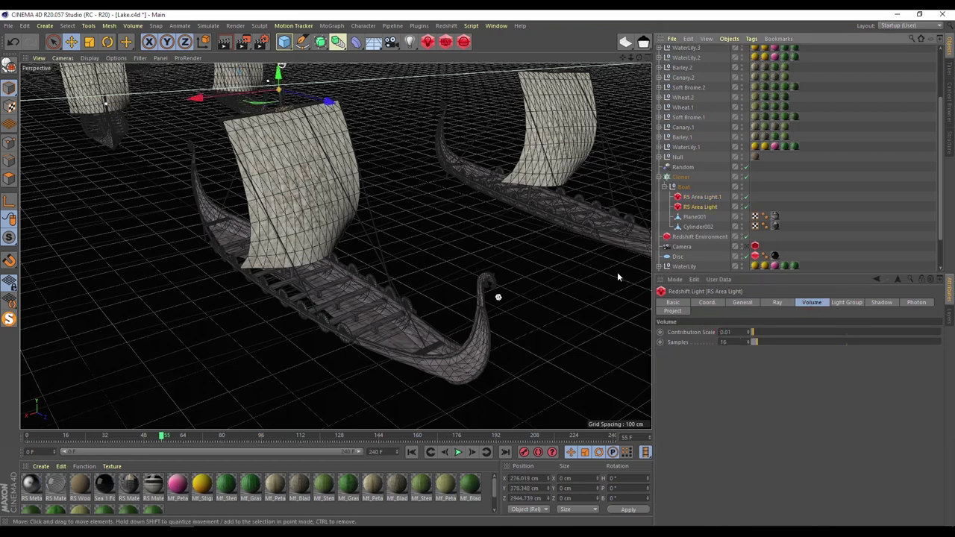
left_click(743, 302)
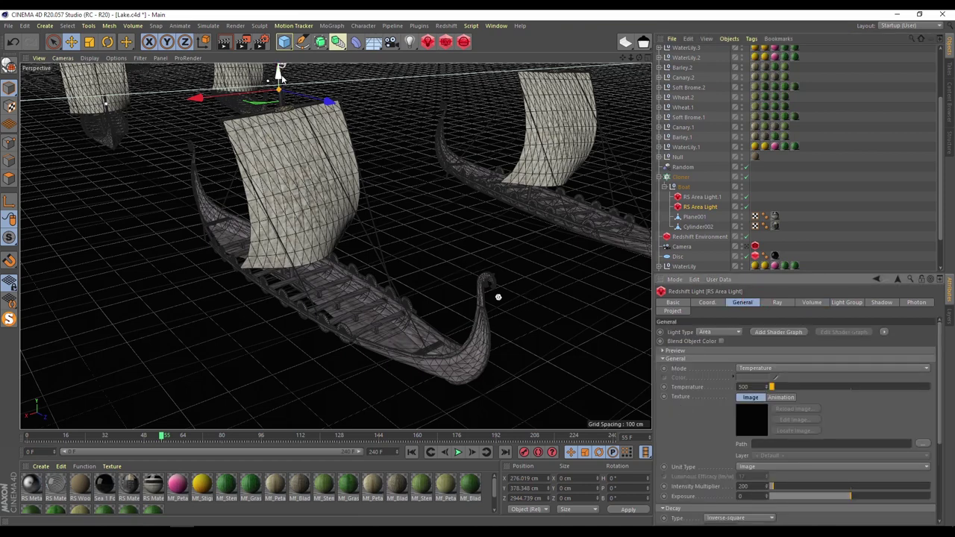
Step: Select the sail object Plane001, open its striped material's shader graph, and enlarge the graph to show its nodes
left_click(694, 217)
left_click(153, 487)
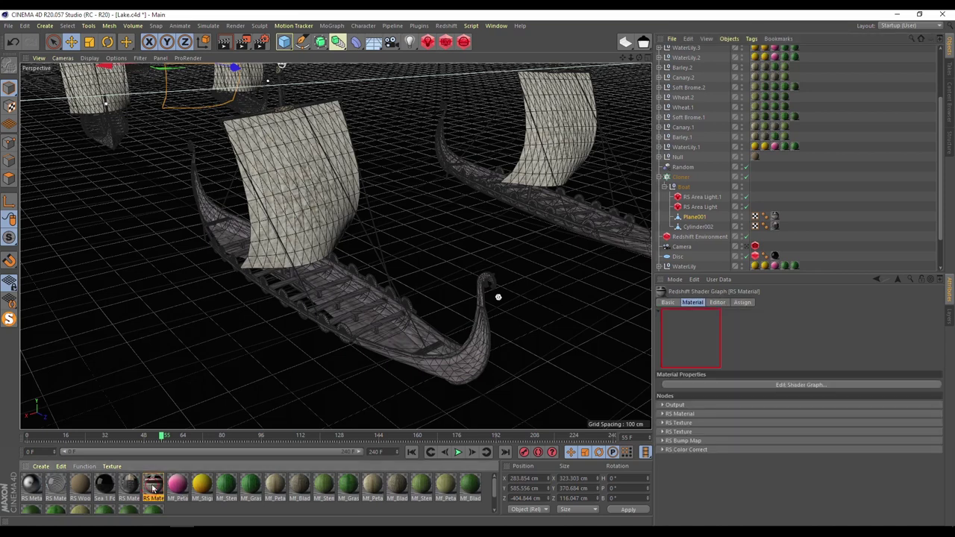
double_click(153, 486)
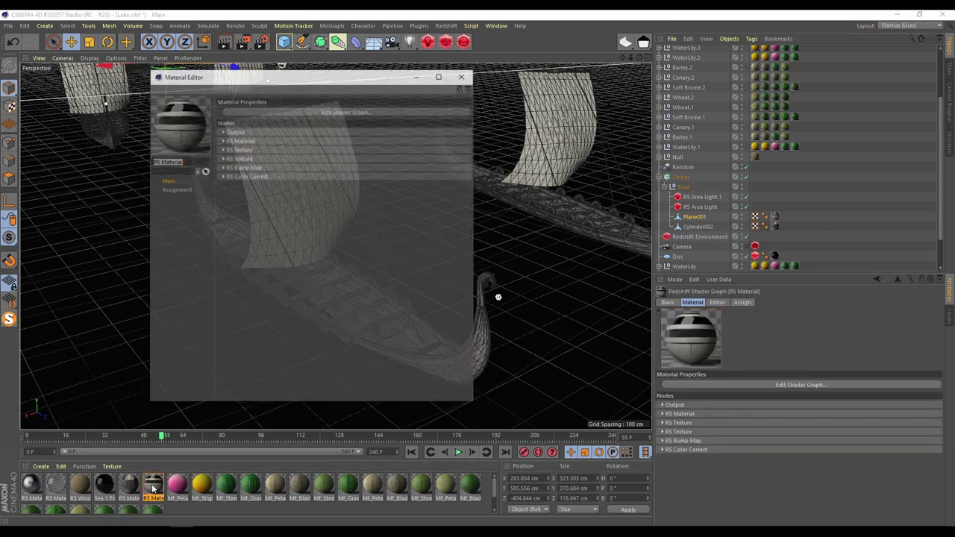
left_click(279, 112)
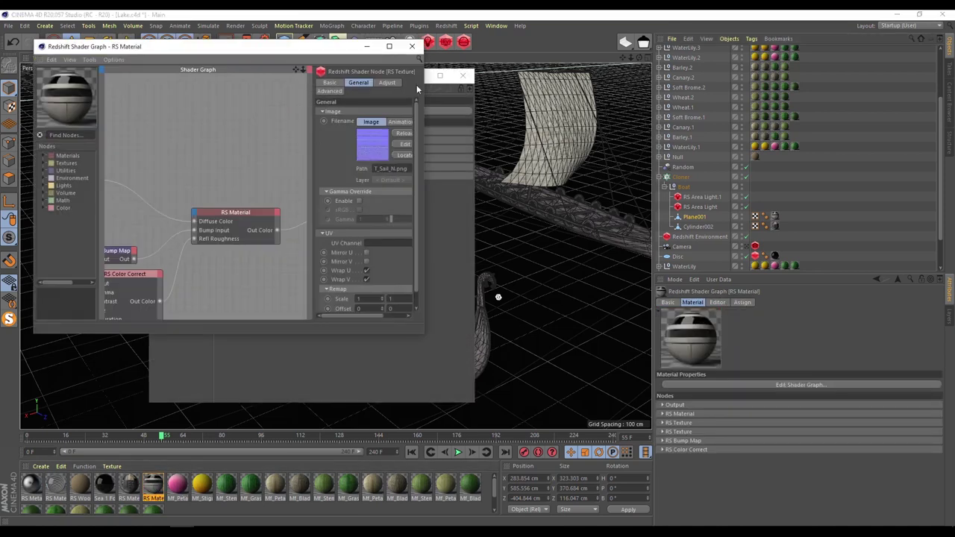
left_click_drag(423, 128, 580, 129)
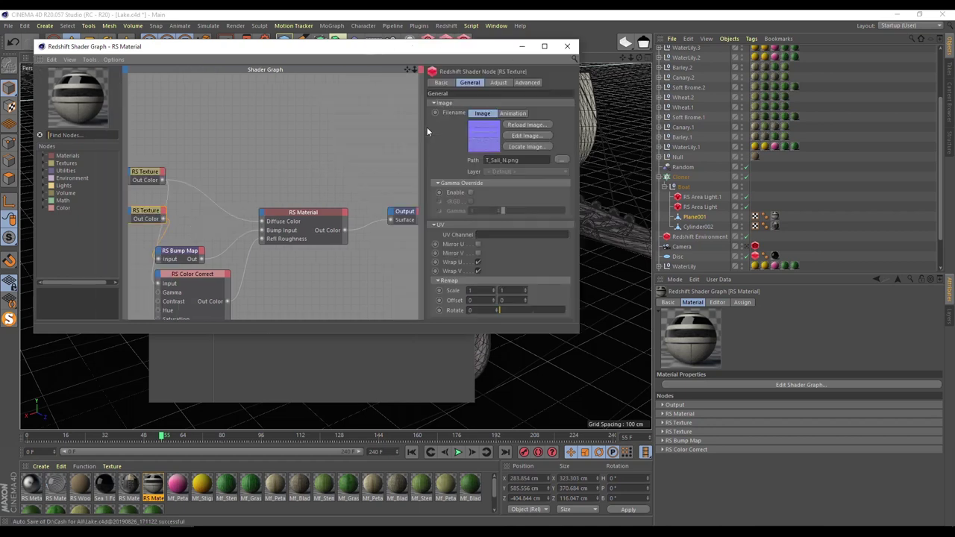
left_click_drag(408, 70, 432, 53)
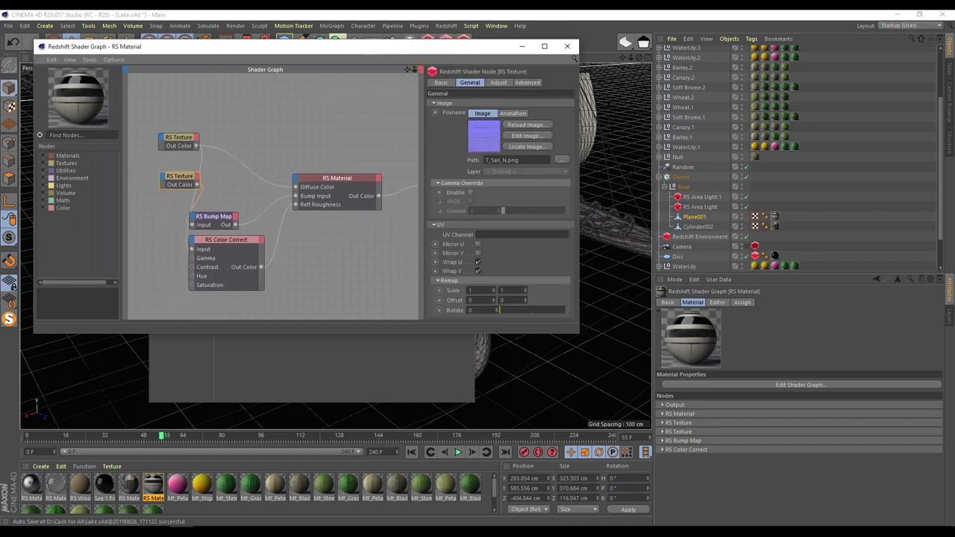
Step: Review the sail's diffuse texture T_Sail_D.jpg and the base properties of the RS Material node
left_click(184, 136)
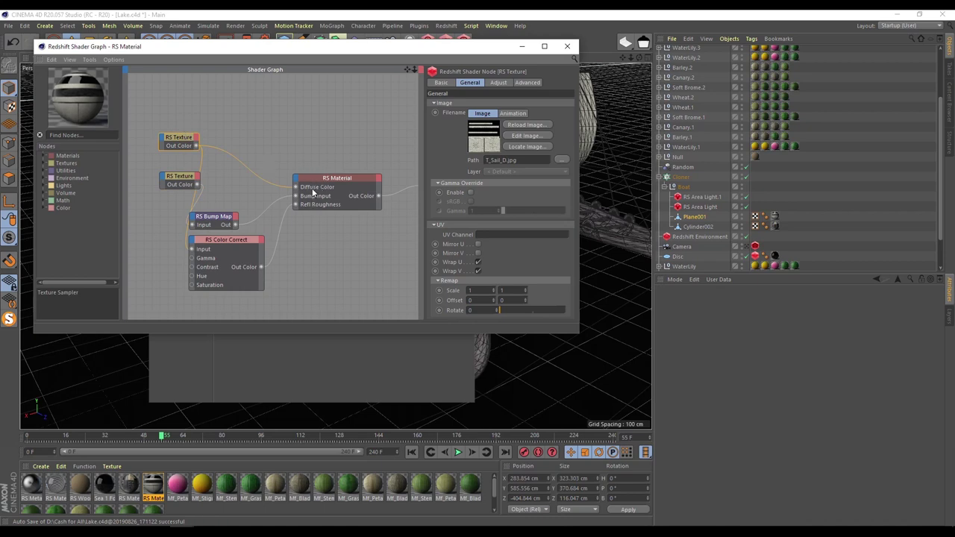
left_click(344, 176)
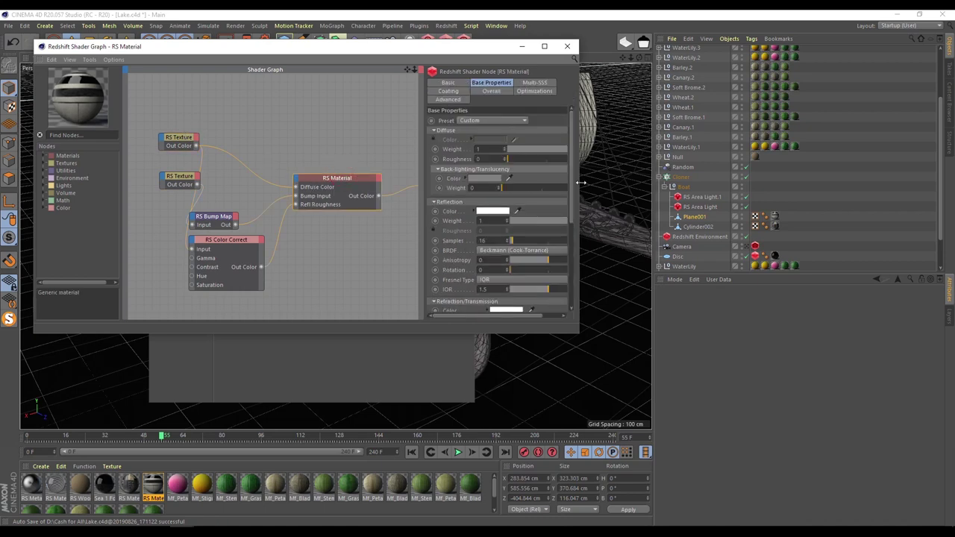
left_click_drag(579, 185, 747, 191)
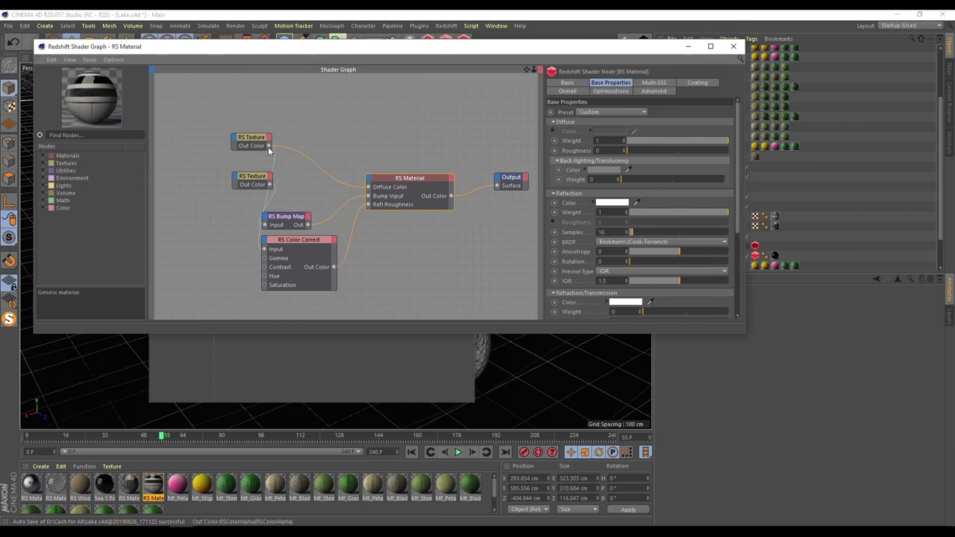
Step: Connect the sail's diffuse texture to the RS Material's Transl Color and set the back-lighting weight to 1
left_click_drag(270, 148, 367, 182)
mouse_move(437, 195)
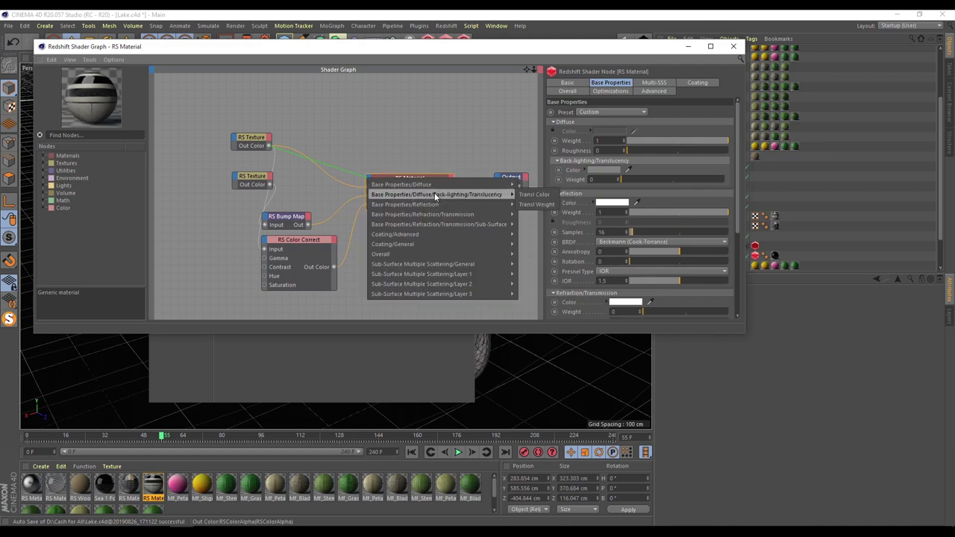
left_click(547, 194)
left_click_drag(692, 184, 770, 182)
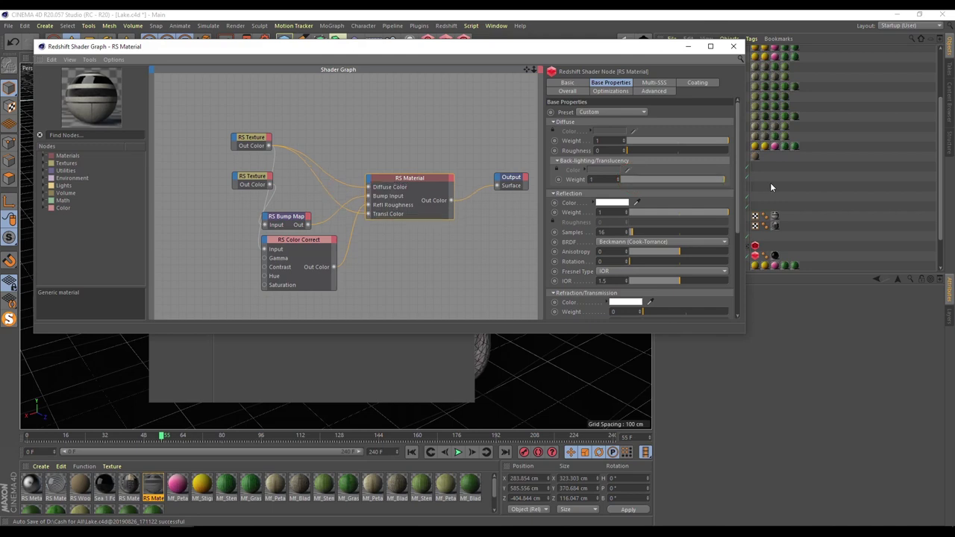
left_click_drag(412, 178, 416, 159)
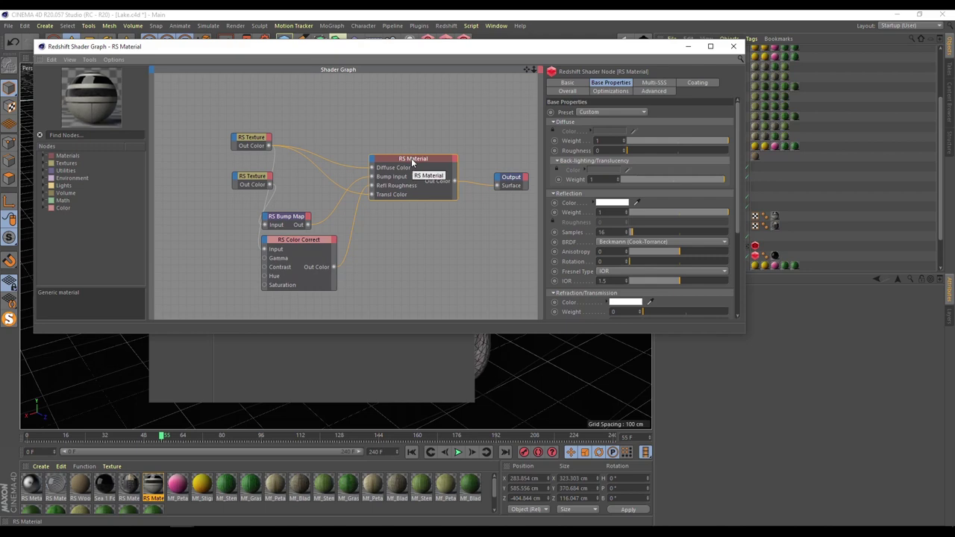
Step: Check the sail's diffuse texture node and set the RS Material's reflection weight to 0
left_click(250, 136)
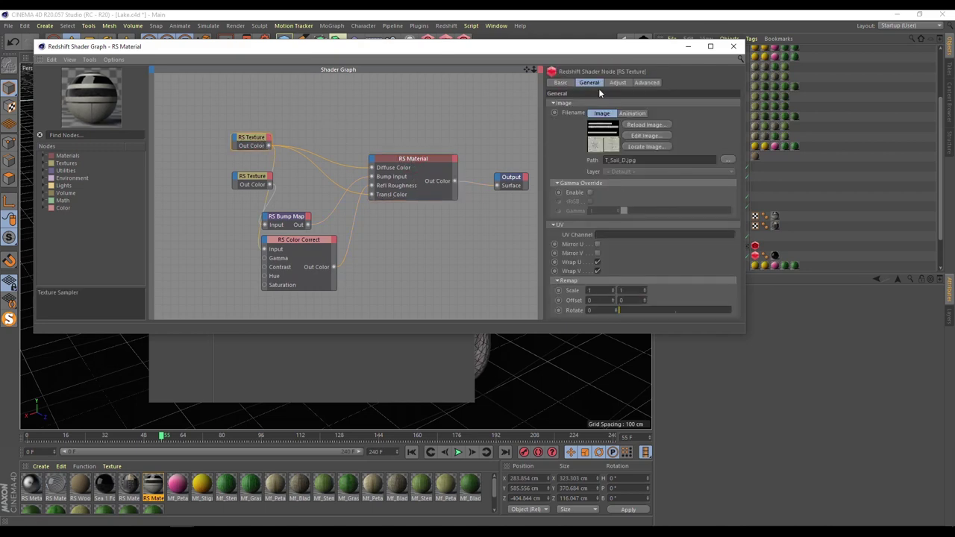
left_click(423, 159)
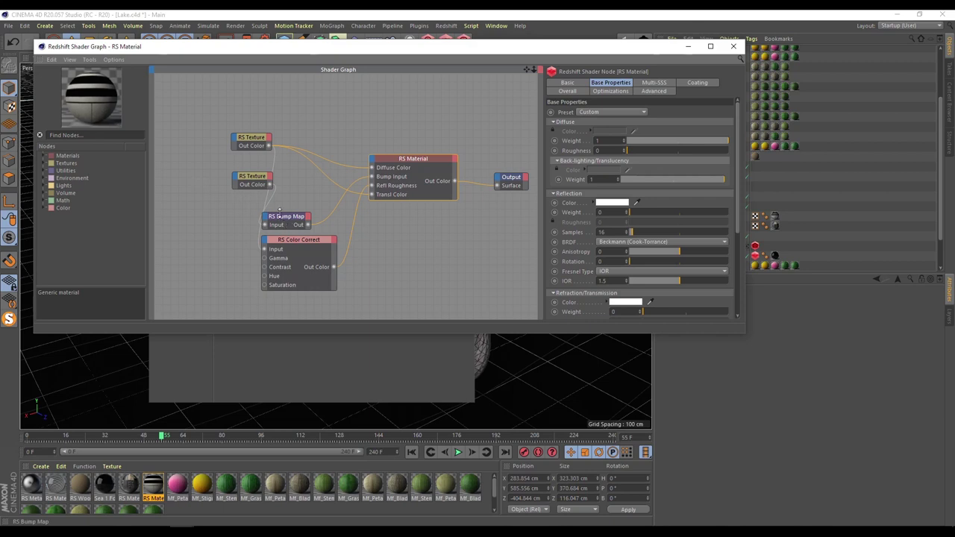
Step: Separate the RS Bump Map node from its neighbours, check its T_Sail_N.png texture, and choose Tangent-Space Normal as input map type
left_click_drag(282, 218, 306, 216)
left_click(251, 180)
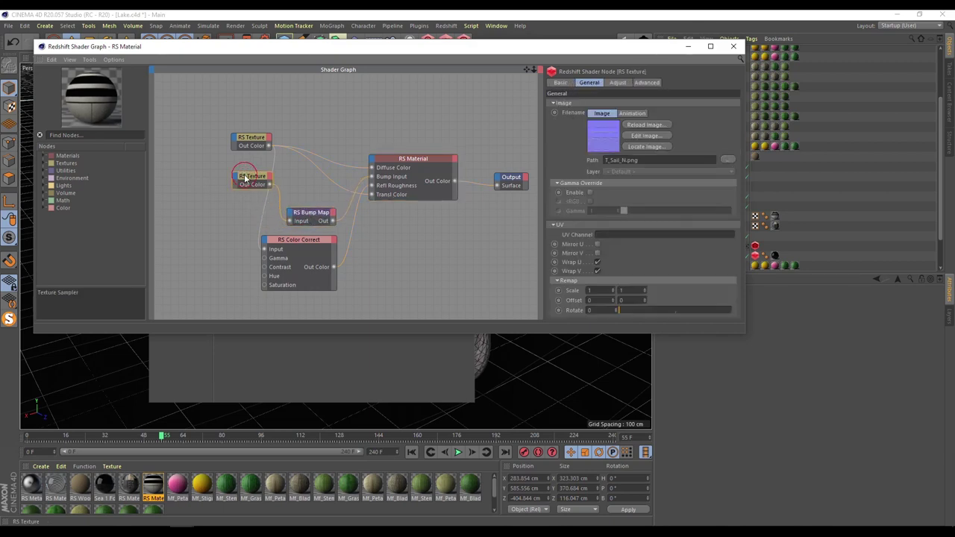
left_click(308, 213)
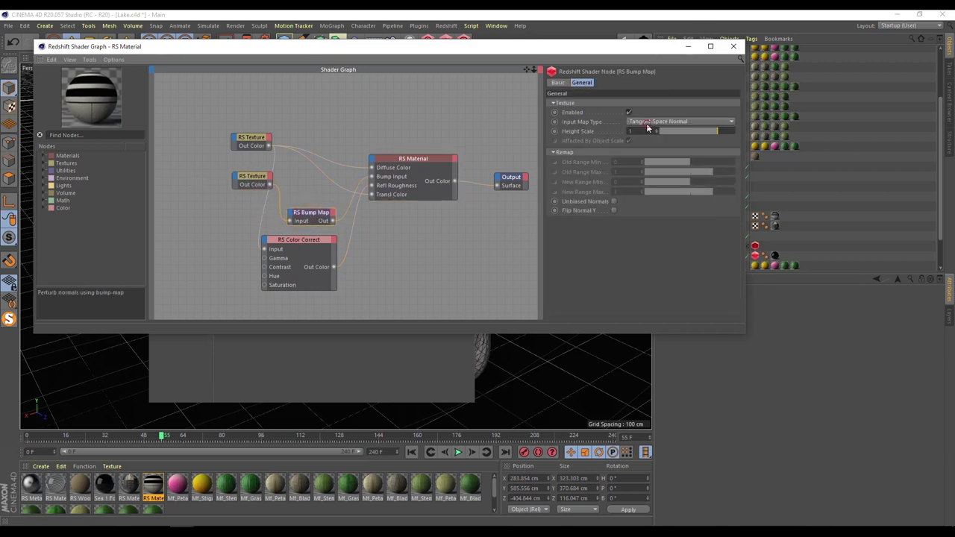
left_click(647, 123)
left_click(633, 144)
Step: Delete the RS Color Correct node from the sail material and close its shader graph
left_click(287, 243)
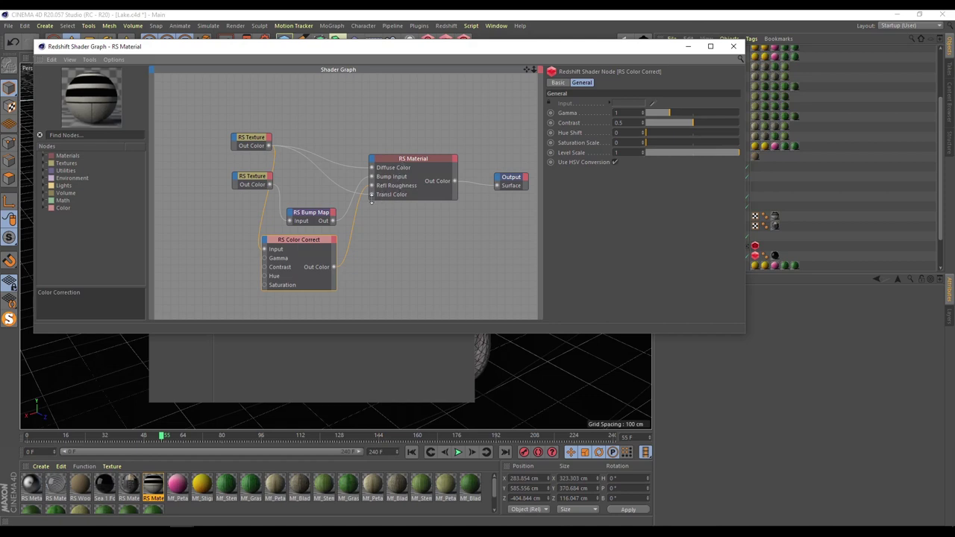
left_click(308, 239)
key("Delete")
left_click(415, 161)
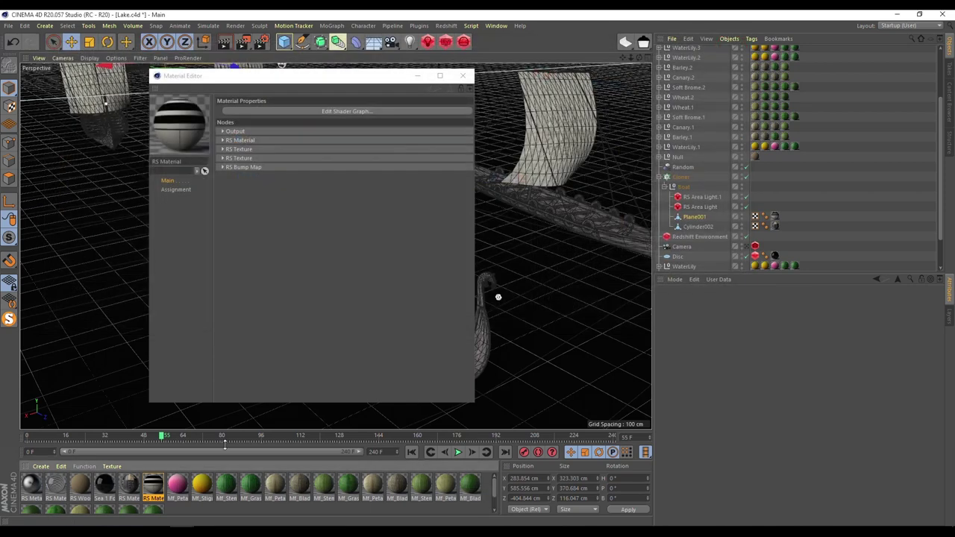
Step: Open the longship hull material's shader graph and review its diffuse and bump texture nodes
left_click(128, 485)
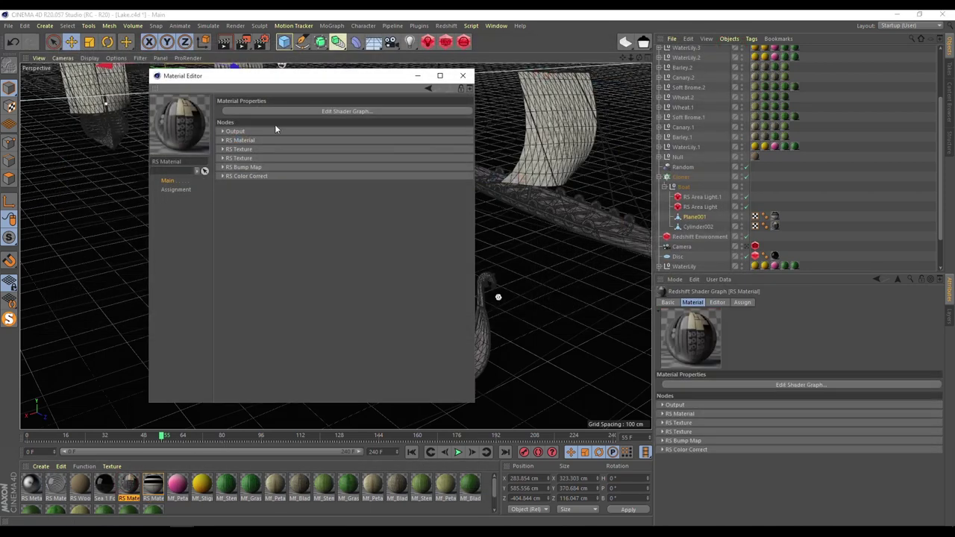
left_click(292, 112)
left_click(214, 159)
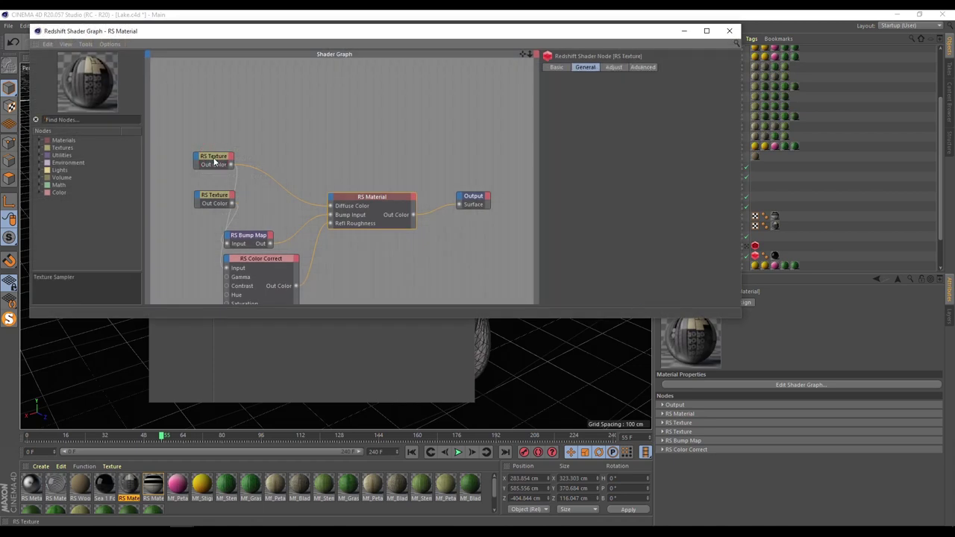
left_click(319, 144)
left_click(214, 157)
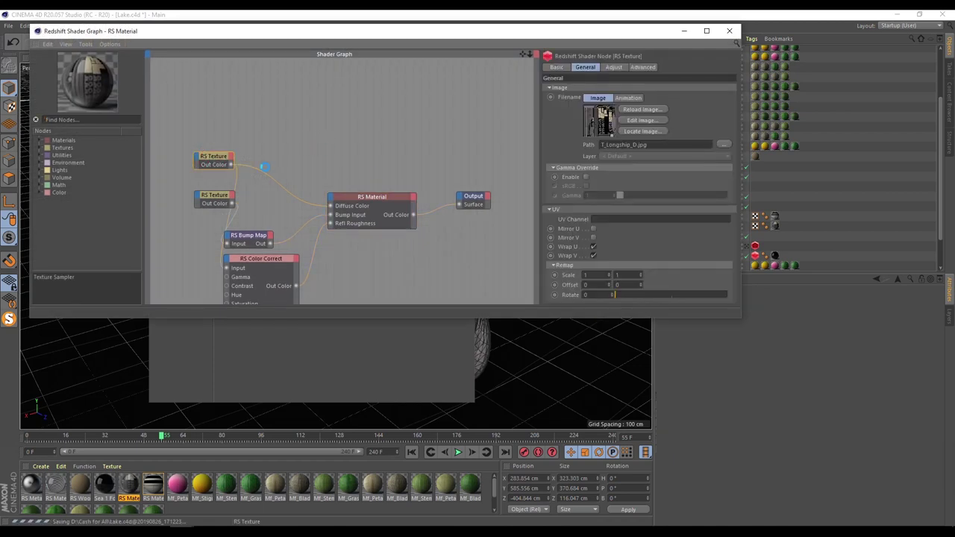
left_click(217, 196)
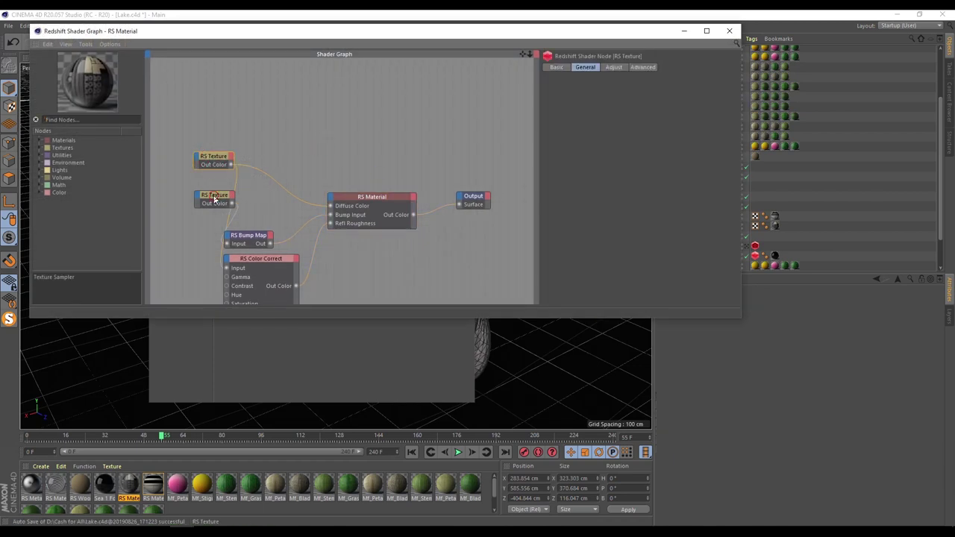
left_click(381, 277)
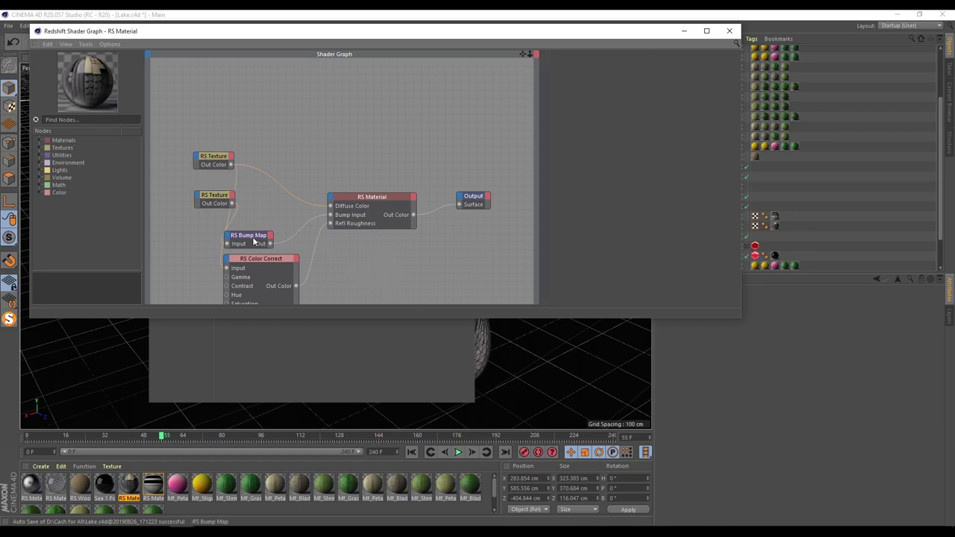
Step: Move the RS Color Correct node above the texture nodes, check the RS Material's base properties, and close the material windows
left_click_drag(249, 257, 287, 82)
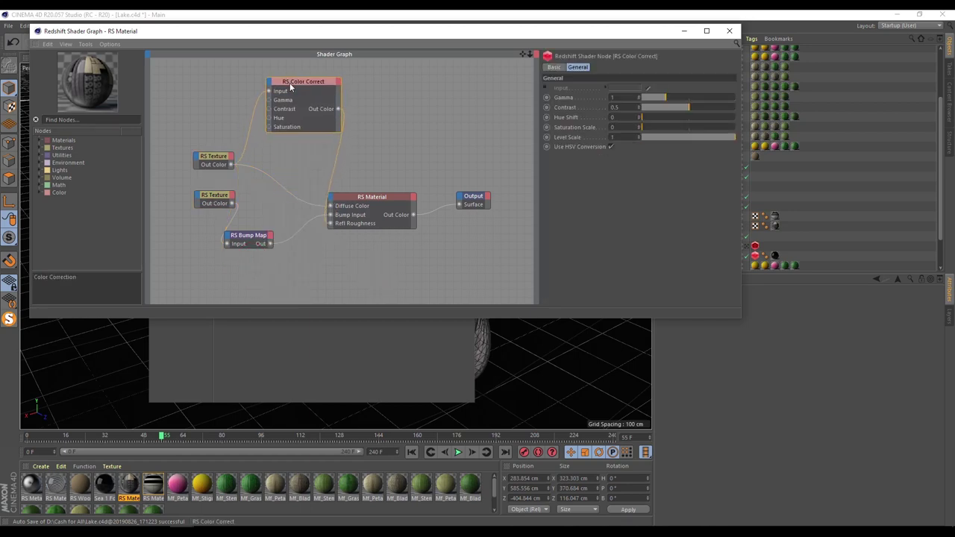
left_click(390, 202)
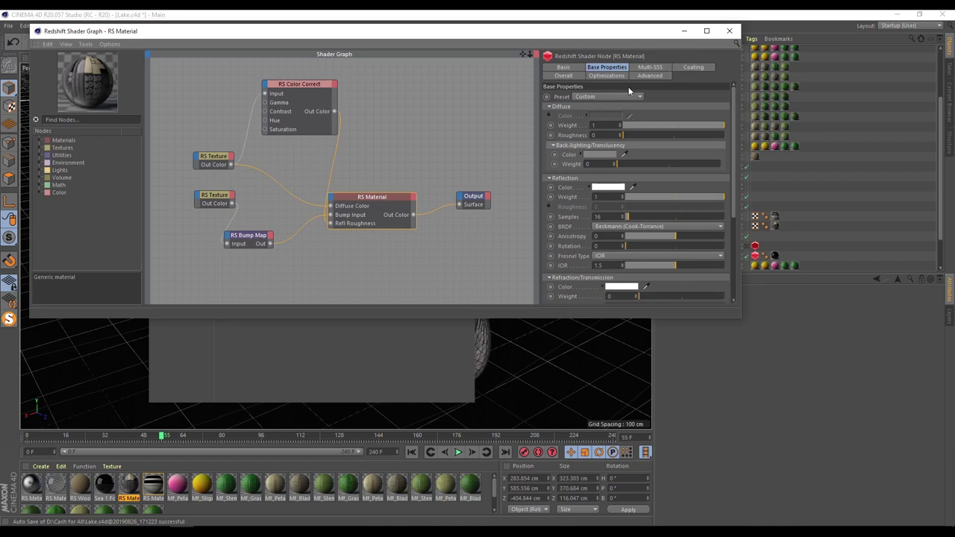
left_click(729, 31)
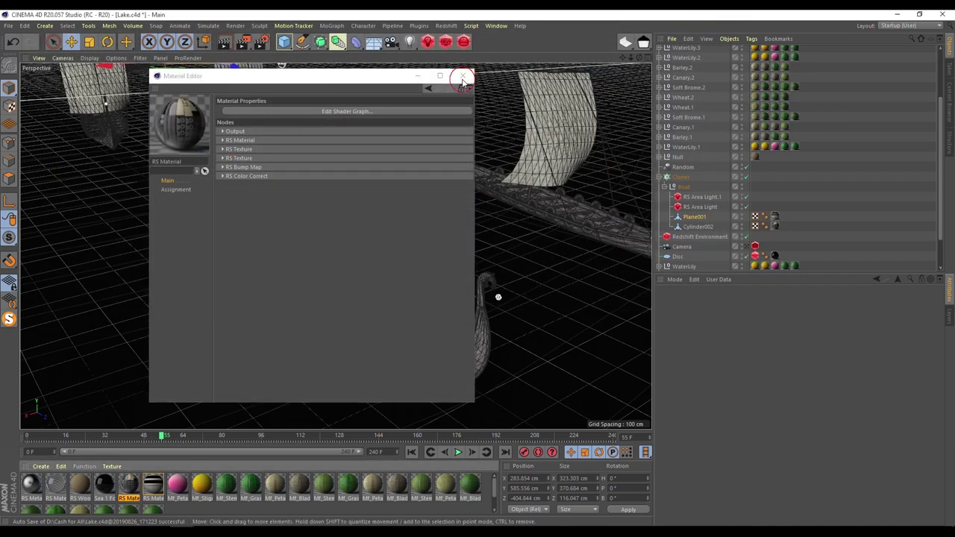
left_click(461, 79)
Step: Select Soft Brome.2 and bring the plants beside the wooden pier into close view
scroll(706, 216, "up", 3)
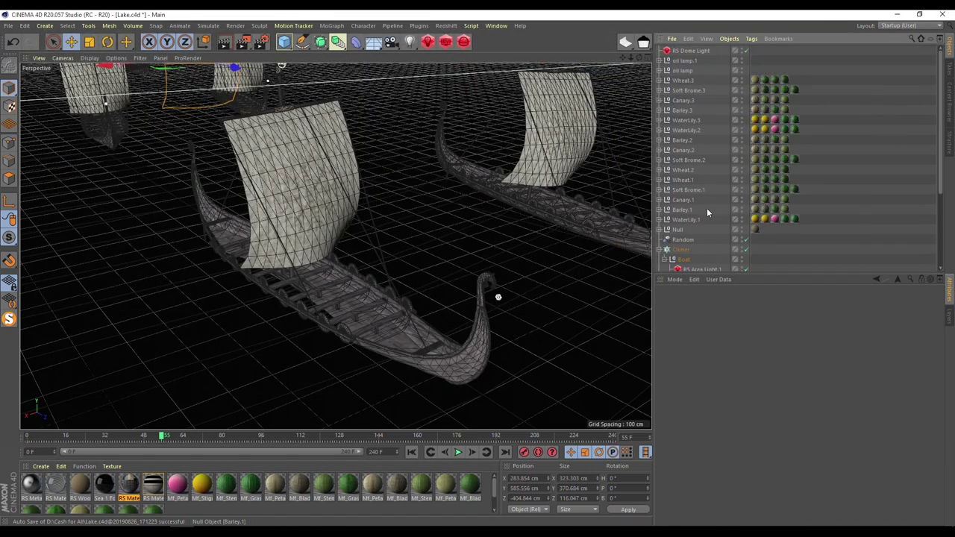
left_click(679, 160)
left_click_drag(623, 58, 552, 37)
right_click_drag(397, 248, 541, 204, "alt")
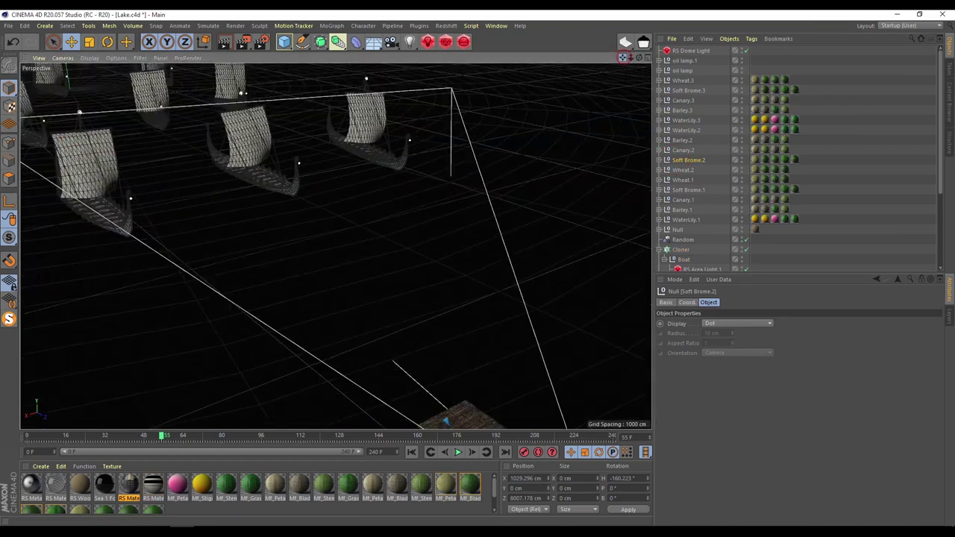
middle_click_drag(448, 417, 335, 246, "alt")
scroll(436, 271, "up", 3)
scroll(440, 272, "up", 5)
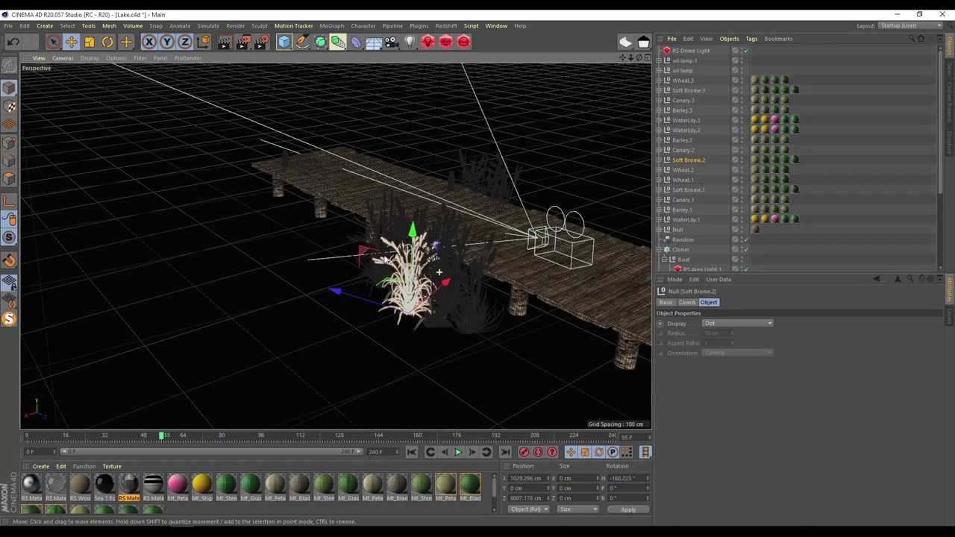
left_click_drag(357, 268, 377, 275)
left_click(13, 42)
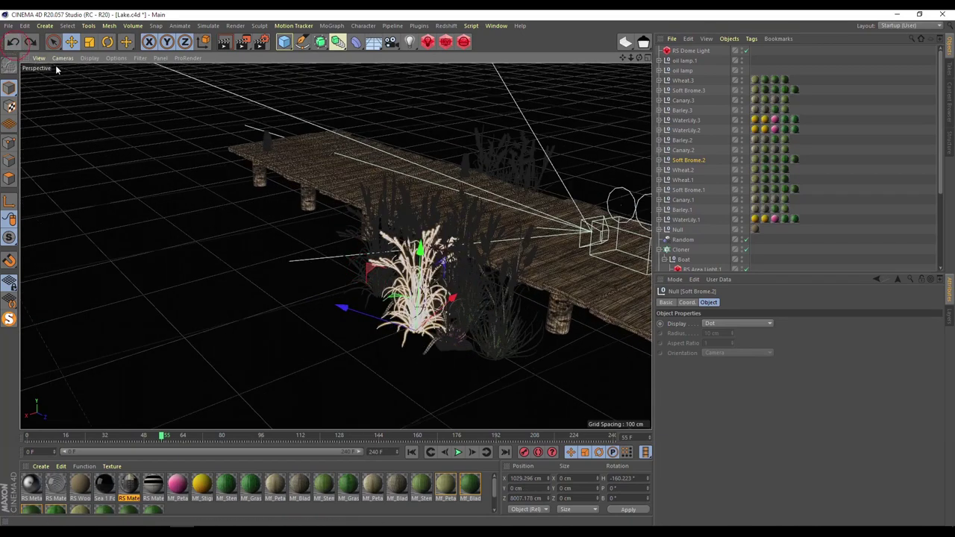
Step: Set the viewport display to Quick Shading so the plants show their textures evenly lit
left_click(89, 57)
left_click(106, 74)
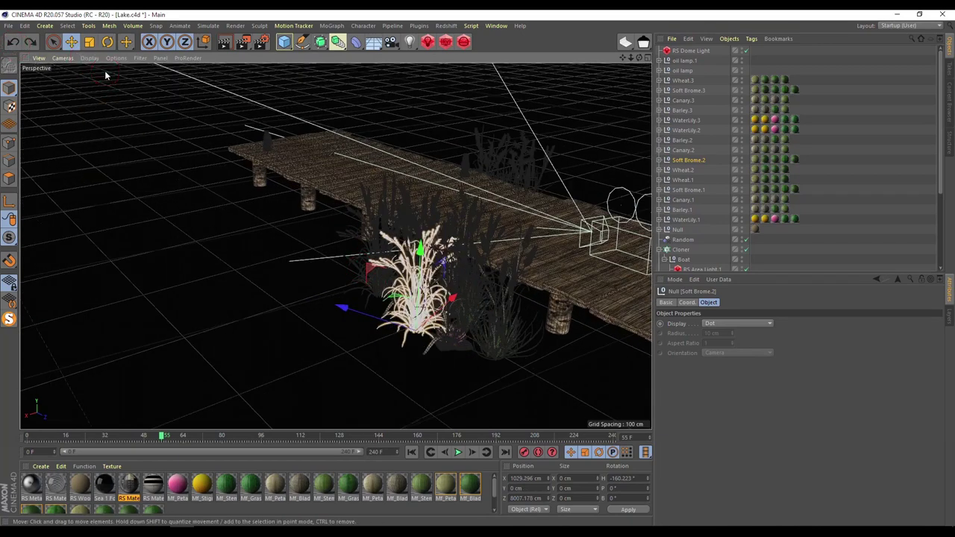
left_click(89, 57)
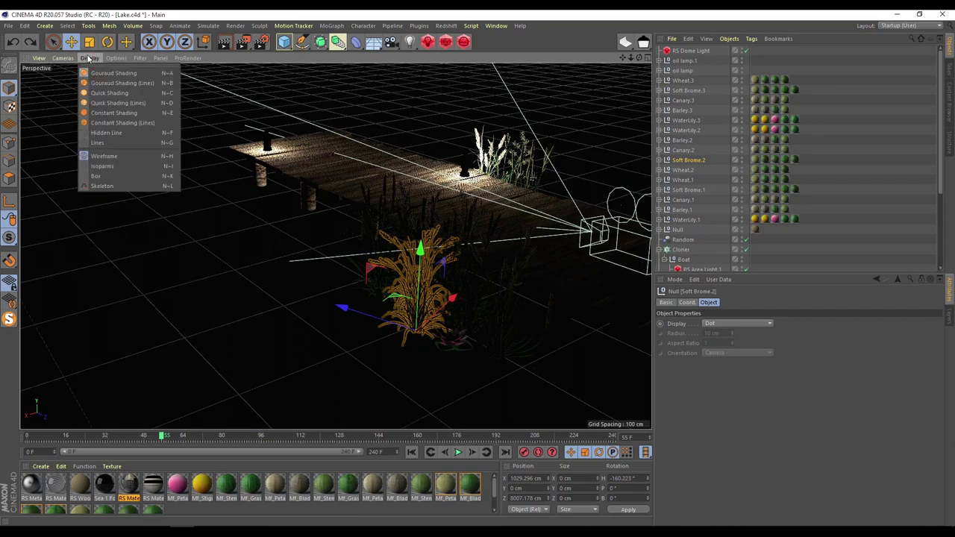
left_click(102, 94)
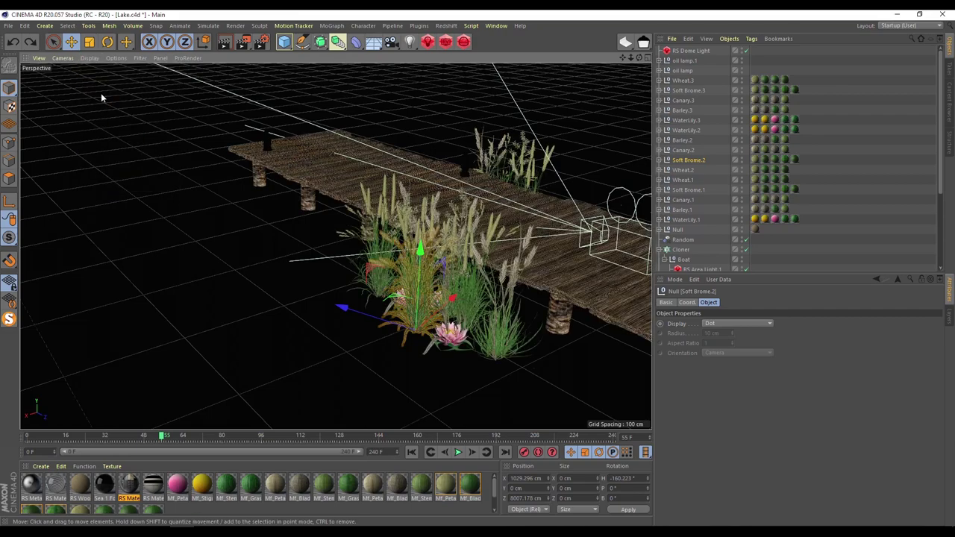
Step: Deselect the grass and examine the reeds and water lilies around the pier up close
left_click(460, 140)
left_click_drag(333, 284, 460, 253, "alt")
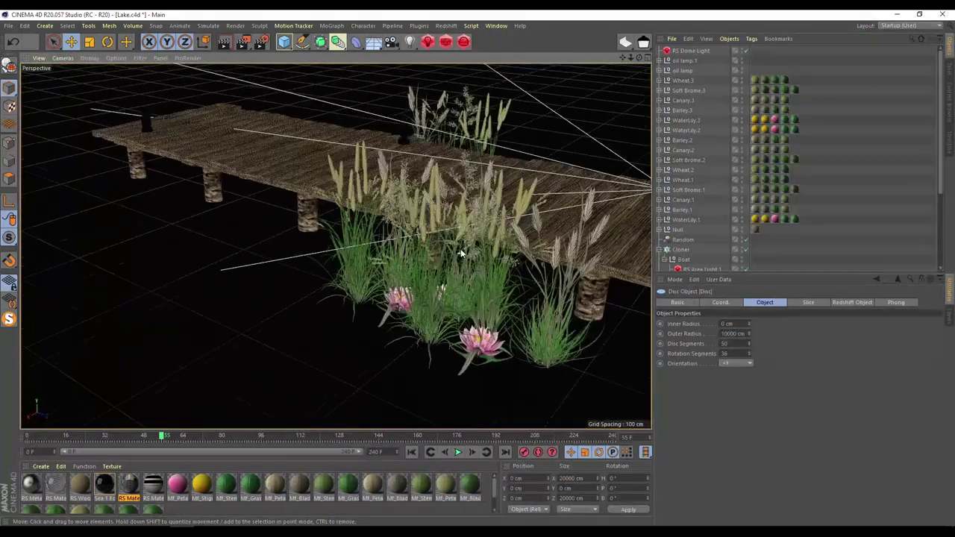
scroll(460, 253, "up", 3)
scroll(451, 249, "down", 2)
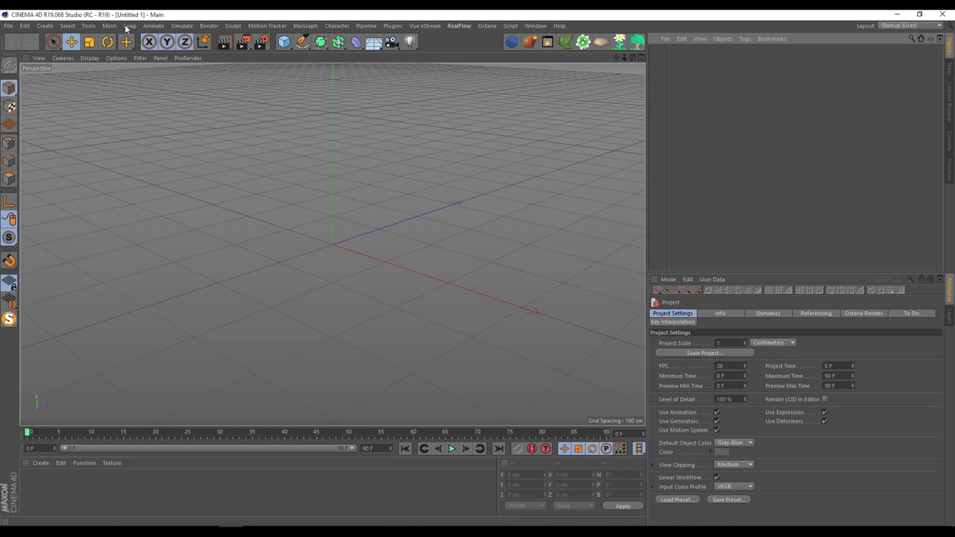
Step: Add a Forester MultiFlora object to the empty scene
left_click(391, 25)
mouse_move(420, 67)
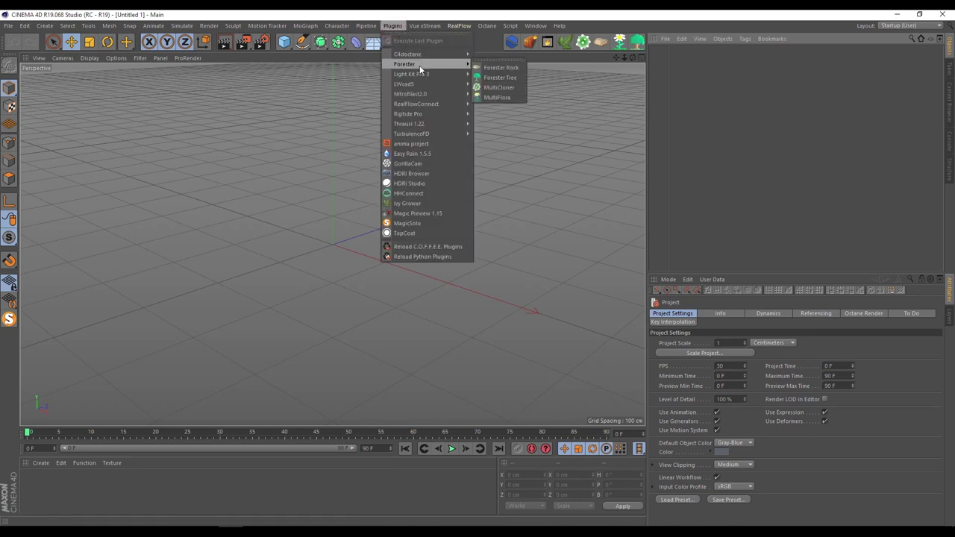
left_click(496, 97)
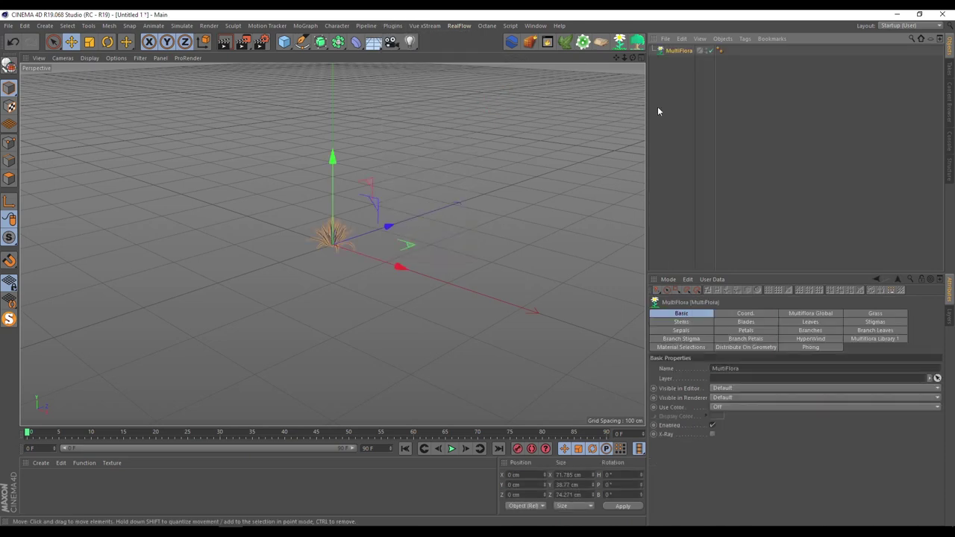
Step: Load the Wall Barley preset from Multiflora Library 1 onto the MultiFlora object
left_click(881, 340)
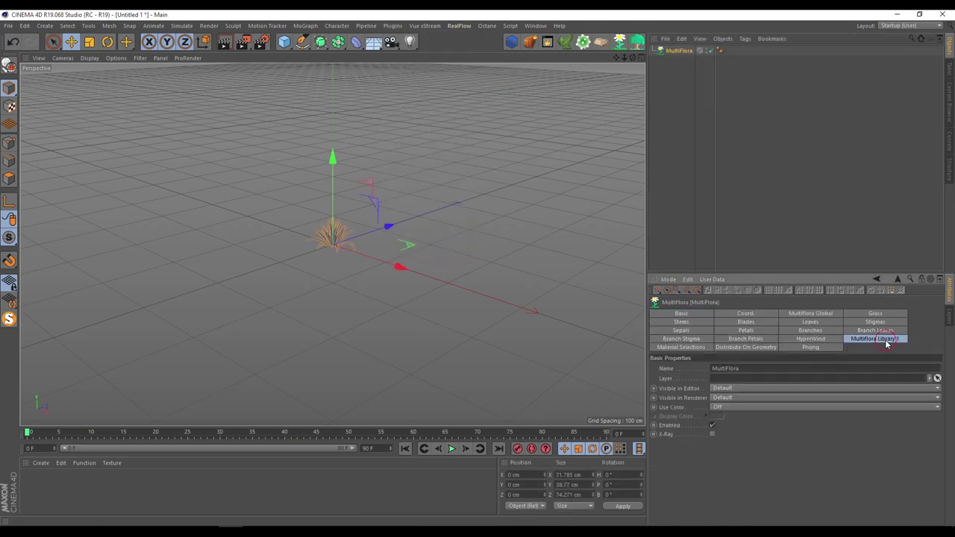
scroll(839, 440, "down", 5)
scroll(834, 433, "up", 1)
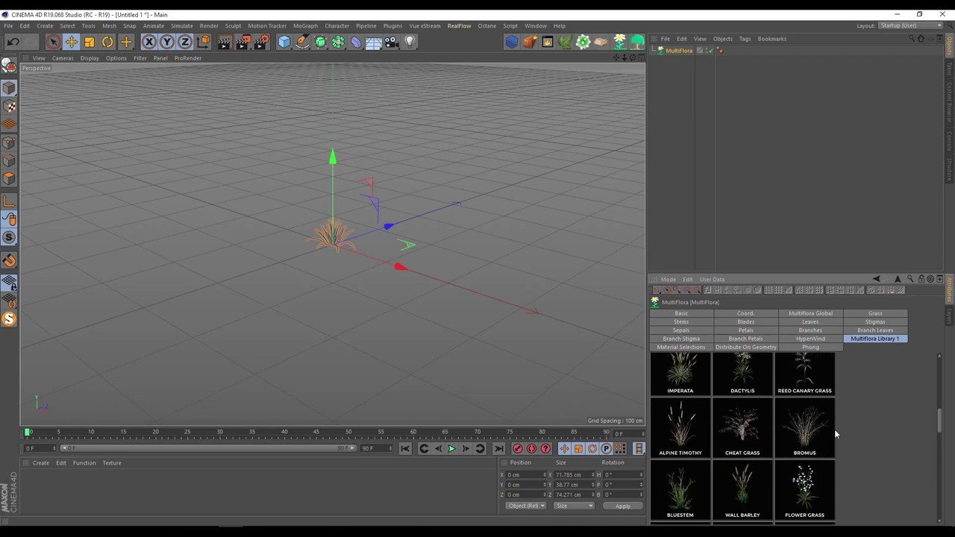
left_click(739, 496)
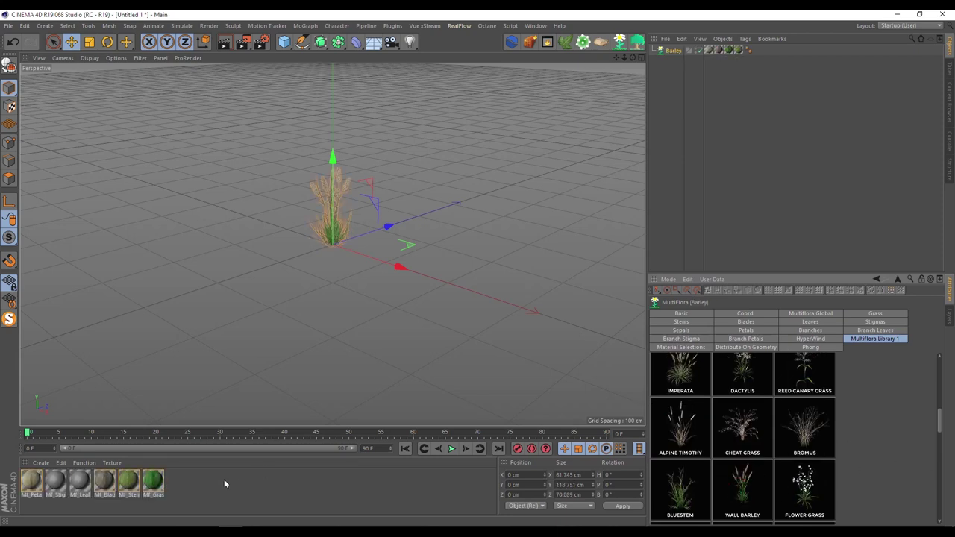
Step: Look over the barley's generated materials, and make the Barley object editable
left_click_drag(230, 511, 23, 475)
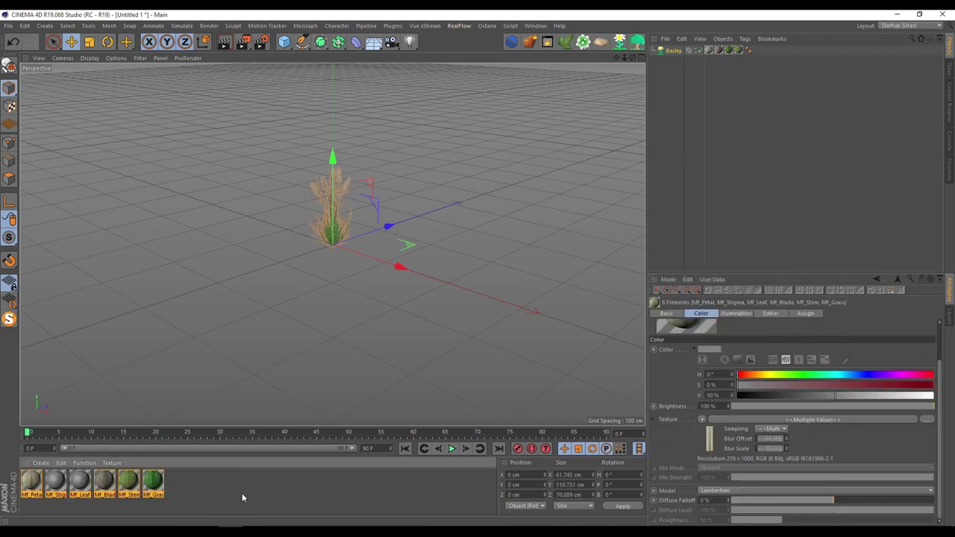
left_click(238, 507)
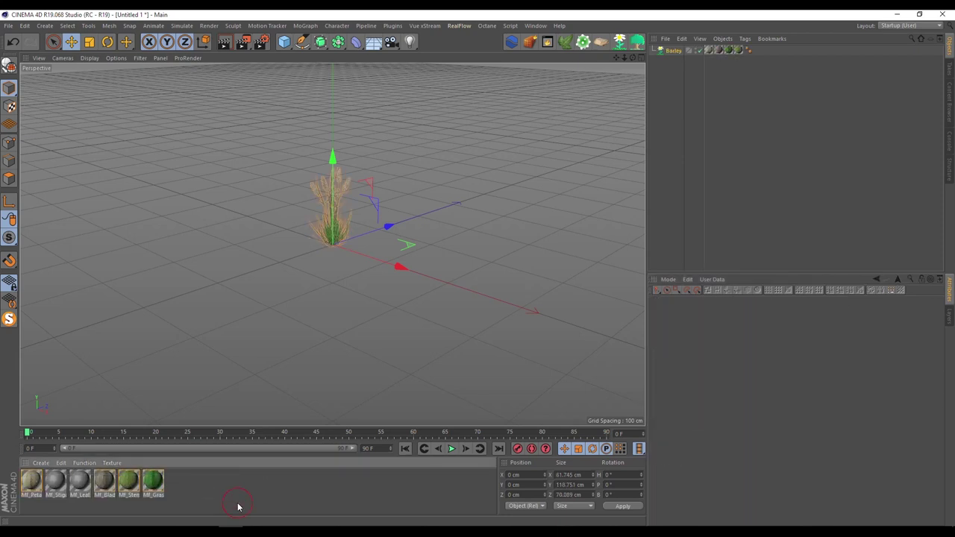
left_click(674, 50)
left_click(9, 66)
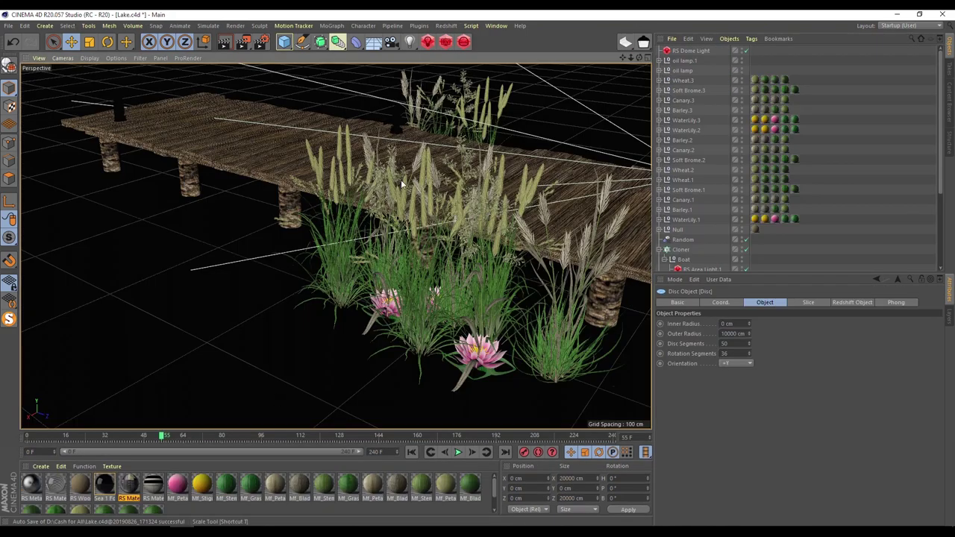
Step: In the Lake scene, examine the placed water lily, barley, canary, wheat and soft brome groups around the pier
left_click(689, 121)
left_click(692, 130)
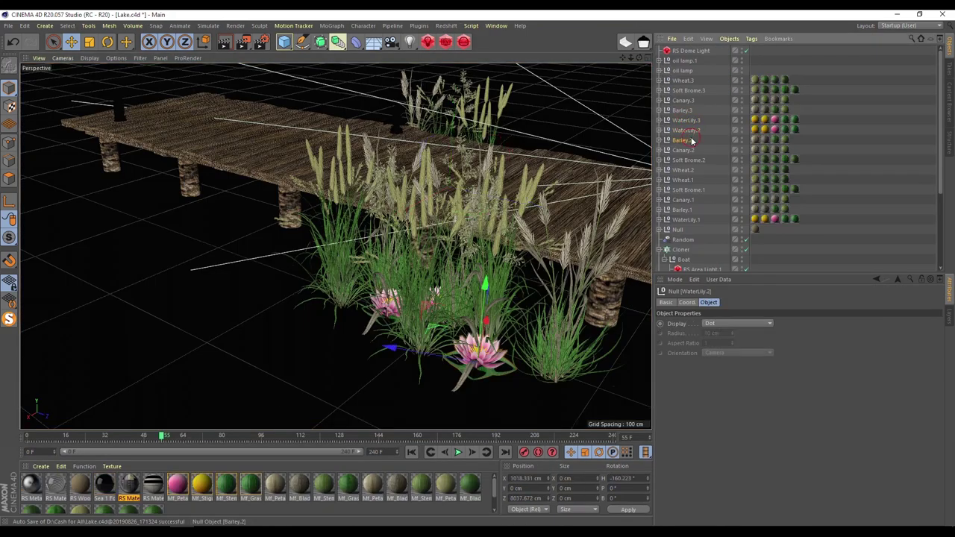
left_click(691, 140)
left_click(692, 160)
left_click(691, 190)
left_click(691, 210)
left_click(689, 220)
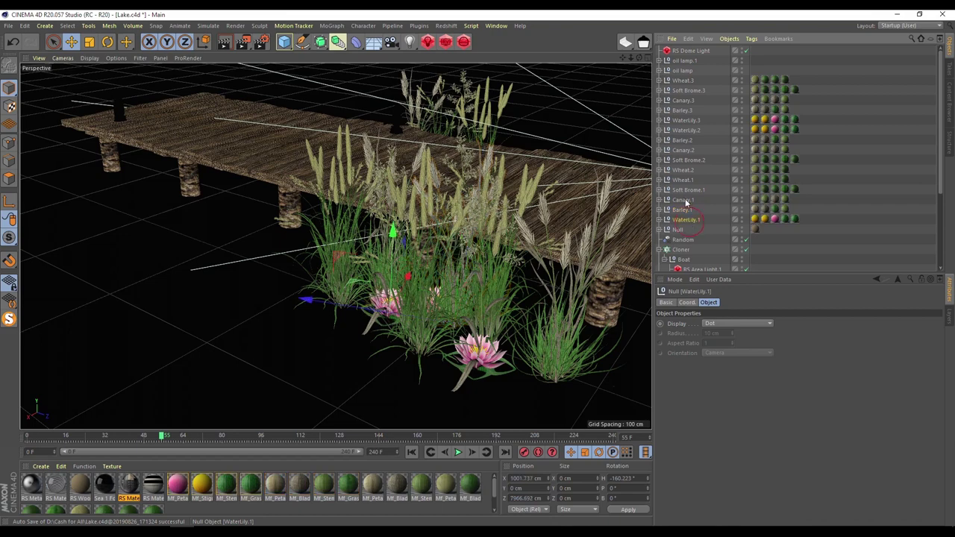
left_click(684, 180)
left_click(684, 159)
left_click(680, 140)
left_click(680, 120)
left_click(680, 100)
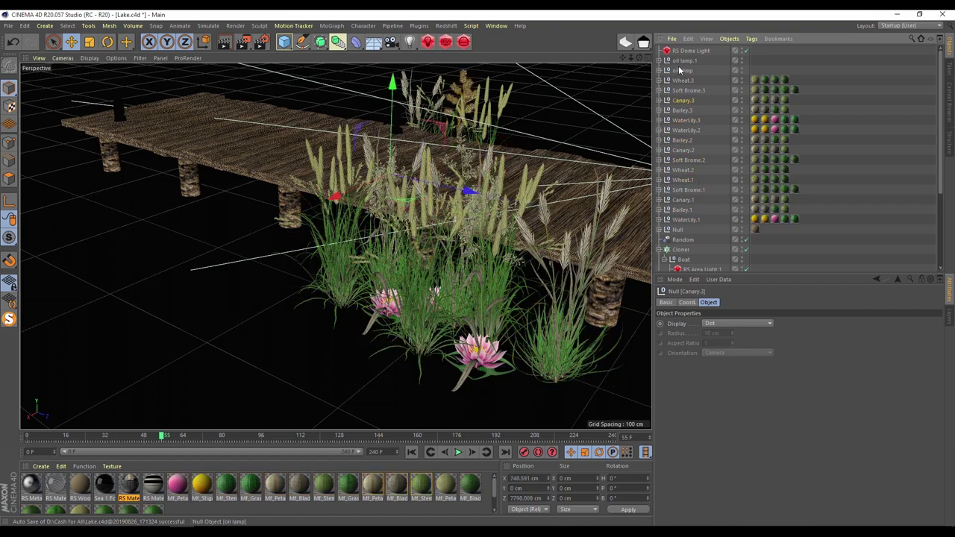
left_click(683, 95)
Step: Bring the oil lamp at the pier's end into close view and select the RS Area Light.1 inside the oil lamp.1 group
middle_click_drag(179, 149, 335, 246, "alt")
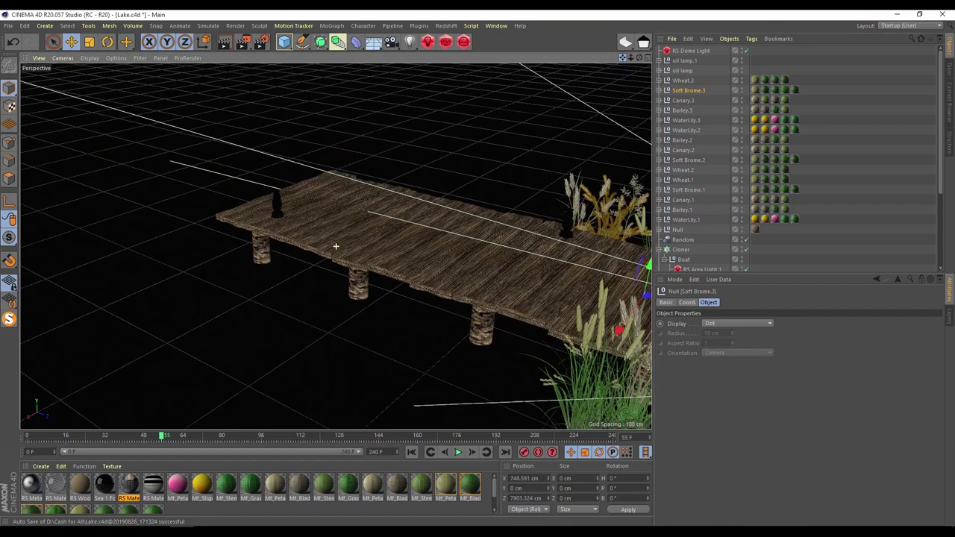
scroll(239, 194, "up", 3)
scroll(288, 205, "up", 8)
left_click_drag(356, 213, 388, 212, "alt")
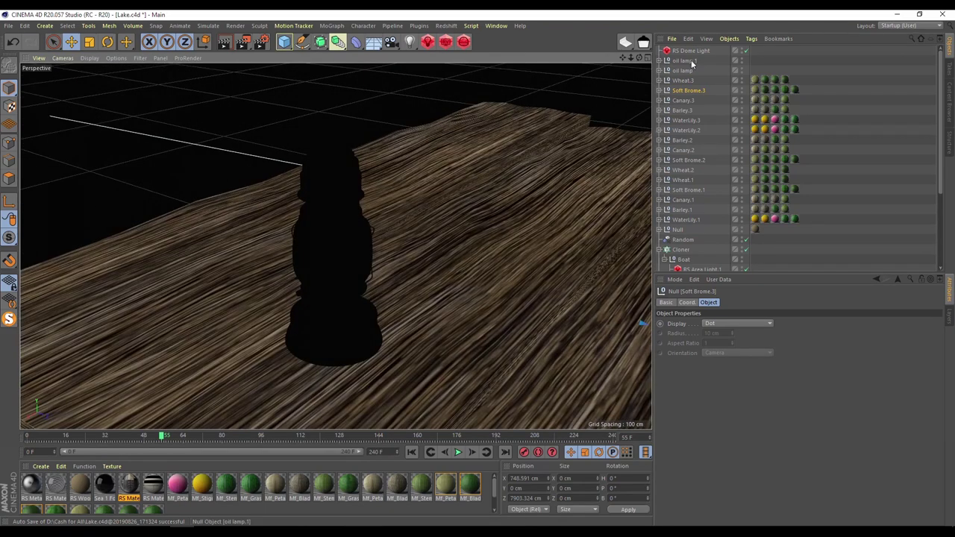
left_click(682, 63)
left_click(660, 60)
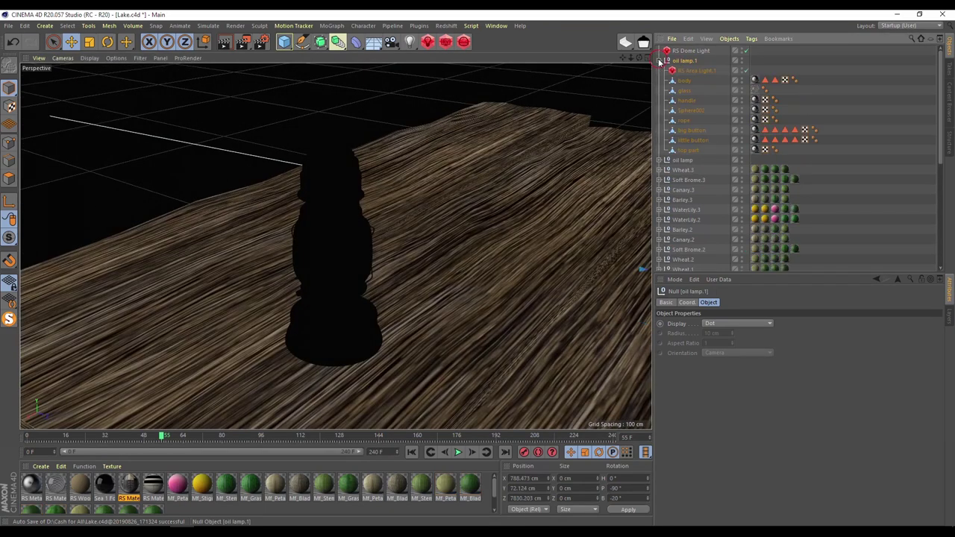
left_click(684, 71)
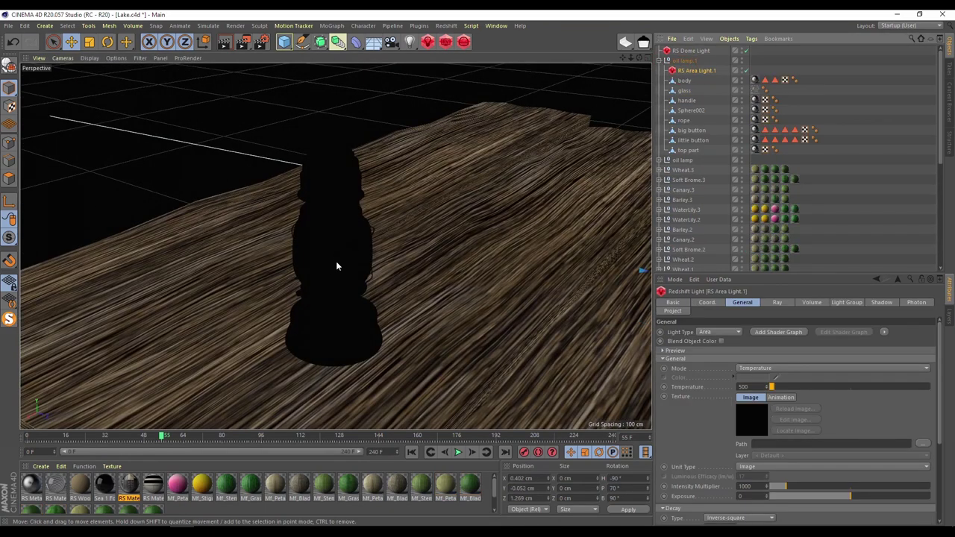
Step: Move the oil lamp's area light out of the lamp body, check its Area shape settings, and undo the move
scroll(334, 263, "up", 4)
scroll(332, 268, "down", 8)
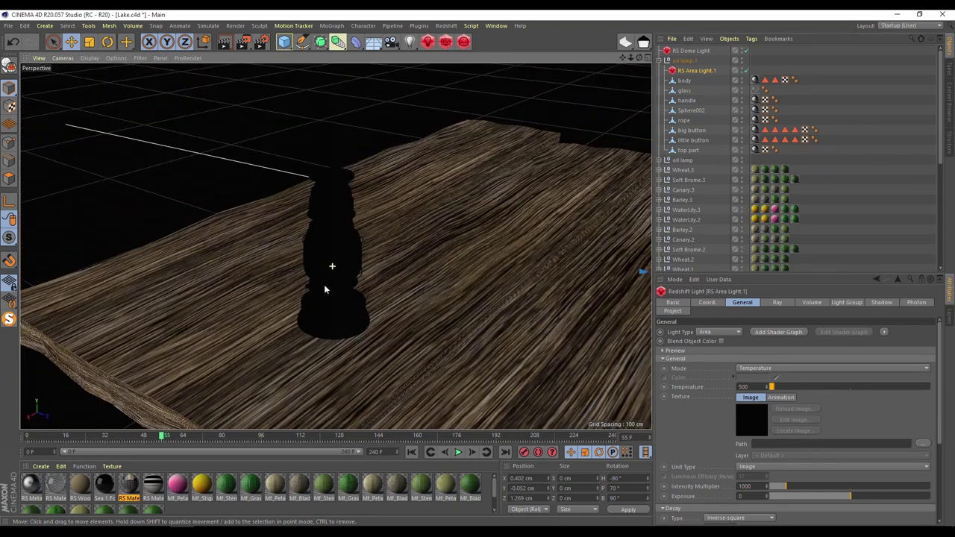
left_click_drag(342, 284, 578, 183, "alt")
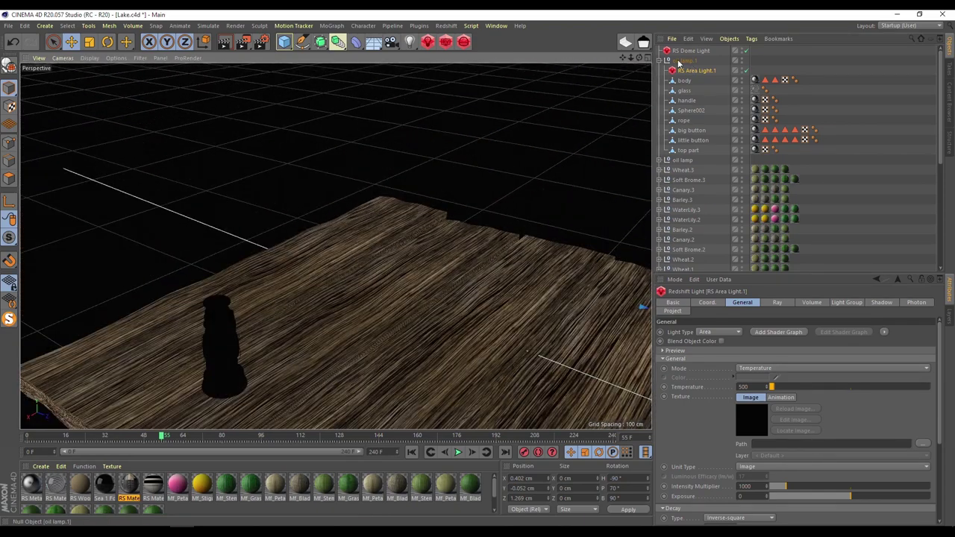
left_click_drag(622, 58, 314, 67)
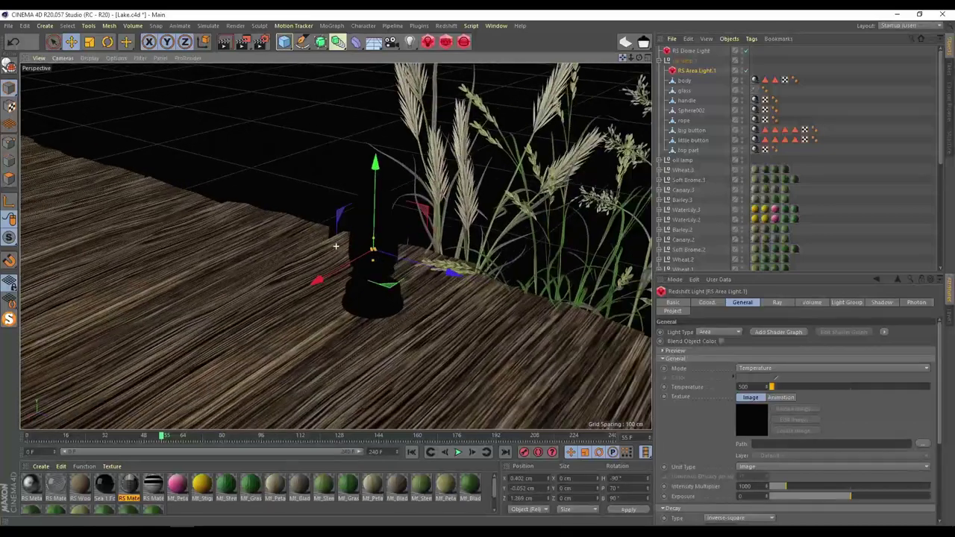
scroll(419, 200, "up", 4)
middle_click_drag(401, 233, 384, 276, "alt")
left_click_drag(389, 362, 327, 342)
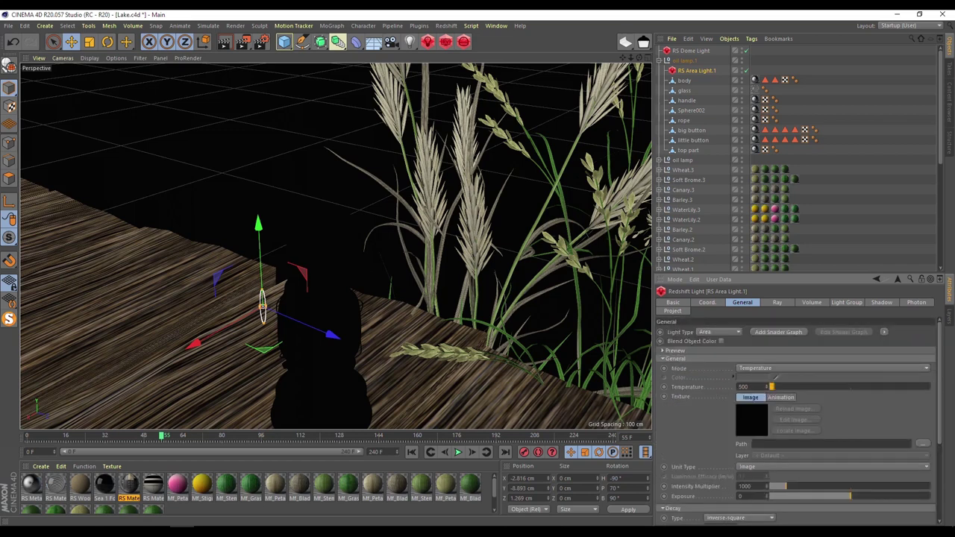
left_click_drag(939, 384, 941, 454)
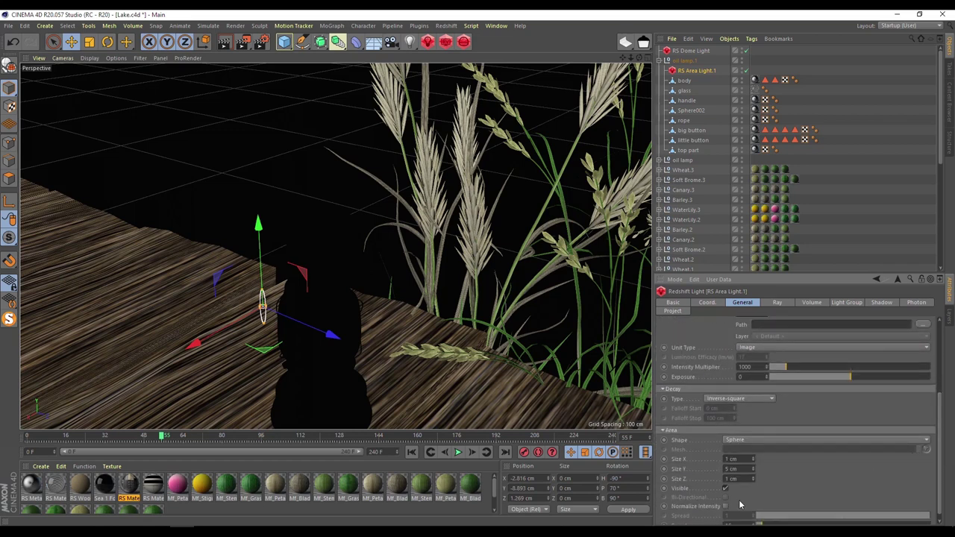
key("Tab")
left_click(13, 44)
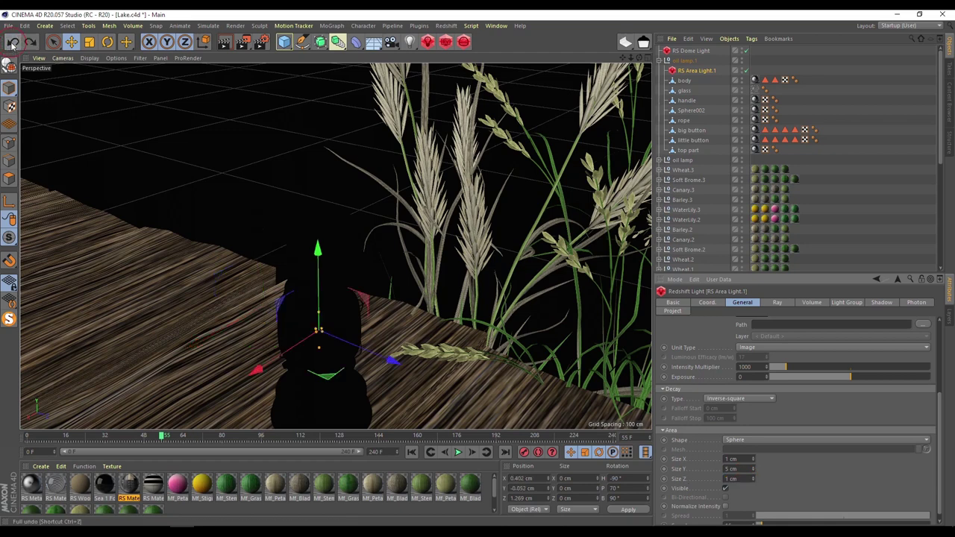
Step: Check the lamp light's volume contribution scale and intensity multiplier, and collapse the oil lamp.1 group
left_click(813, 304)
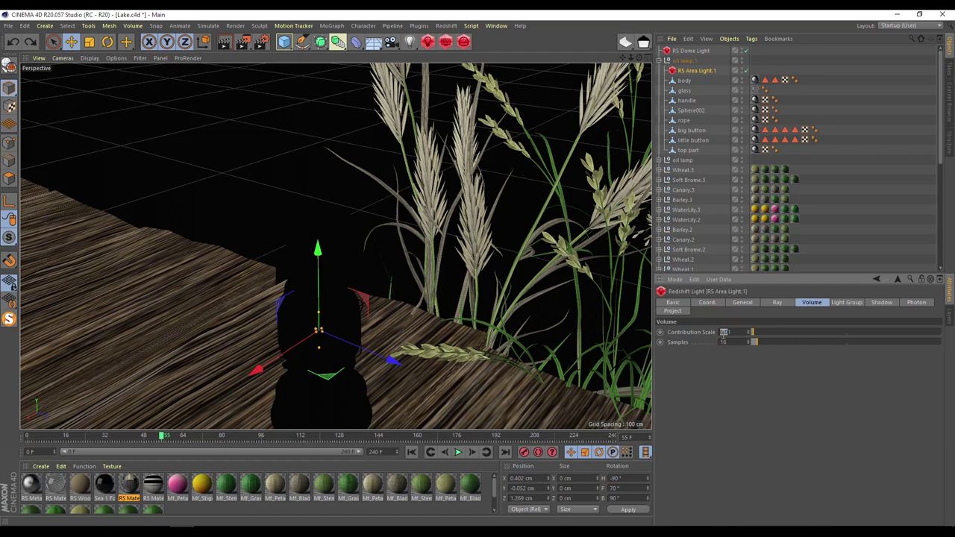
left_click(743, 304)
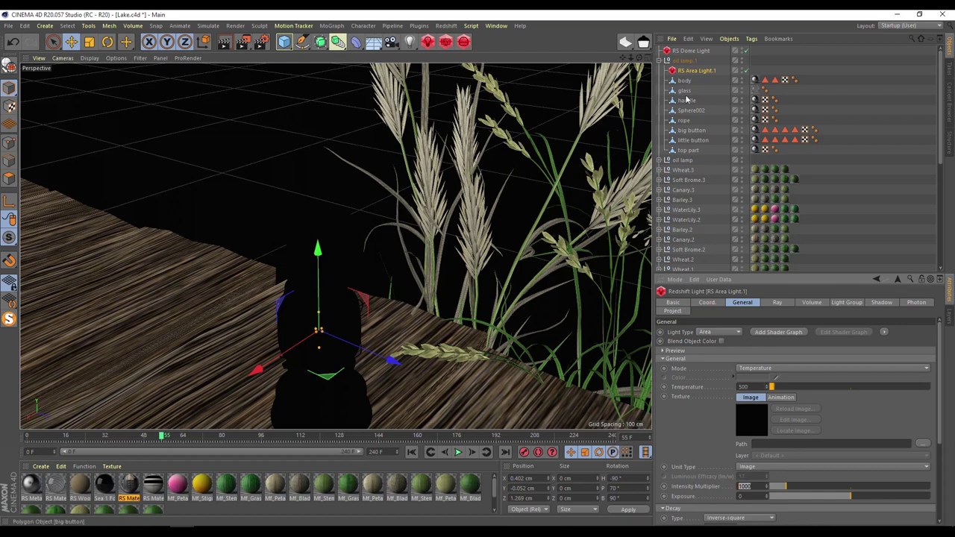
left_click(660, 60)
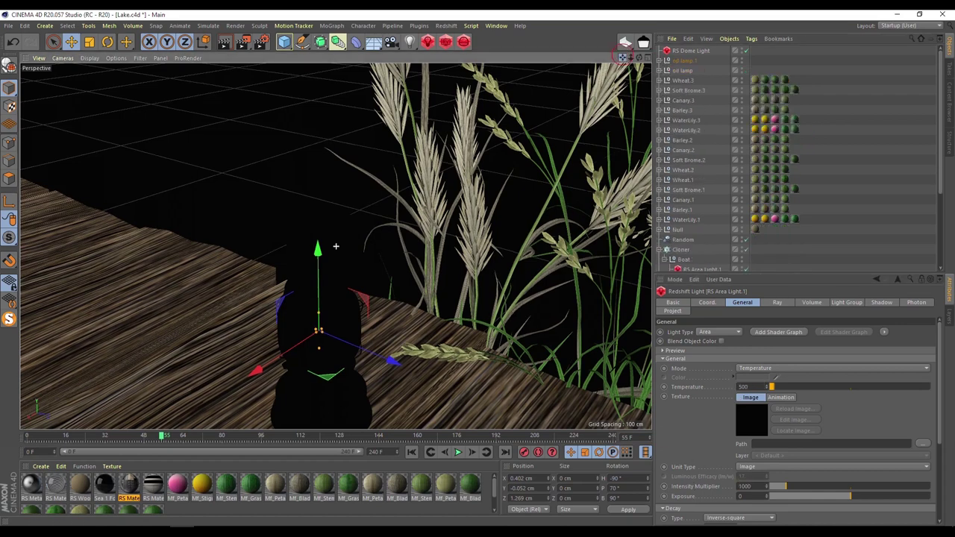
Step: Bring the whole wooden pier into view and select its planks to check the cloner settings
scroll(453, 328, "down", 10)
scroll(453, 328, "down", 5)
scroll(163, 330, "up", 3)
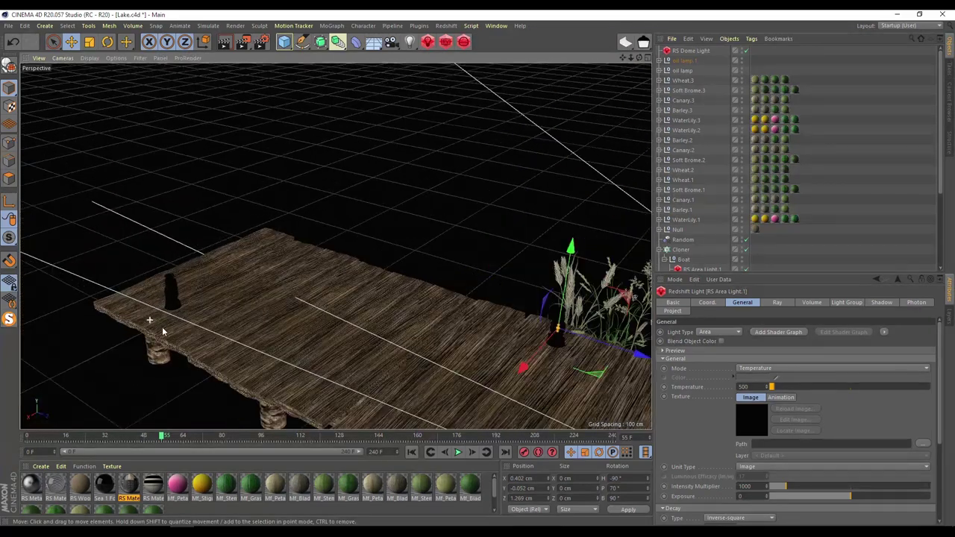
left_click(241, 343)
scroll(162, 386, "up", 4)
scroll(405, 371, "down", 4)
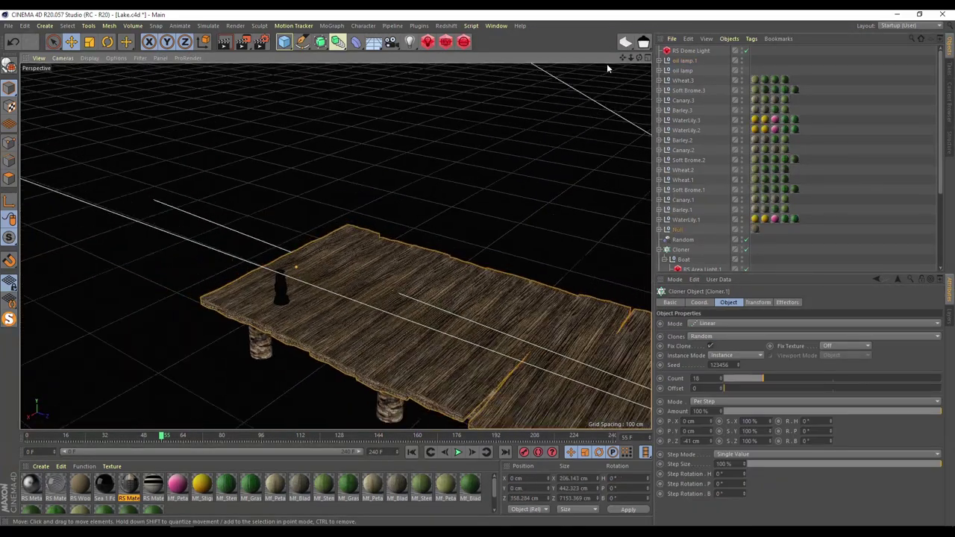
left_click_drag(622, 58, 336, 246)
middle_click_drag(336, 246, 372, 180, "alt")
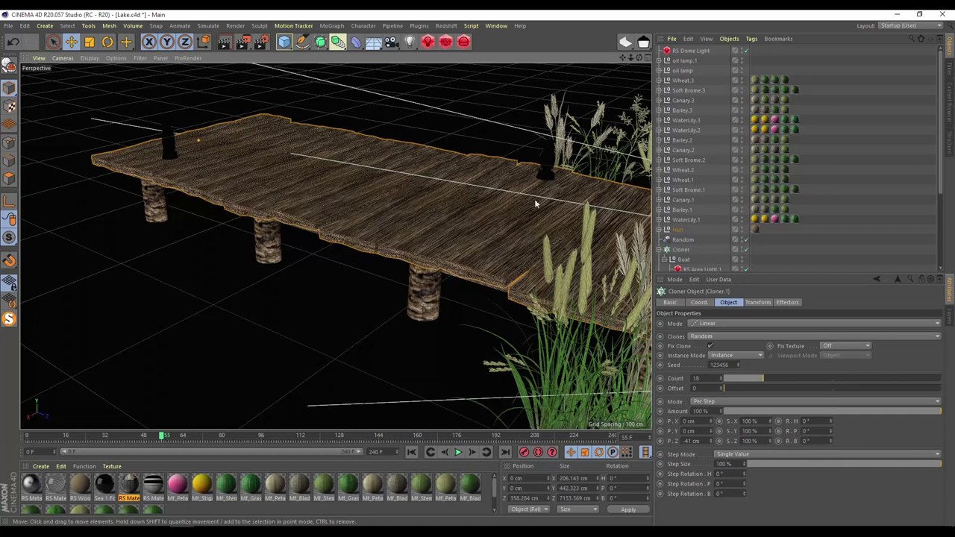
Step: Expand the pier's Null group and inspect Cube.3 and the plank cloner
scroll(704, 234, "down", 2)
left_click(659, 170)
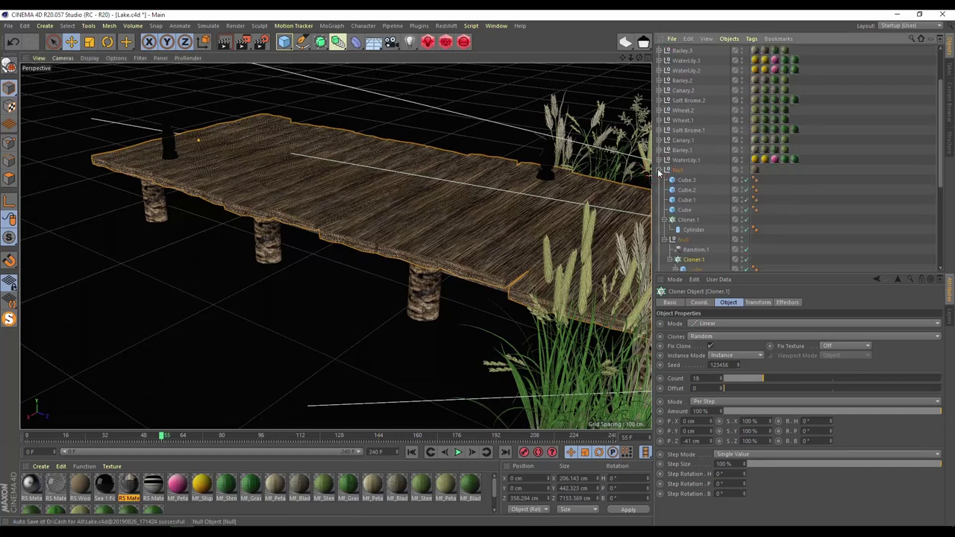
left_click(686, 179)
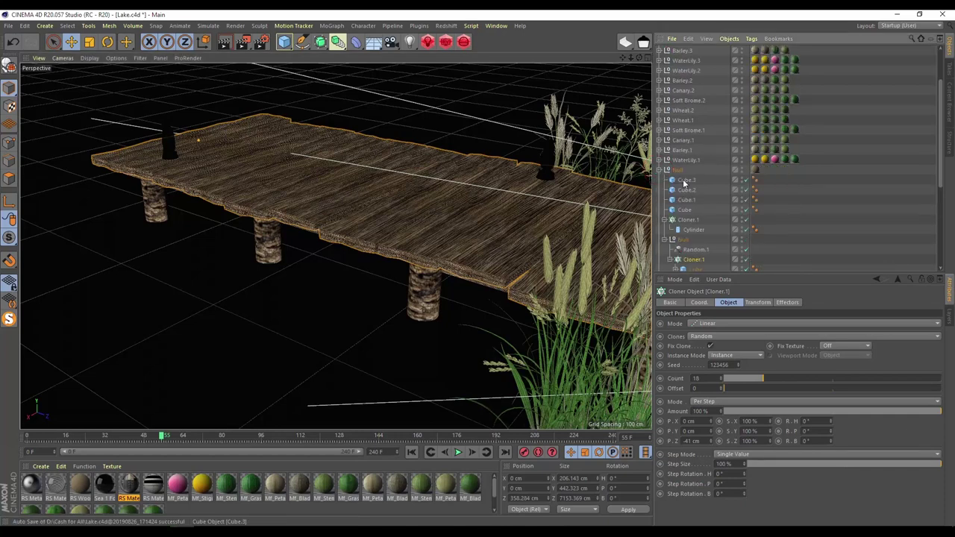
left_click(508, 258)
Step: Inspect the Displacer under the plank cloner's Cube and examine the uneven plank edges up close
scroll(711, 233, "down", 2)
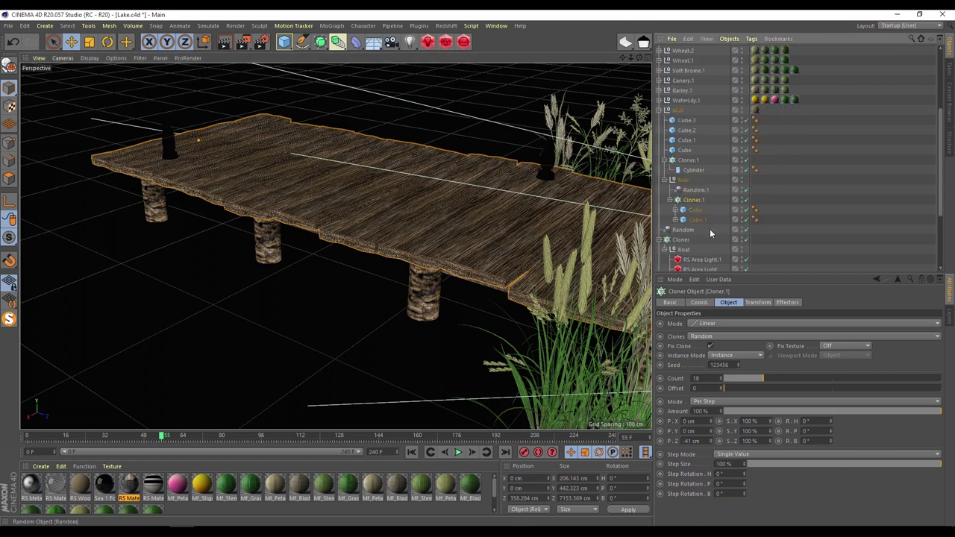
left_click(673, 209)
left_click(706, 219)
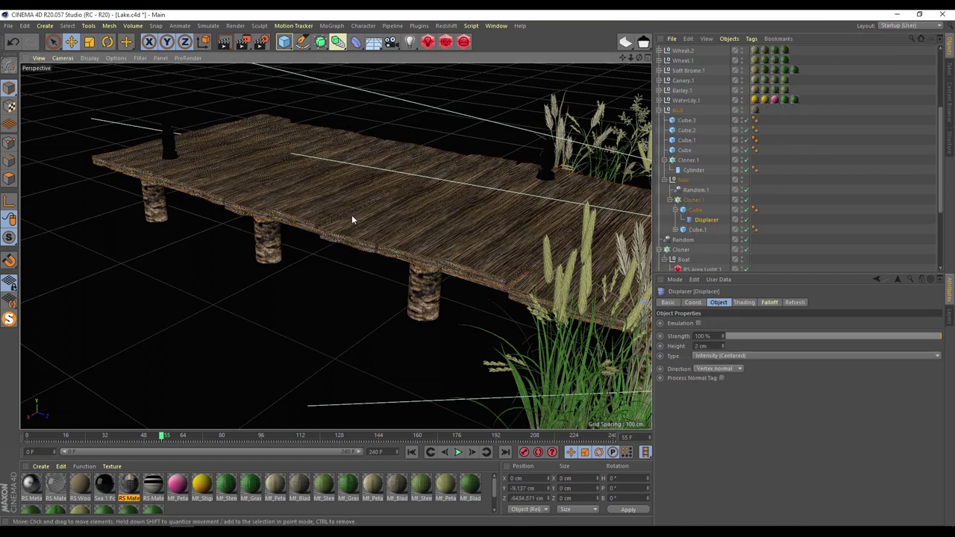
scroll(351, 232, "up", 6)
left_click(358, 266)
scroll(358, 269, "down", 5)
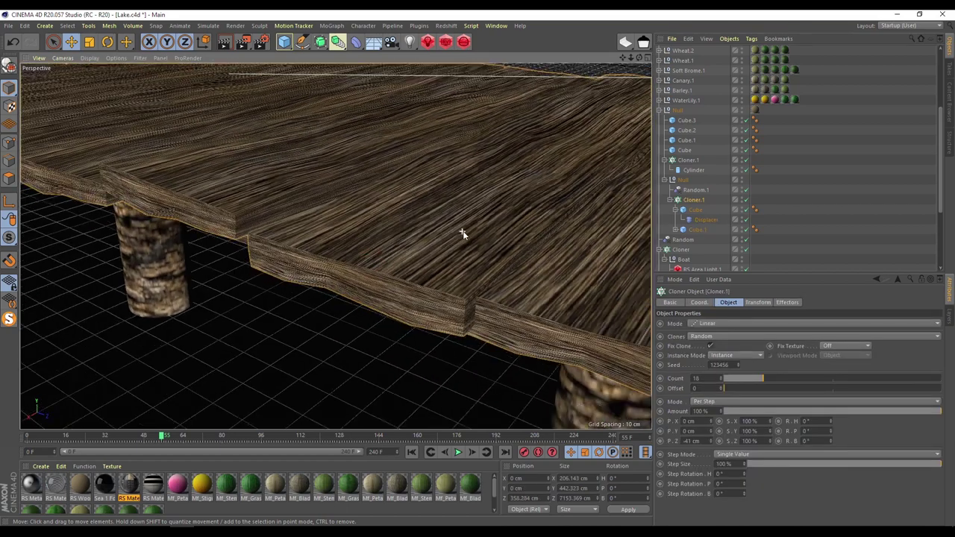
Step: Start a new empty project and add a cube primitive for the plank
left_click(8, 26)
left_click(18, 43)
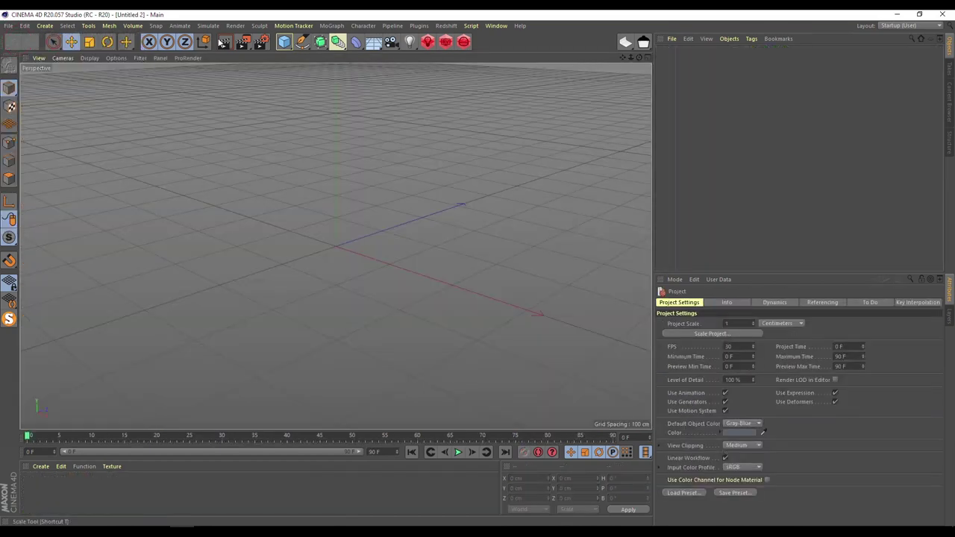
left_click(284, 41)
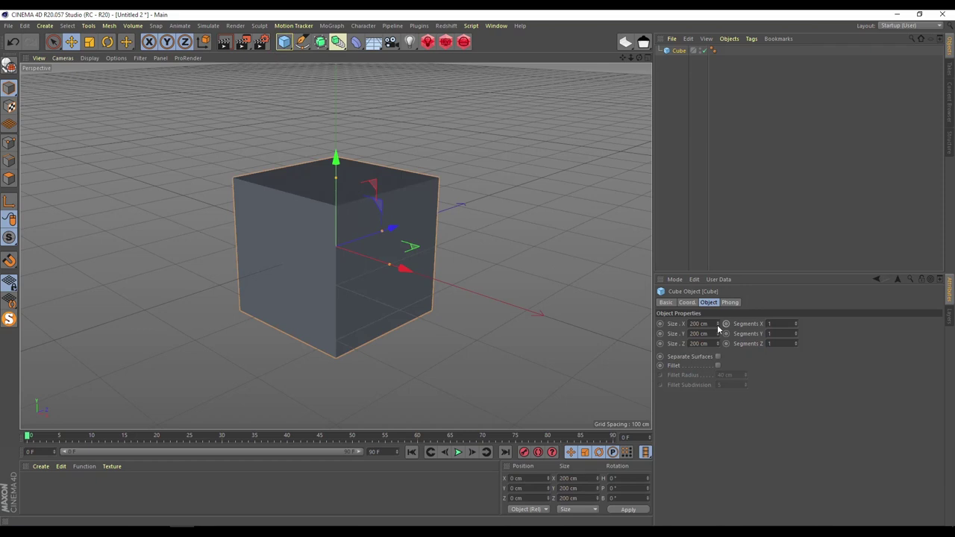
Step: Flatten the cube into a plank by setting its X size to 40 cm and Y size to 5 cm
left_click_drag(717, 325, 679, 325)
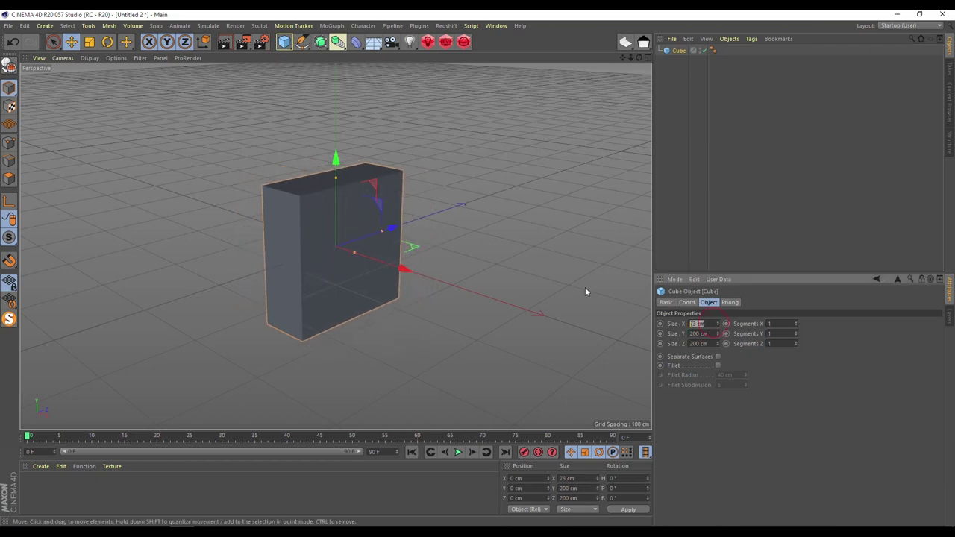
type("40")
key("Tab")
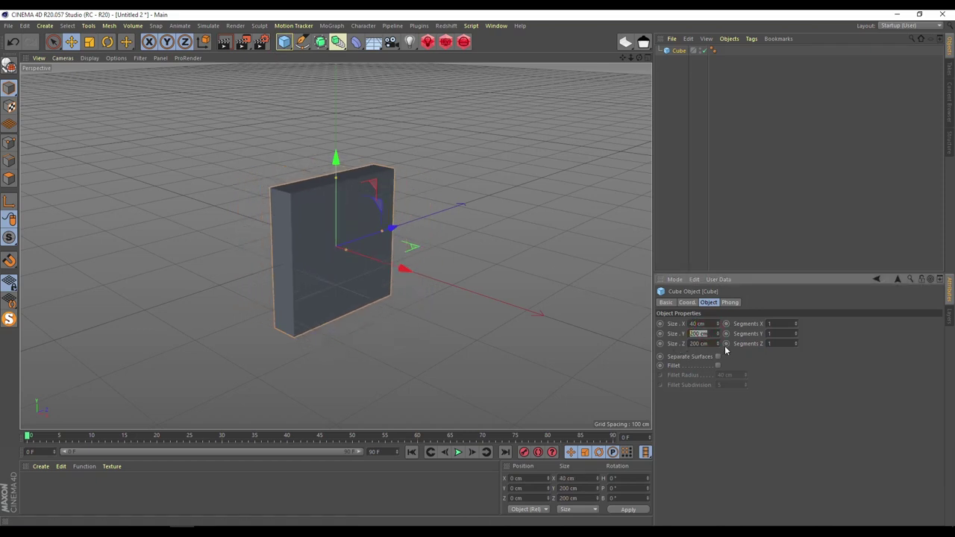
left_click_drag(718, 333, 708, 333)
double_click(701, 334)
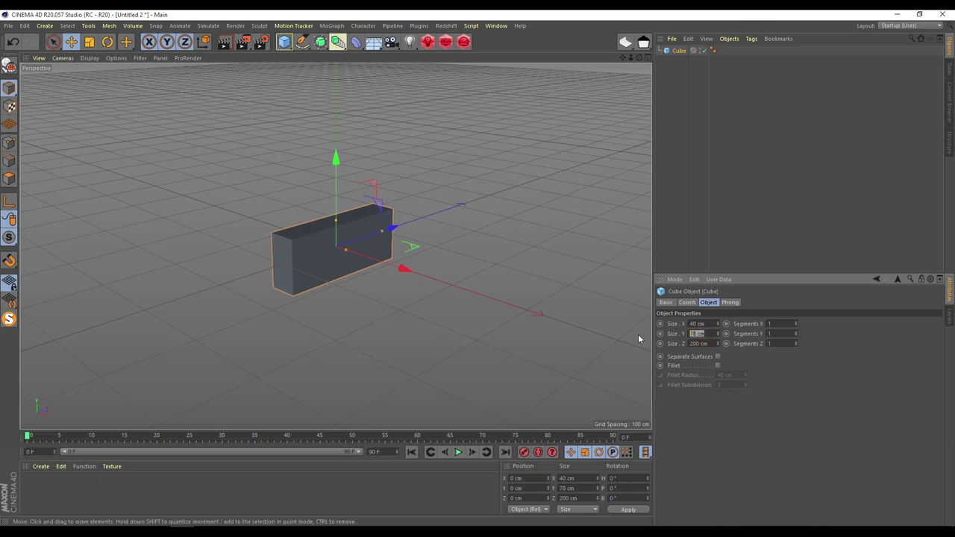
type("5")
key("Return")
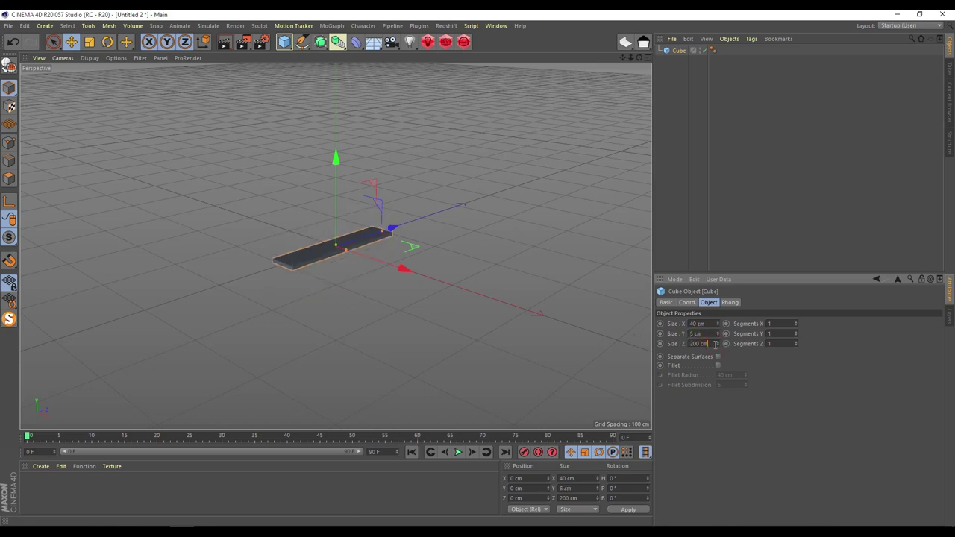
Step: Display the plank with Quick Shading (Lines) and subdivide it into 5 X, 2 Y and 10 Z segments
mouse_move(393, 244)
left_mouse_down("alt")
mouse_move(194, 277)
mouse_move(127, 225)
left_mouse_up("alt")
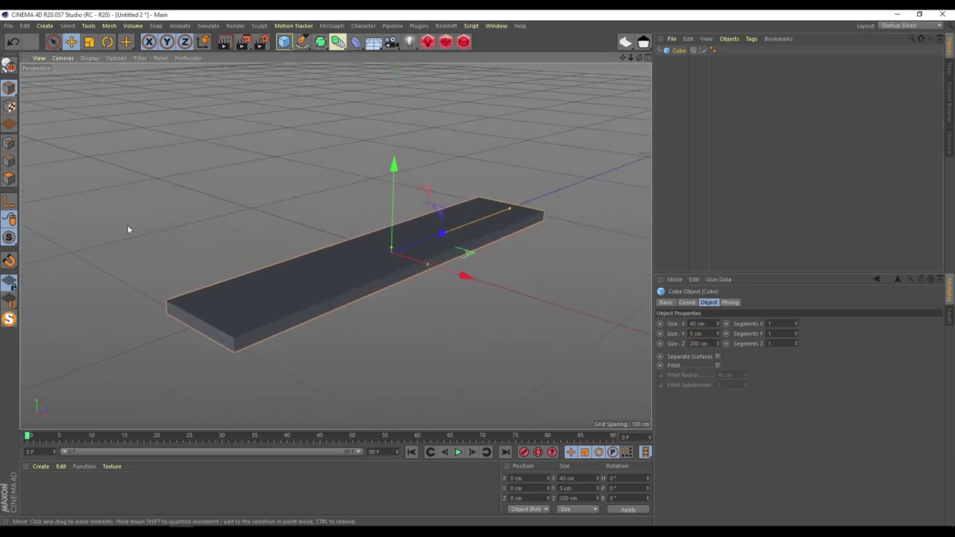
left_click(89, 58)
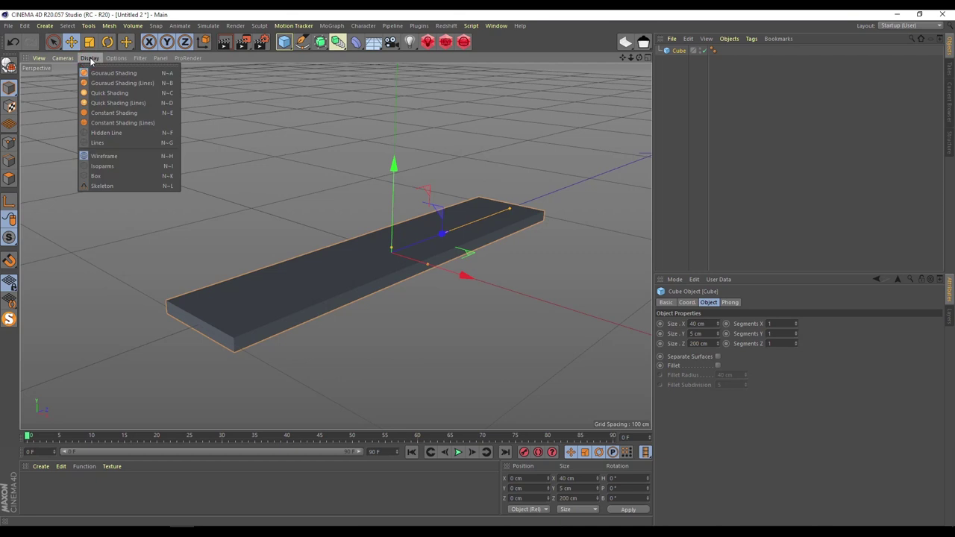
left_click(105, 102)
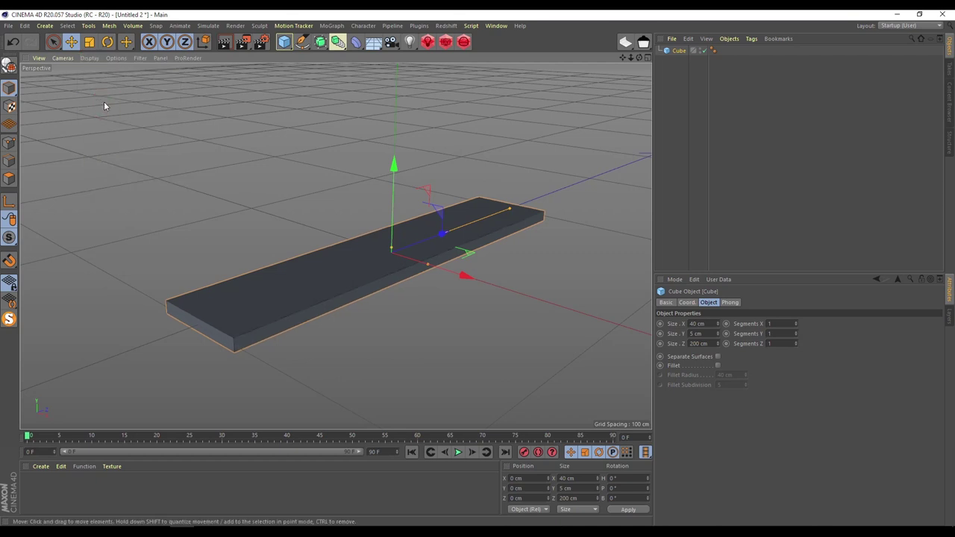
left_click(796, 332)
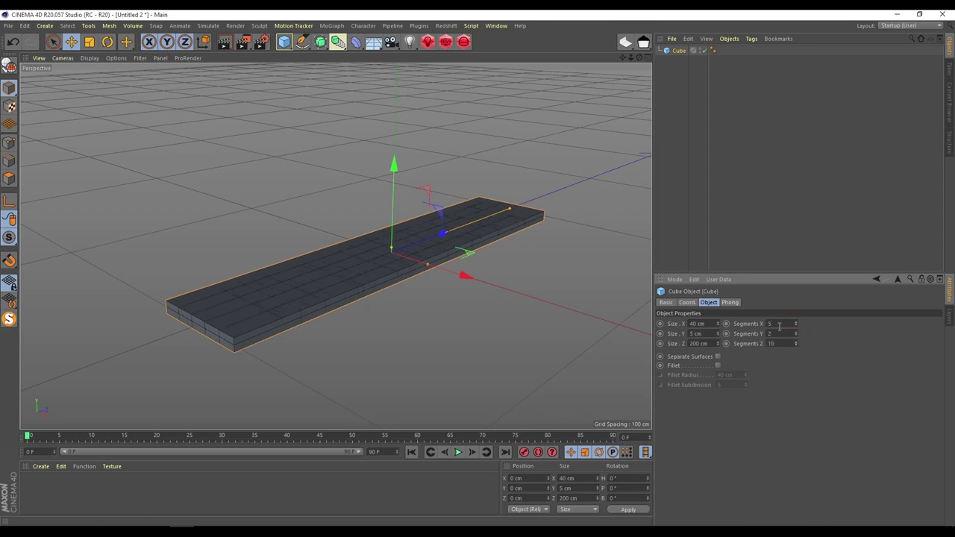
Step: Add a Displacer deformer and make it a child of the plank cube
left_click(356, 42)
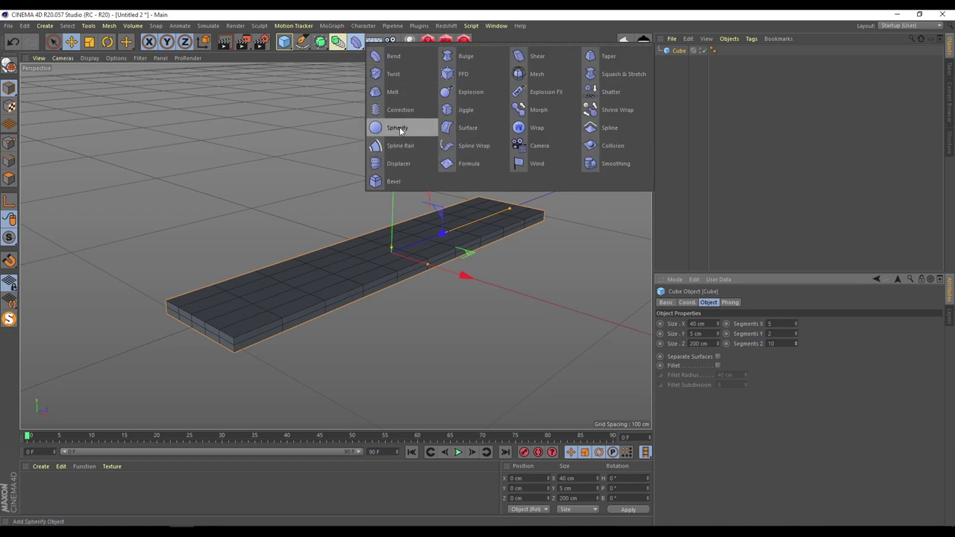
left_click(398, 164)
left_click_drag(679, 50, 679, 65)
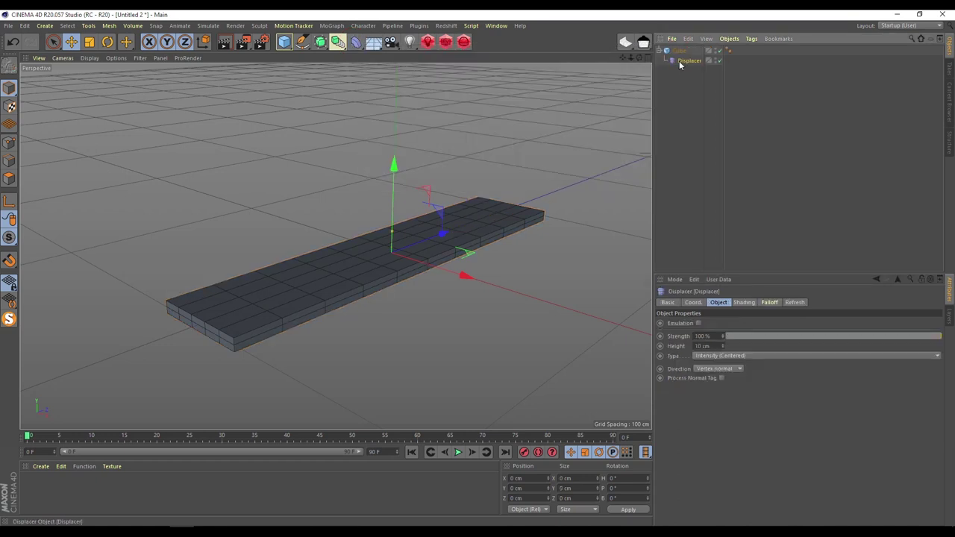
Step: Give the Displacer a Noise shader and set its height to 2 cm
left_click(746, 302)
left_click(692, 333)
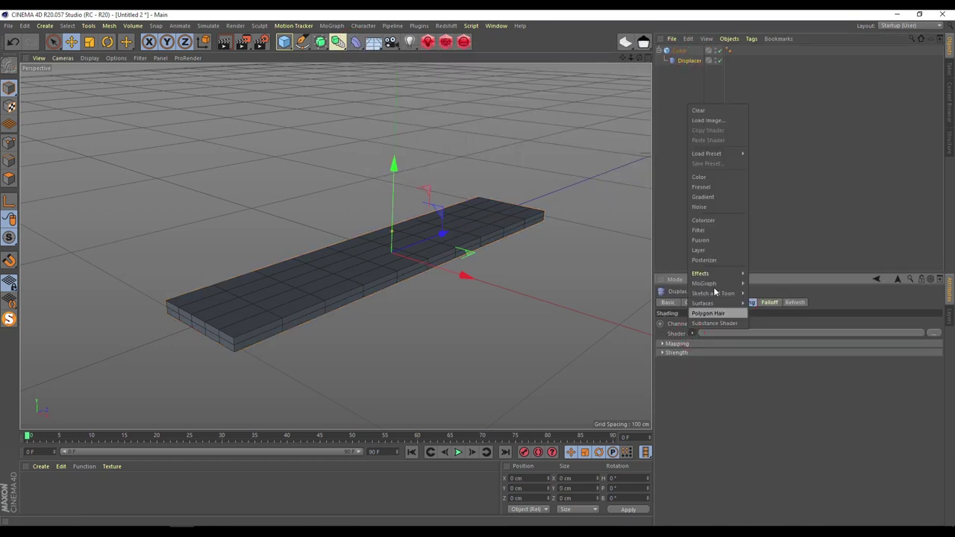
left_click(705, 211)
left_click(718, 302)
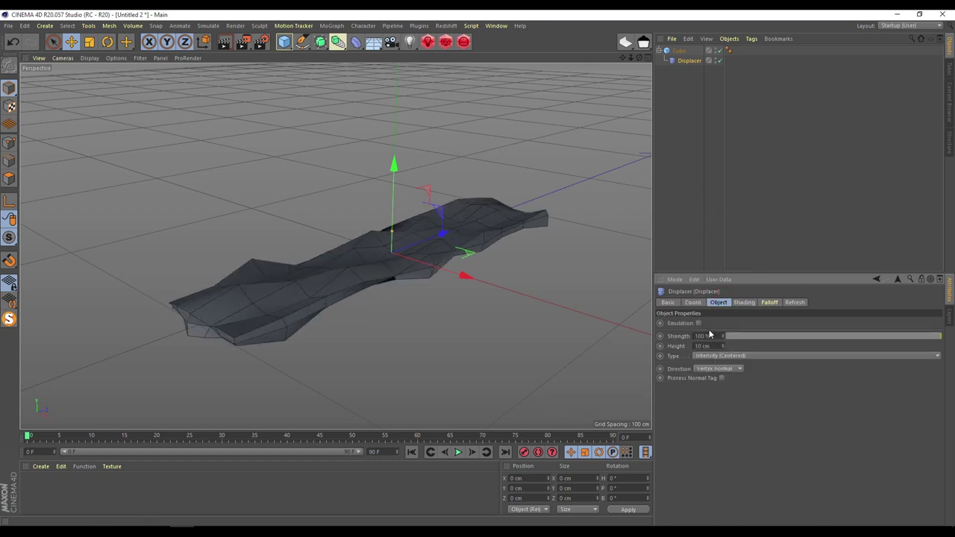
type("2")
key("Return")
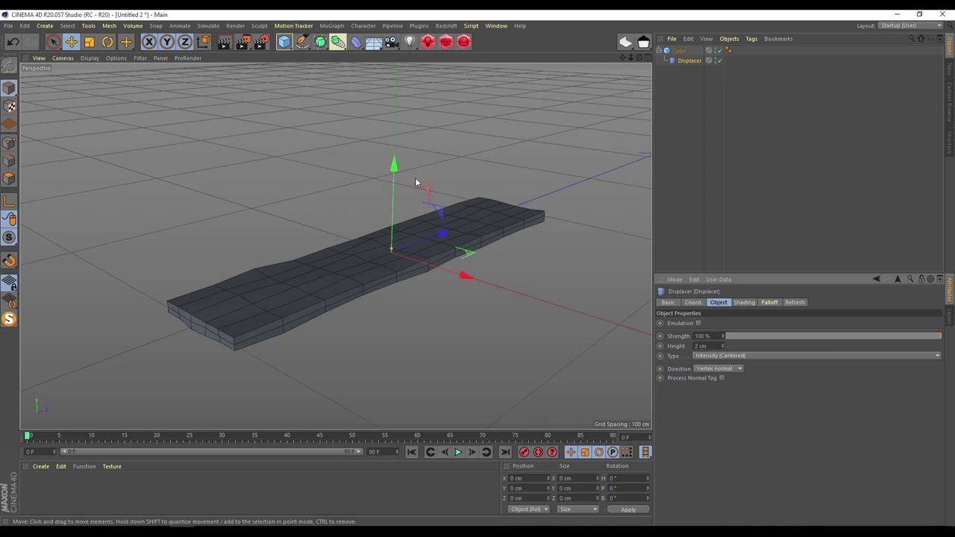
Step: Create a MoGraph Cloner and place the plank cube inside it
left_click(332, 25)
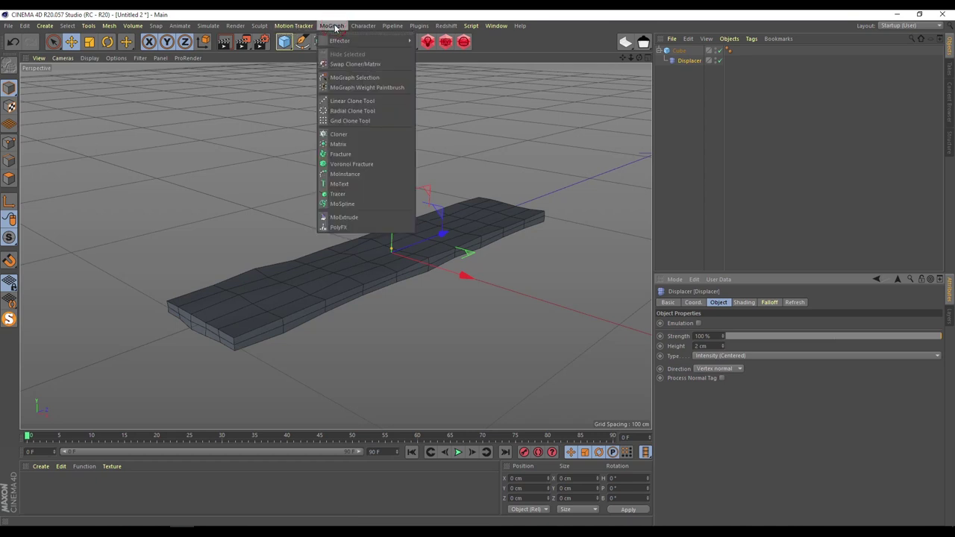
left_click(371, 134)
left_click_drag(681, 61, 683, 56)
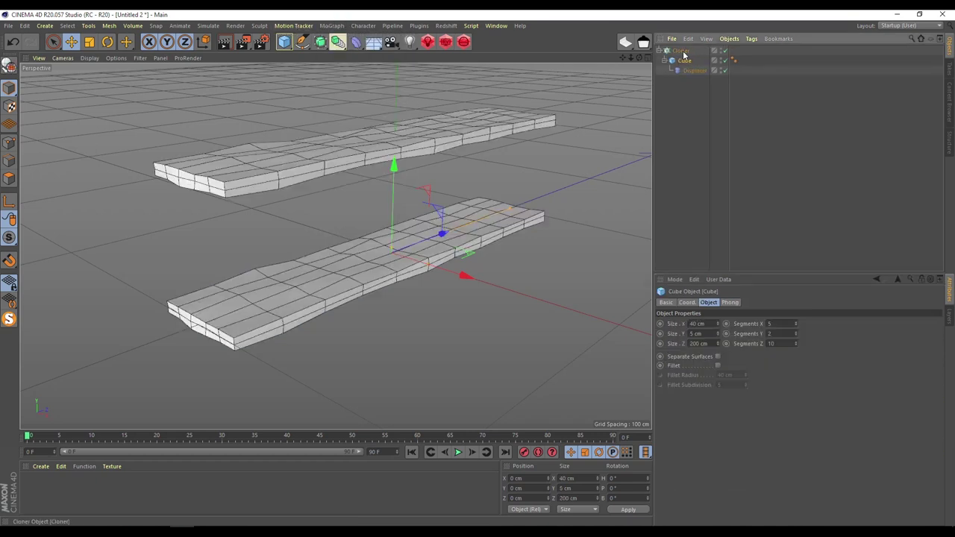
Step: Lay the cloned planks side by side by setting the Cloner's P.Y offset to 0 cm and P.X to 41 cm
scroll(479, 177, "down", 3)
left_click(680, 50)
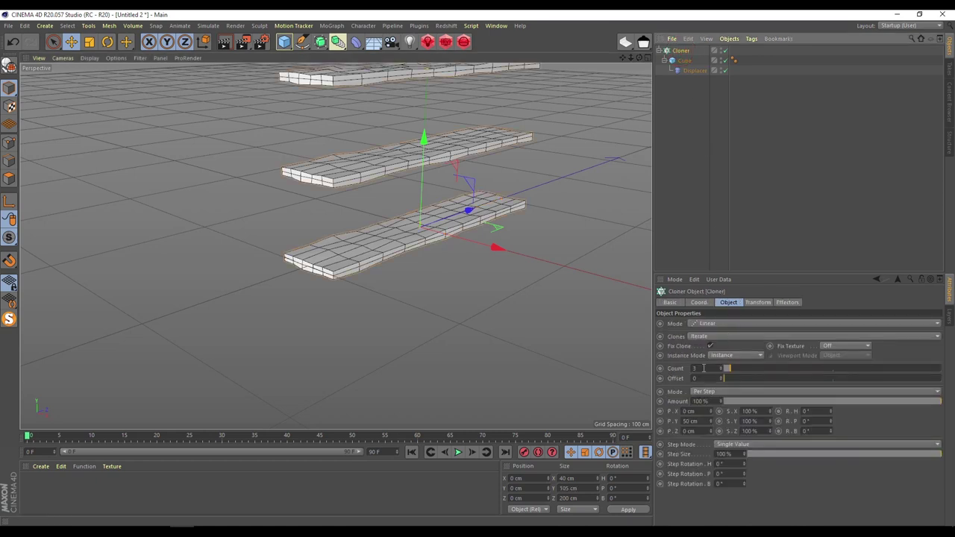
left_click_drag(702, 421, 628, 406)
type("0")
key("Return")
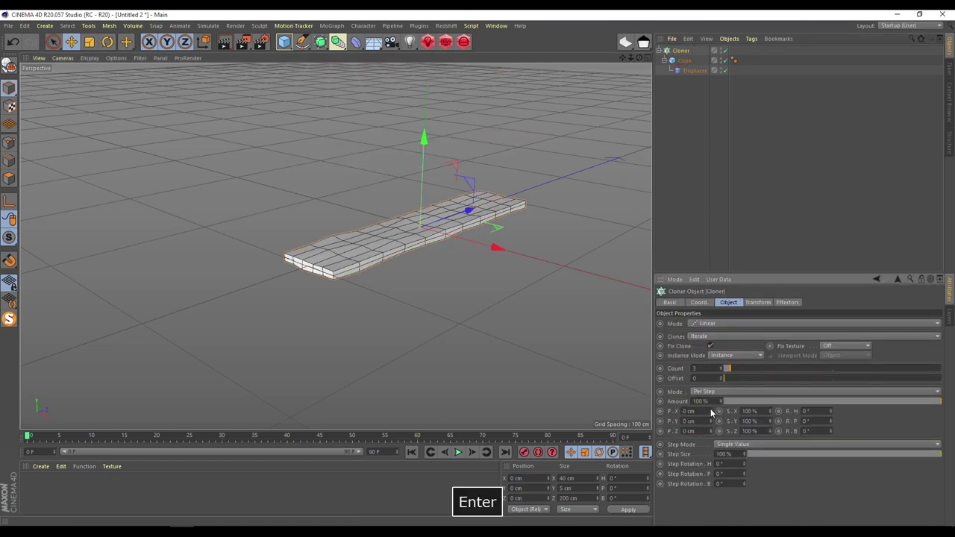
left_click_drag(711, 411, 711, 381)
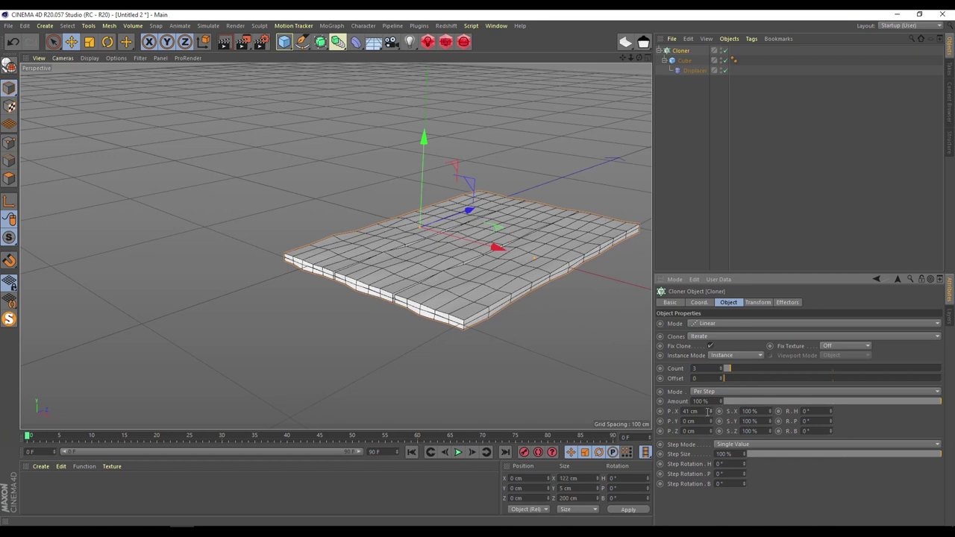
Step: Duplicate the plank inside the Cloner and set the noise seed of the original plank's Displacer to 401
left_click(683, 61)
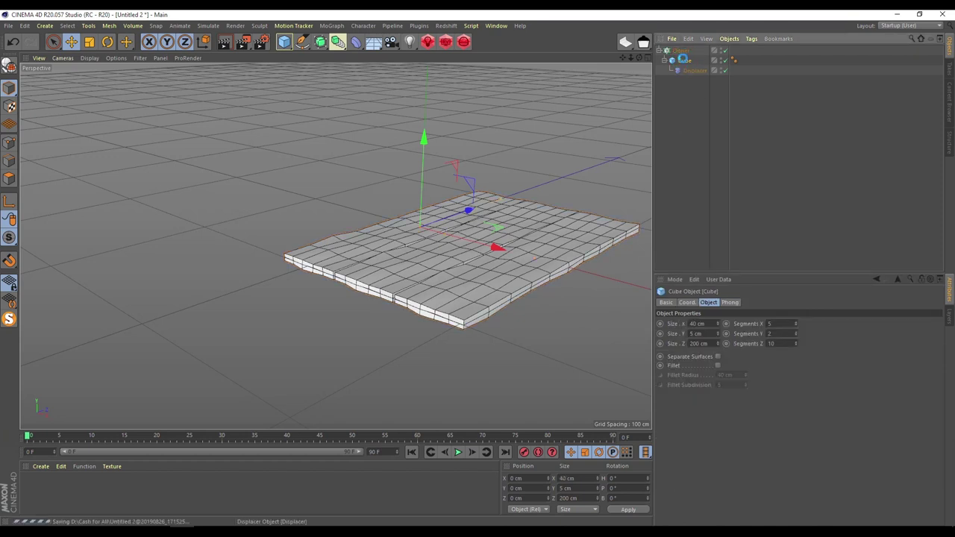
left_click_drag(684, 63, 698, 96, "ctrl")
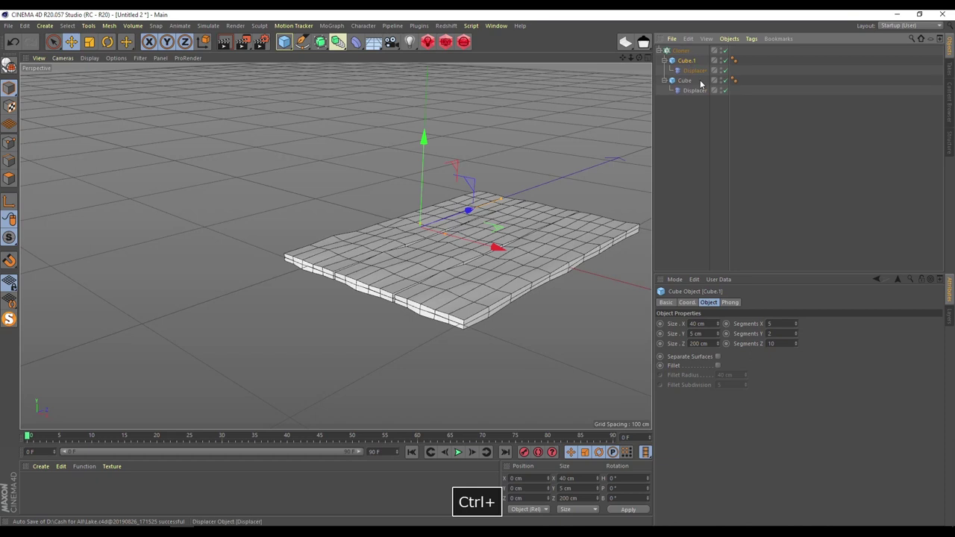
left_click(693, 90)
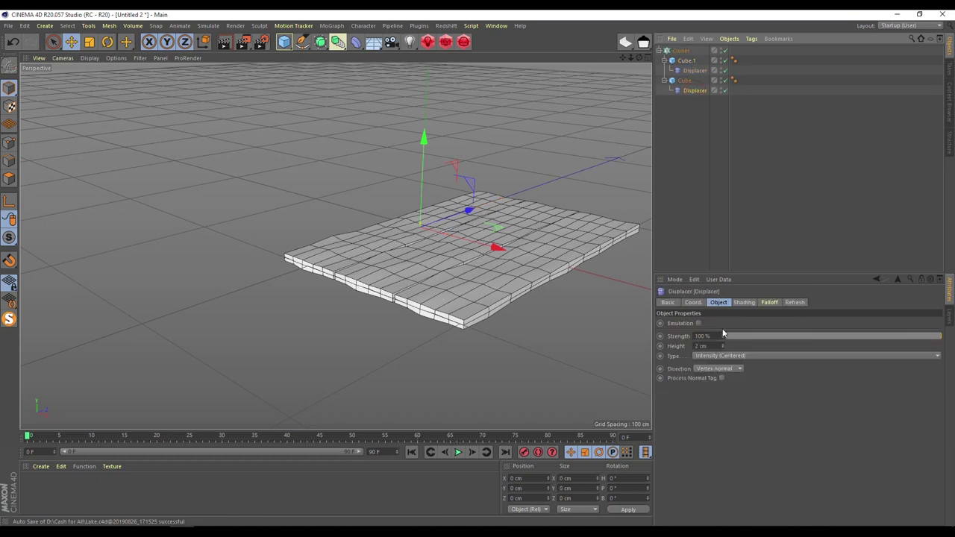
left_click(742, 302)
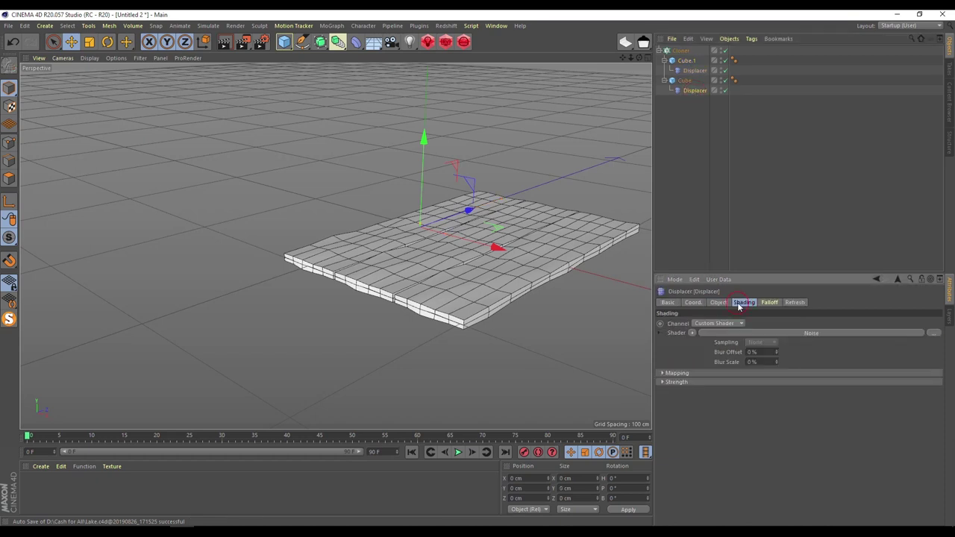
left_click(723, 340)
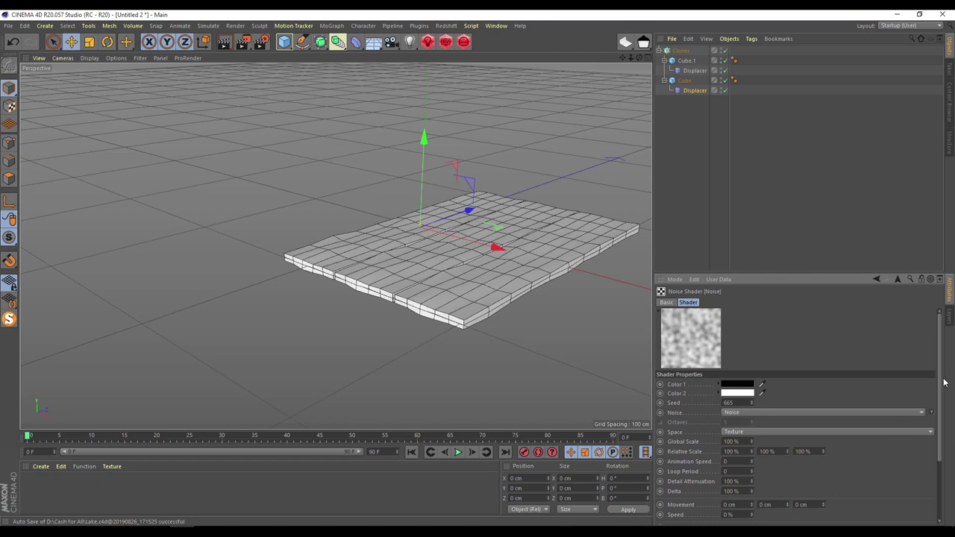
left_click_drag(751, 405, 753, 410)
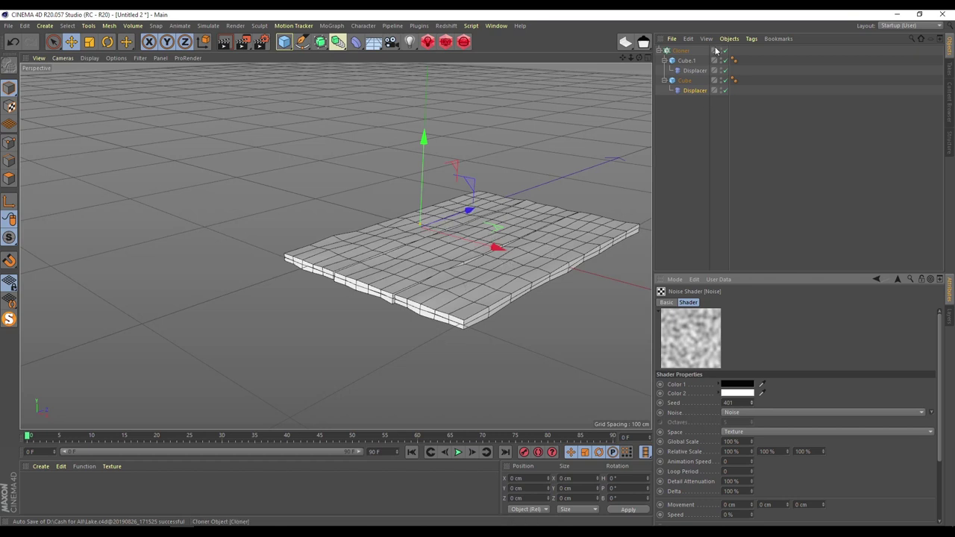
Step: Increase the Cloner's count to 10 planks
left_click(682, 50)
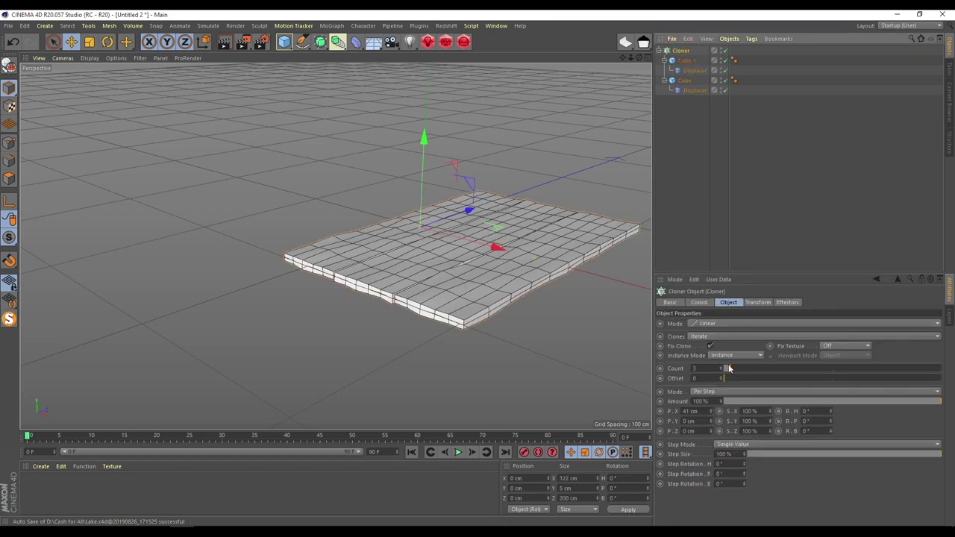
left_click(721, 368)
left_click(721, 368)
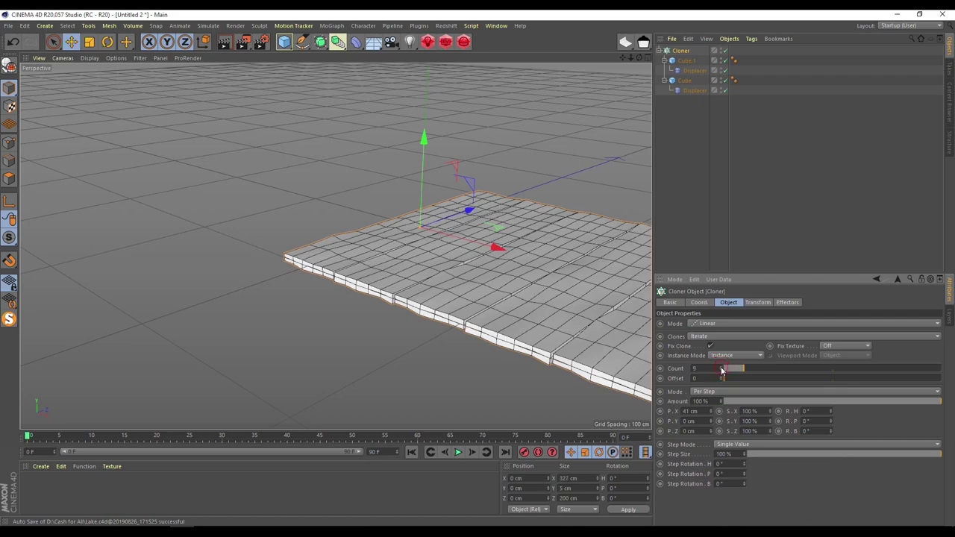
left_click_drag(624, 59, 329, 1)
scroll(456, 94, "up", 2)
scroll(459, 97, "down", 4)
scroll(461, 109, "up", 2)
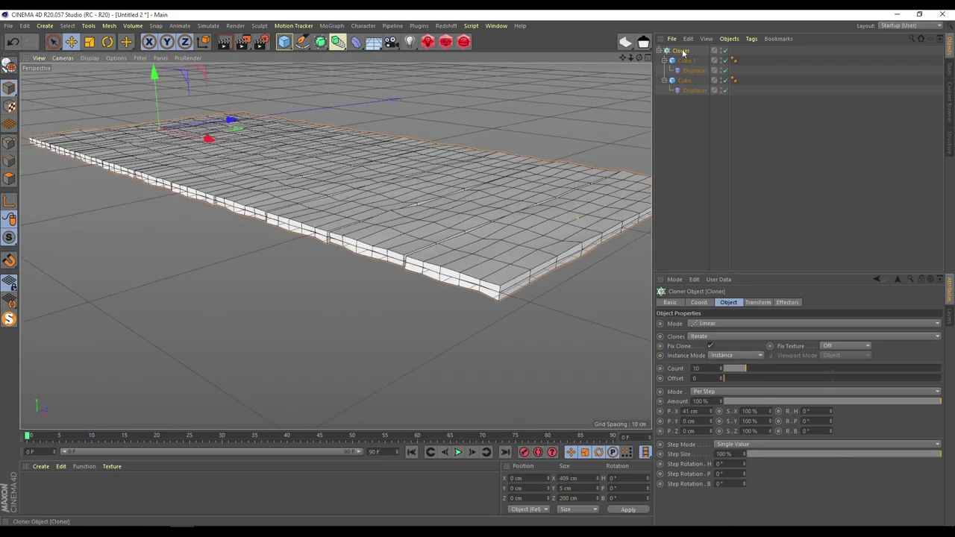
Step: Add a Random effector to the Cloner and set its P.X, P.Y and P.Z position variation to 1 cm each
left_click(337, 28)
mouse_move(339, 42)
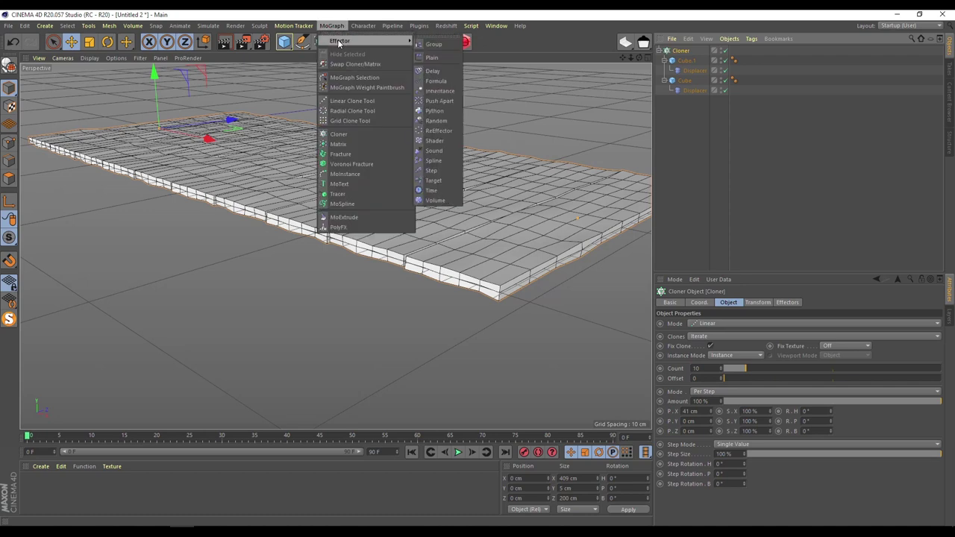
left_click(437, 121)
left_click(757, 301)
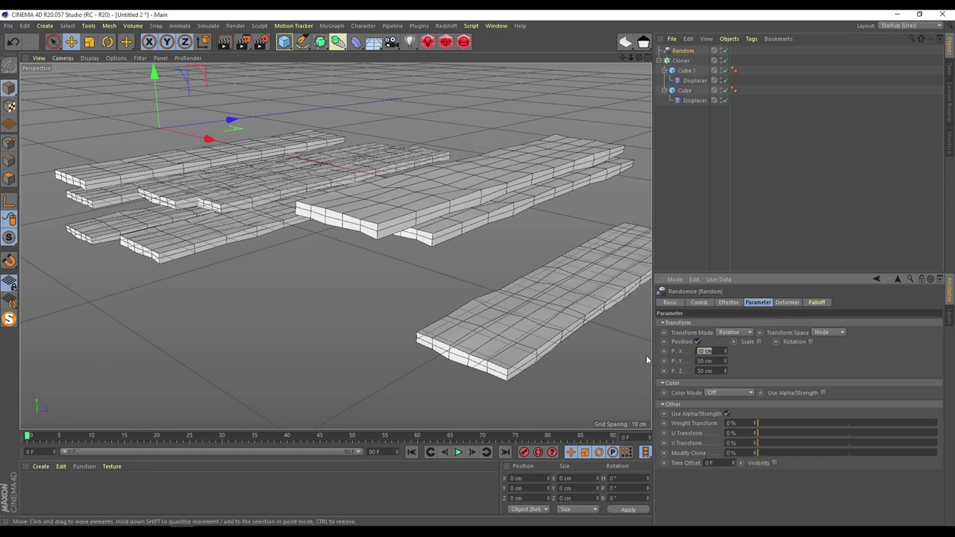
type("1")
key("Tab")
type("1")
key("Tab")
type("1")
key("Return")
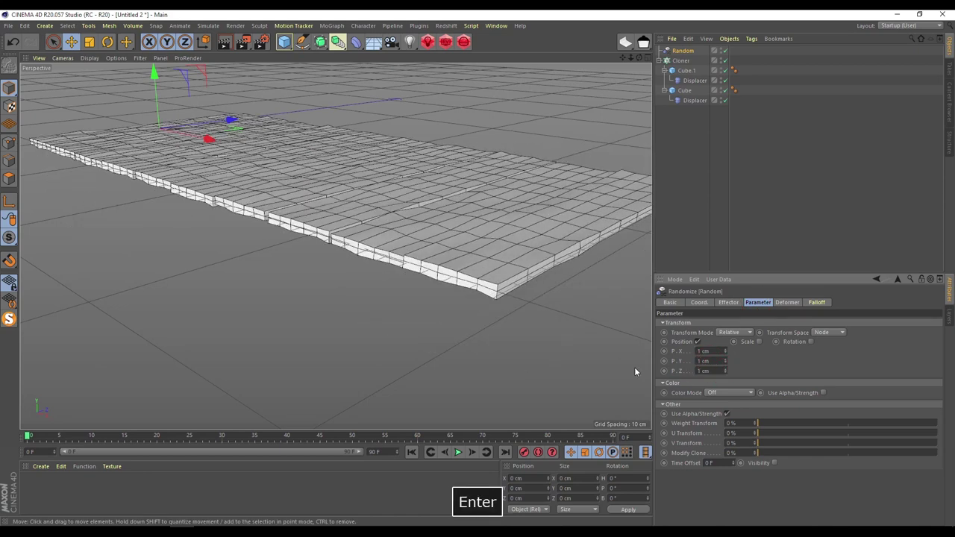
Step: Adjust the Random effector's position variation to 1 cm in P.Y and 3 cm in P.Z
left_click_drag(724, 363, 725, 354)
left_click(712, 361)
type("1")
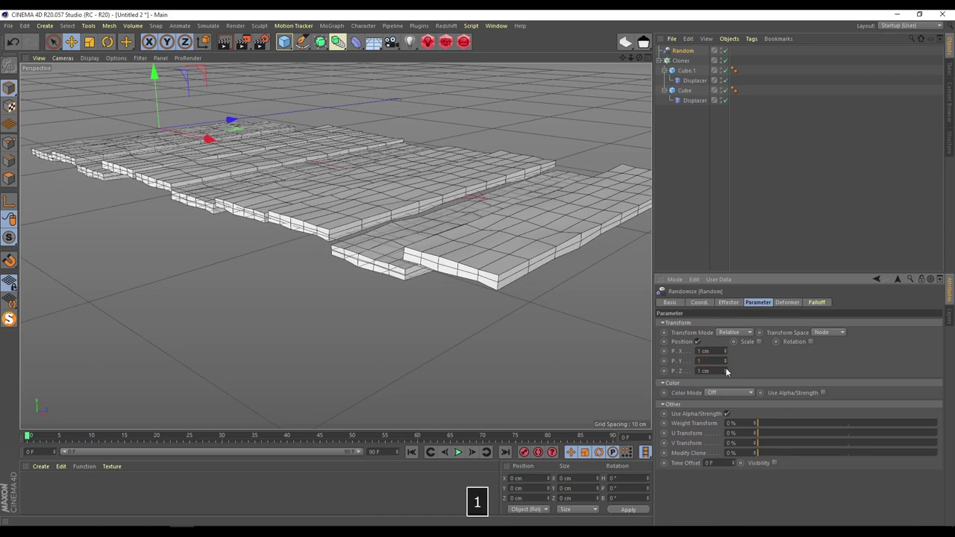
key("Return")
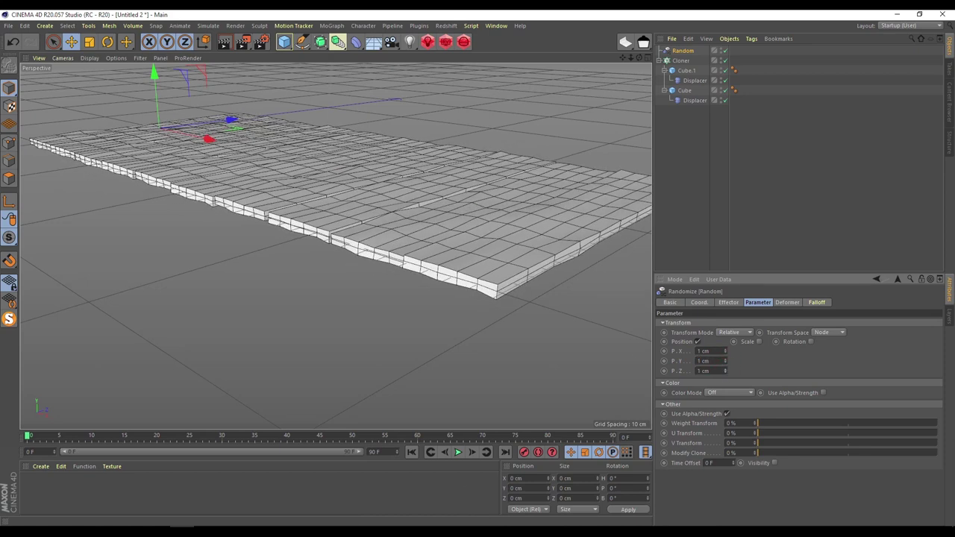
left_click_drag(724, 372, 725, 373)
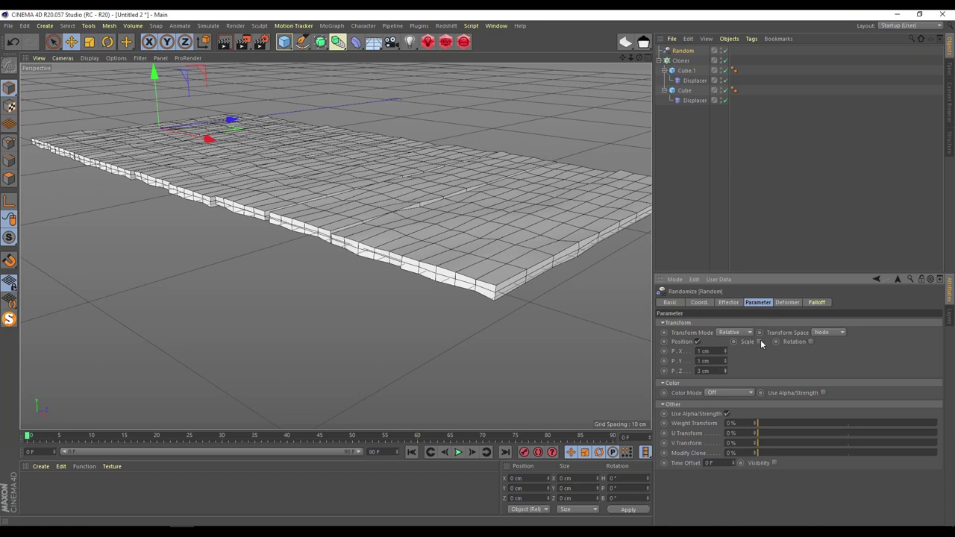
Step: Enable rotation variation on the Random effector, setting R.H and R.P to 1° and R.B to -1°
left_click(811, 341)
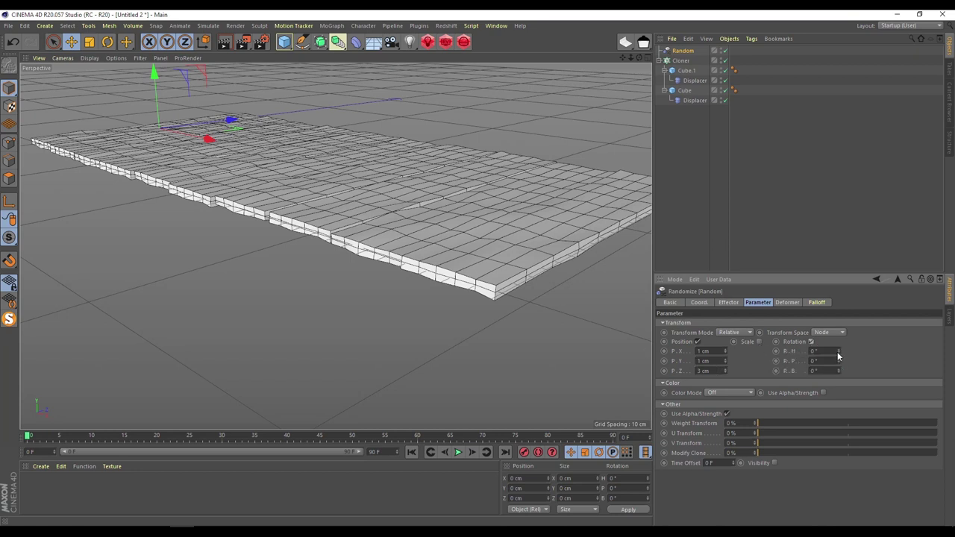
left_click(839, 363)
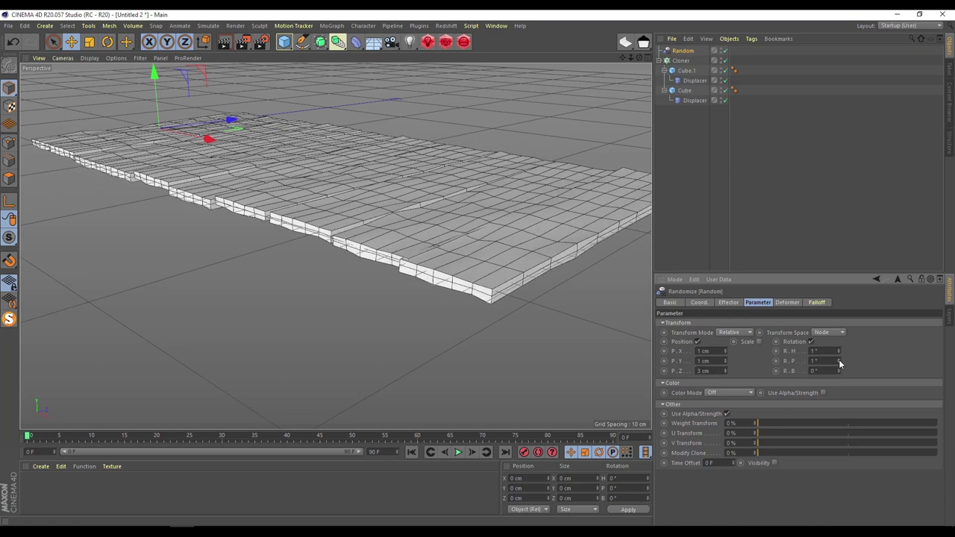
left_click(839, 373)
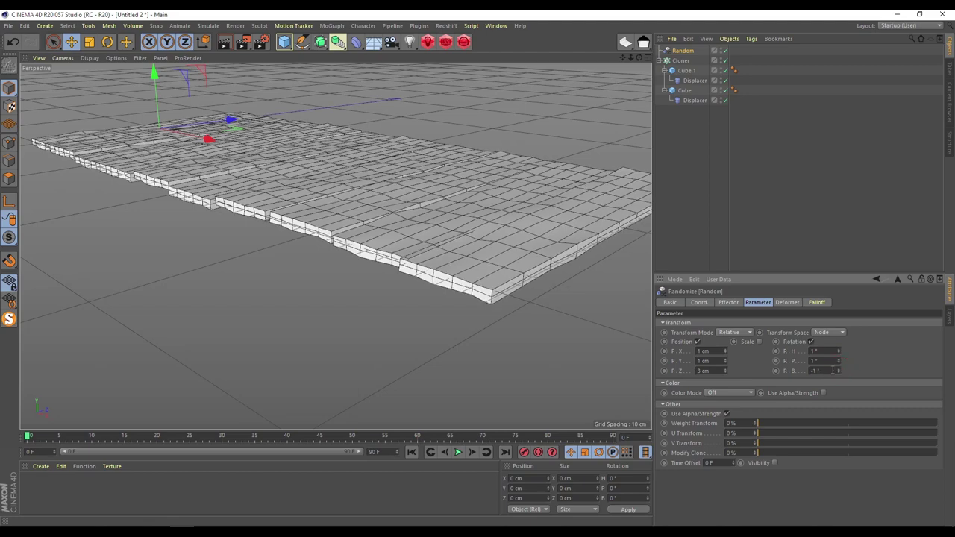
mouse_move(494, 217)
left_mouse_down("alt")
mouse_move(458, 266)
mouse_move(405, 198)
mouse_move(482, 212)
left_mouse_up("alt")
left_click_drag(622, 59, 562, 119)
scroll(316, 207, "down", 4)
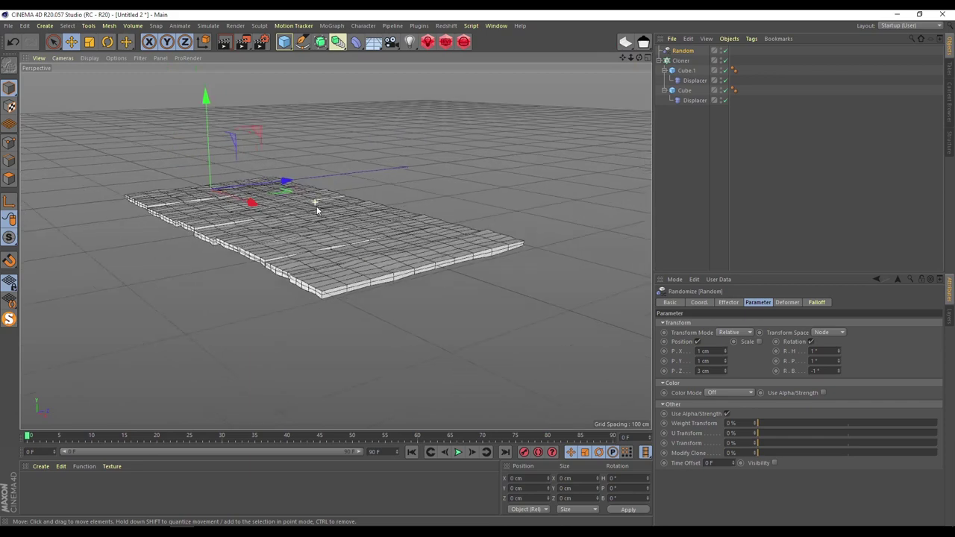
scroll(464, 232, "up", 7)
left_click_drag(465, 232, 425, 298, "alt")
Step: Open the Content Browser in its own window and go to the Wood folder of the RSC4DSV preset library
left_click(949, 104)
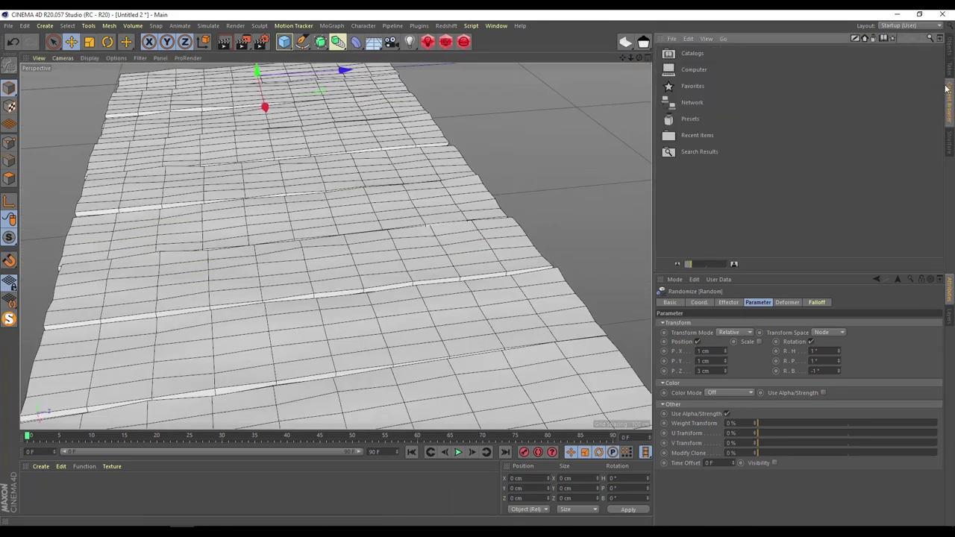
left_click(940, 38)
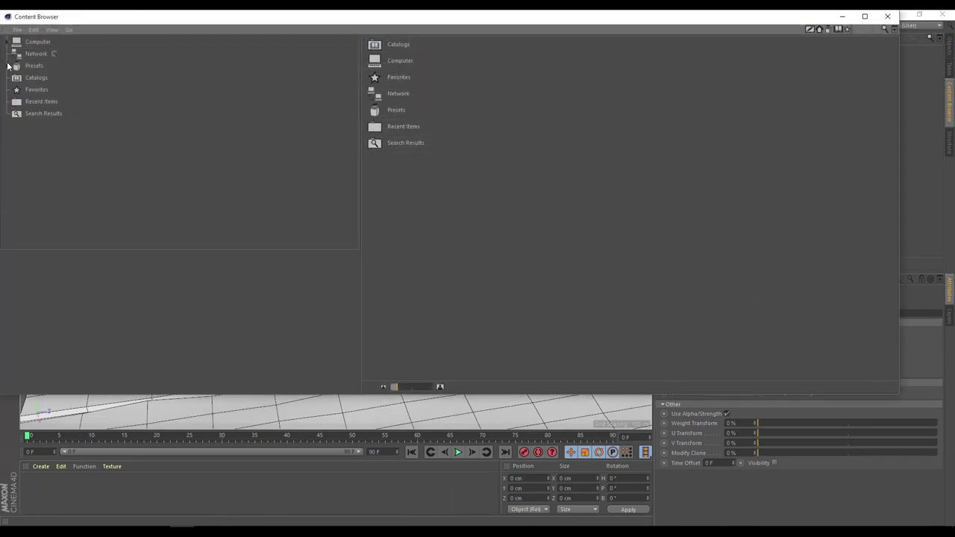
left_click(6, 66)
left_click(45, 151)
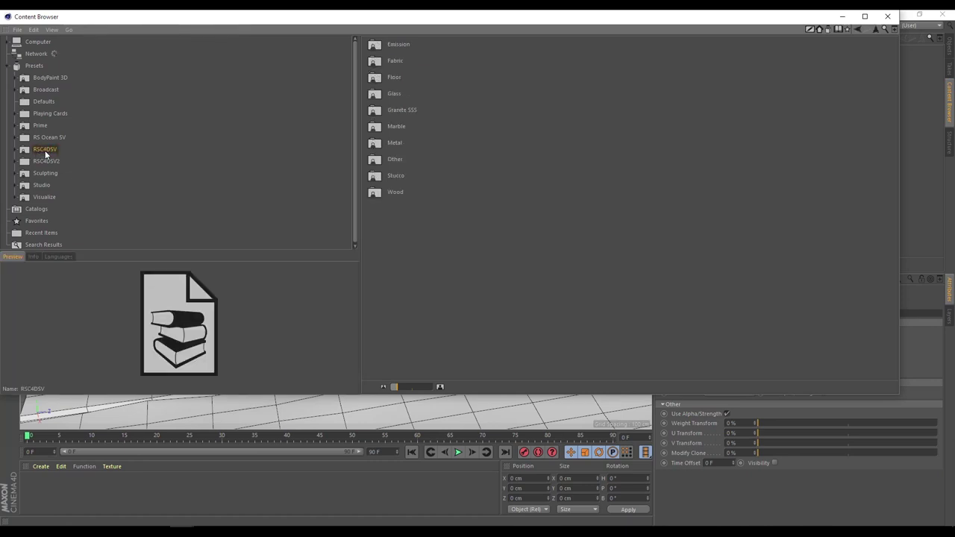
double_click(396, 192)
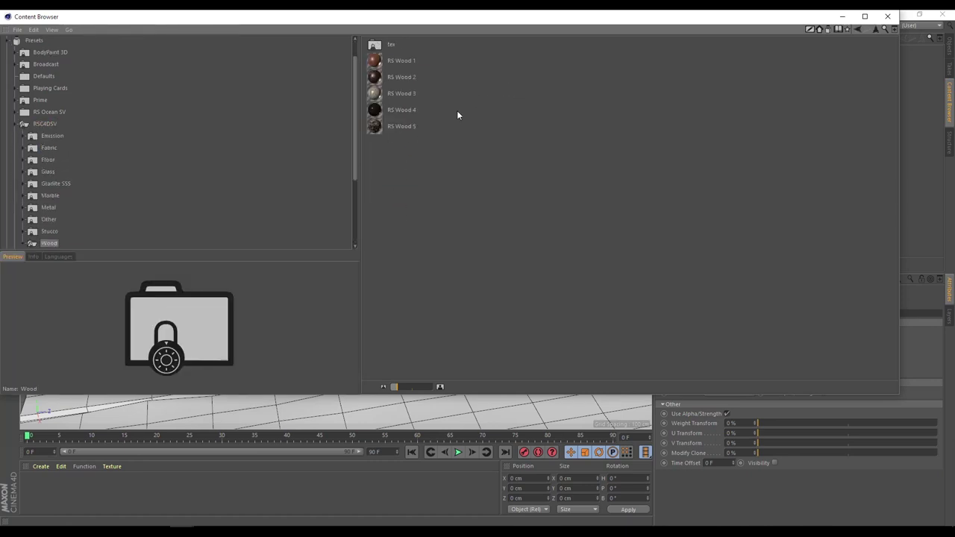
Step: Enlarge the preset thumbnails, load the RS Wood 5 material into the project and close the Content Browser window
left_click(395, 127)
left_click_drag(401, 386, 418, 386)
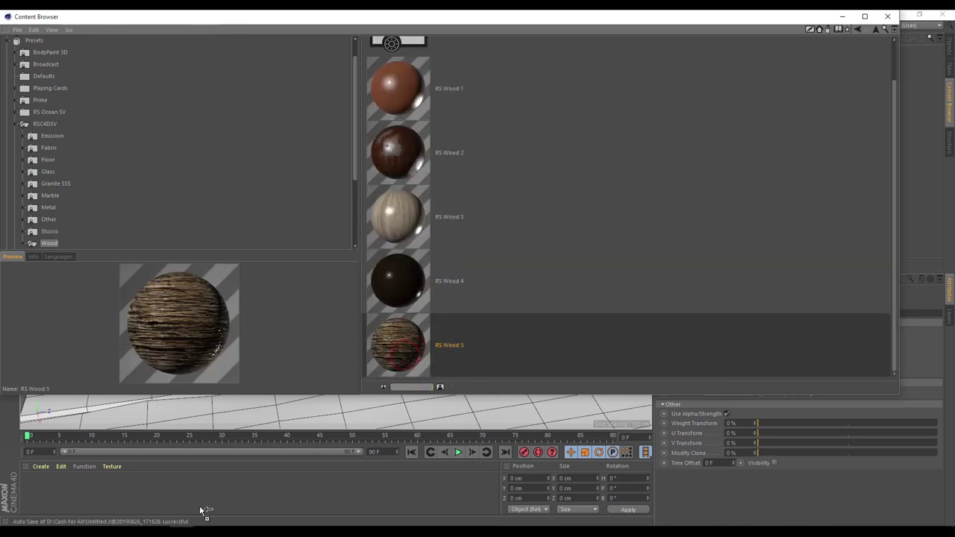
left_click_drag(202, 511, 100, 495)
left_click(838, 21)
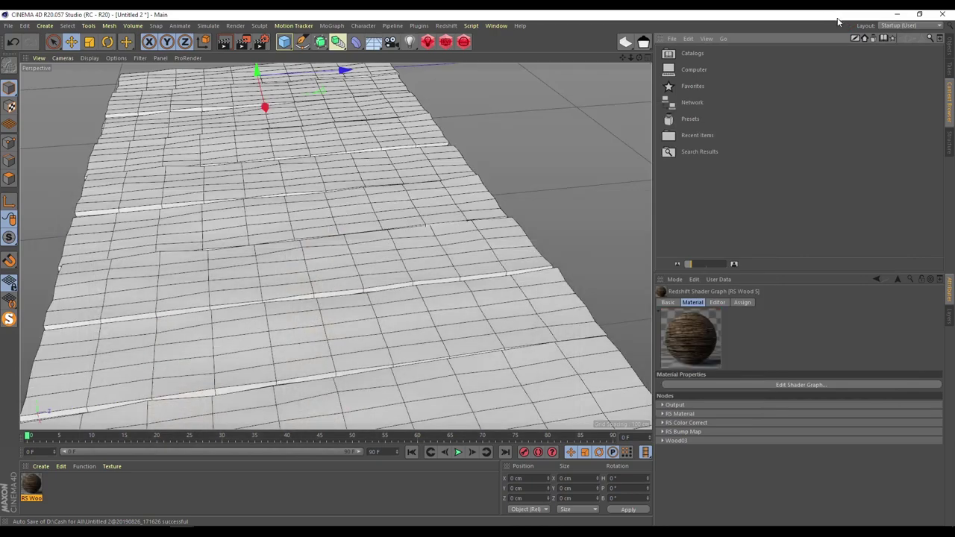
Step: Apply the RS Wood 5 material to the planks and move its texture tag onto the Cloner so it covers all of them
mouse_move(32, 485)
left_mouse_down()
mouse_move(217, 227)
mouse_move(680, 34)
mouse_move(312, 168)
left_mouse_up()
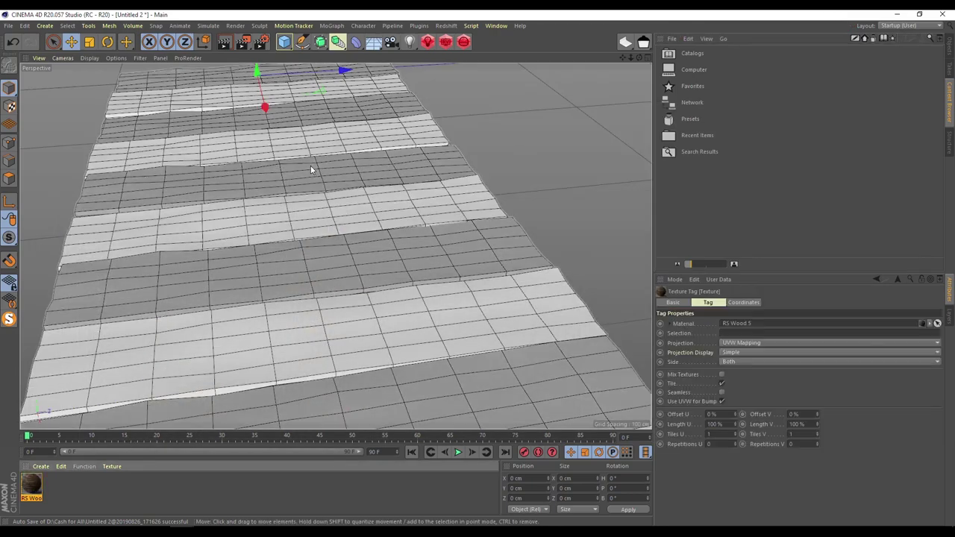
scroll(306, 229, "down", 5)
left_click(949, 47)
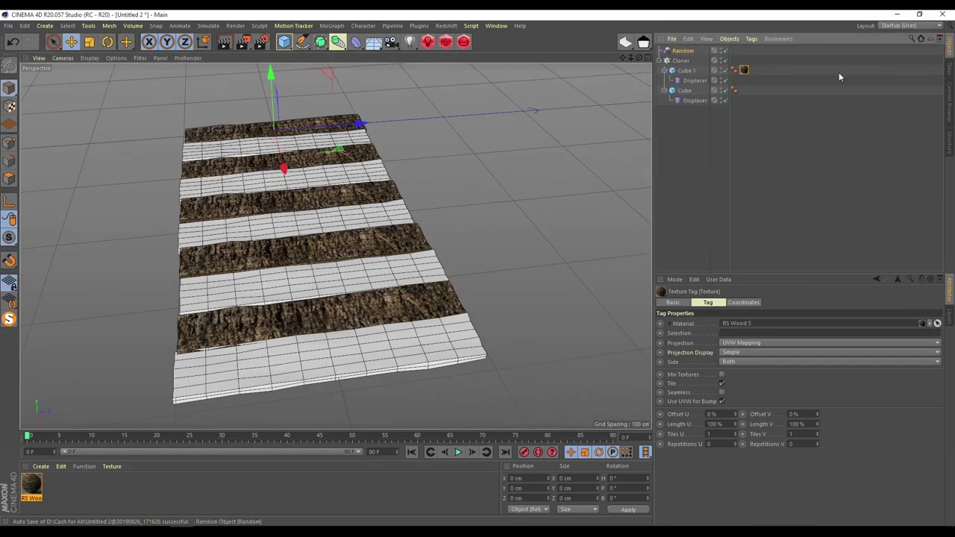
left_click_drag(744, 69, 734, 50)
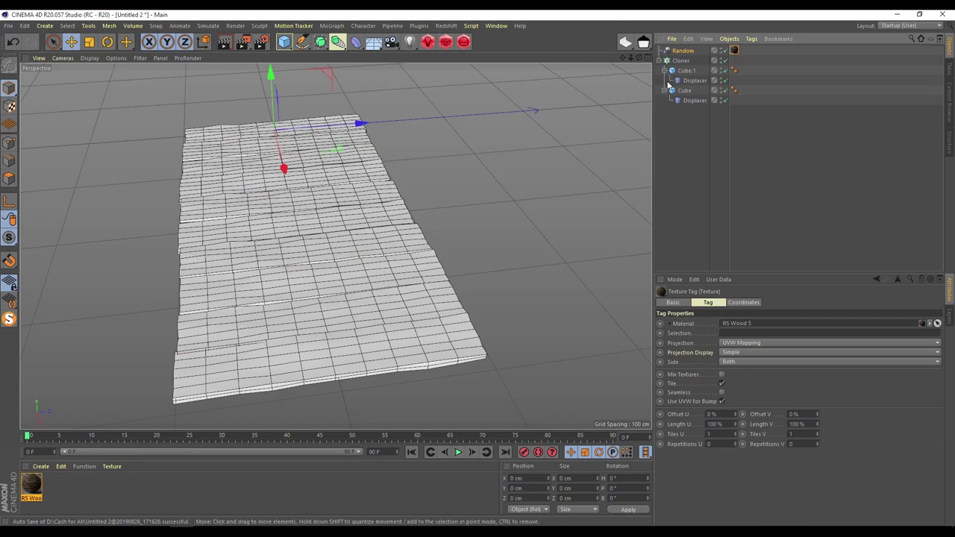
left_click_drag(734, 53, 734, 62)
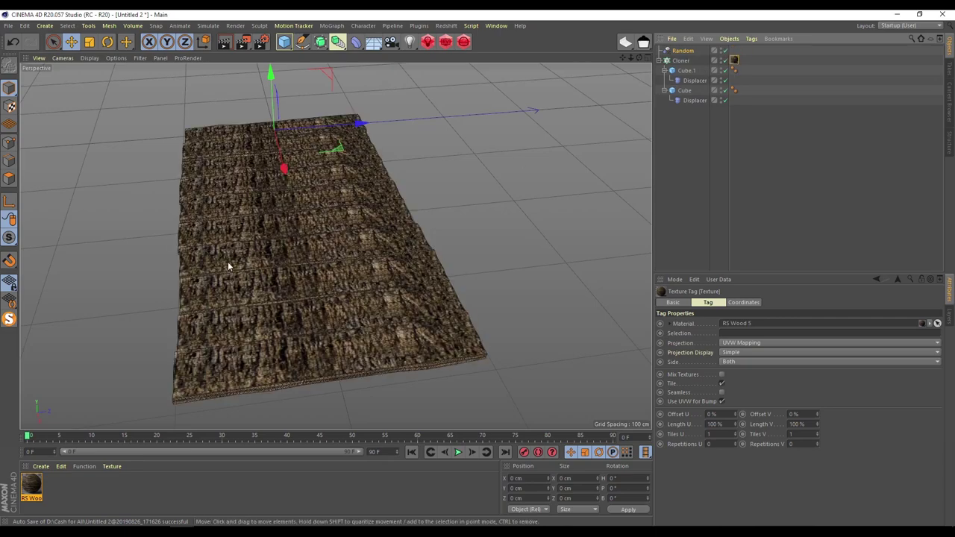
scroll(216, 271, "up", 6)
left_click_drag(138, 324, 169, 318, "alt")
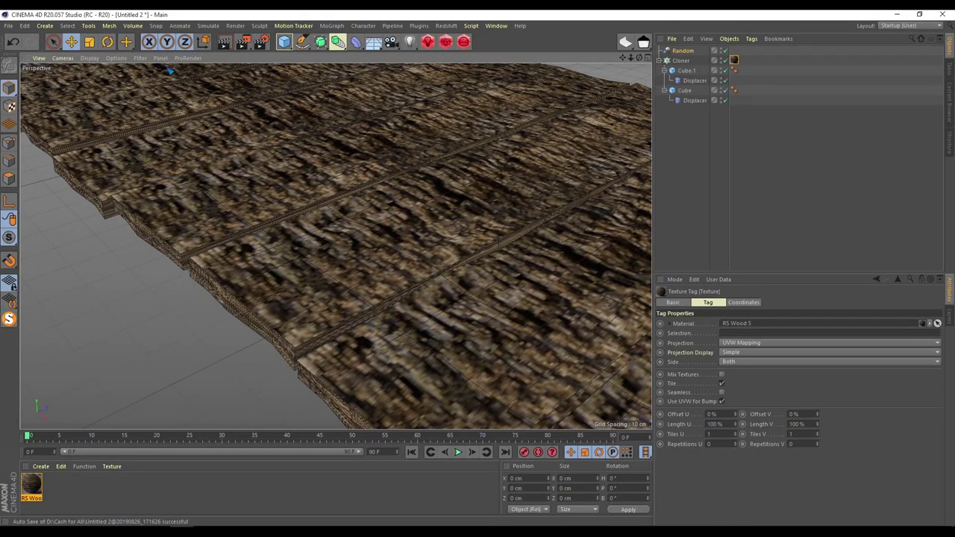
Step: Switch to the browser, open YouTube under the Cinema 4D Tutorials SV account and go to its channel page
key("alt+Tab")
left_click(132, 16)
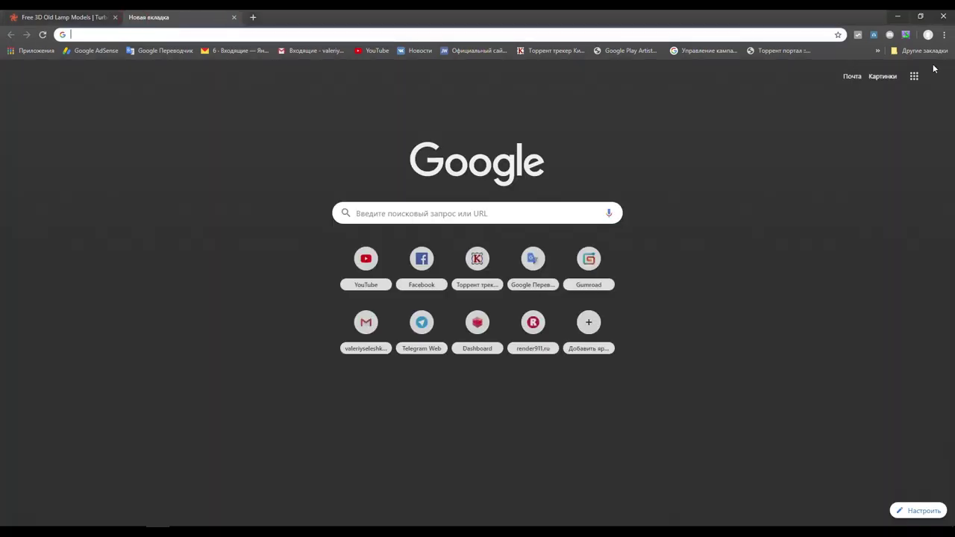
left_click(373, 51)
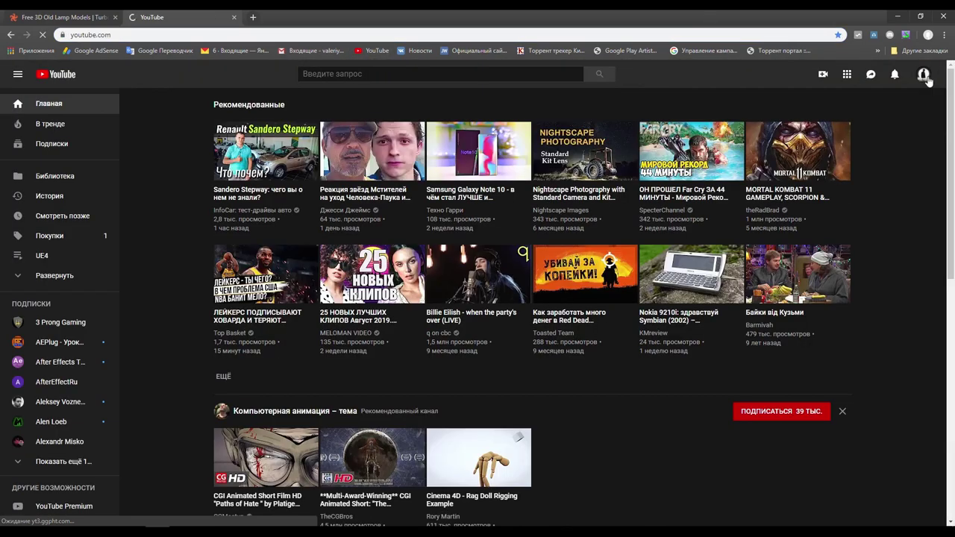
left_click(926, 74)
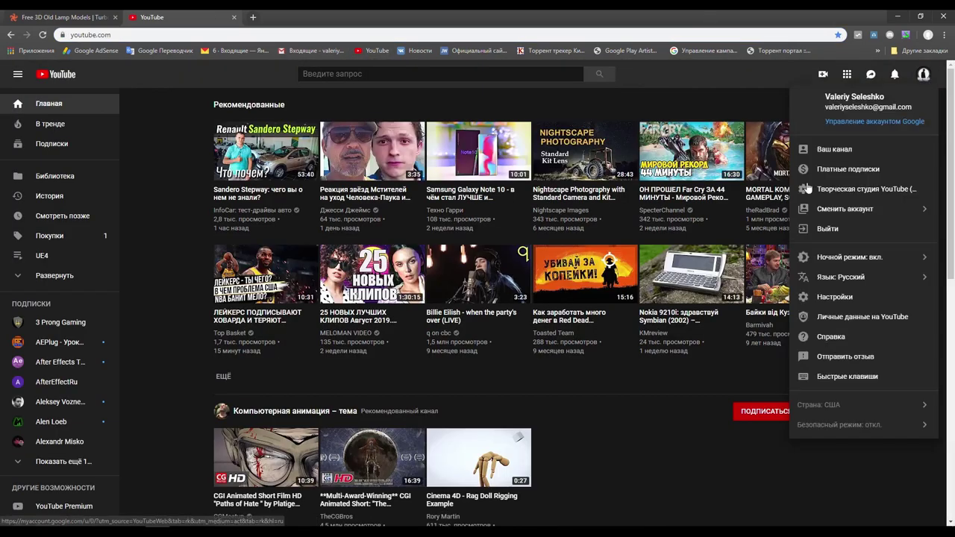
left_click(846, 213)
left_click(859, 192)
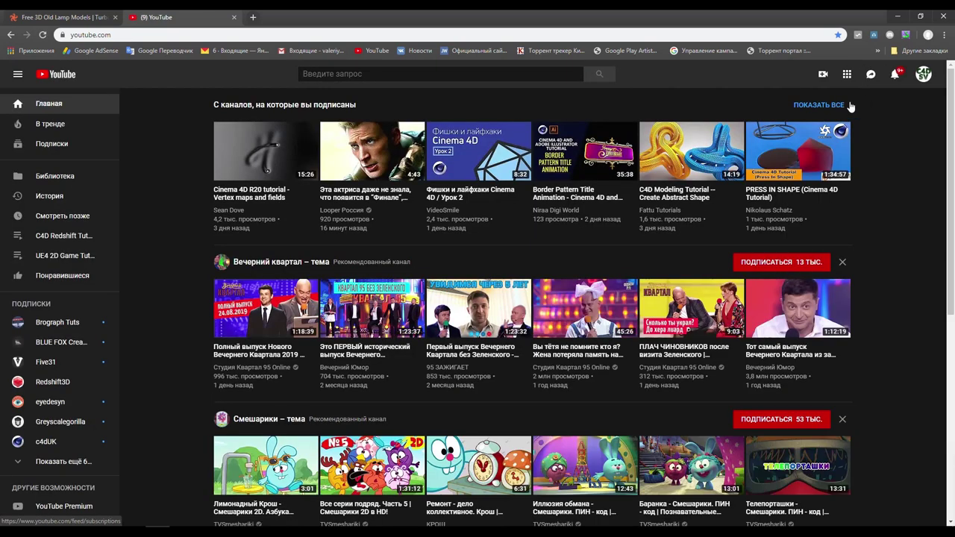
left_click(924, 74)
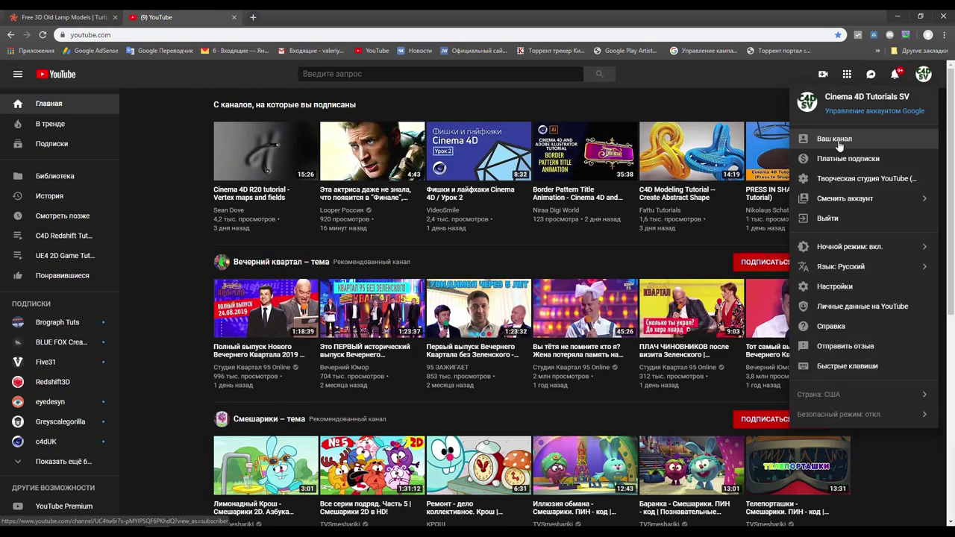
left_click(838, 140)
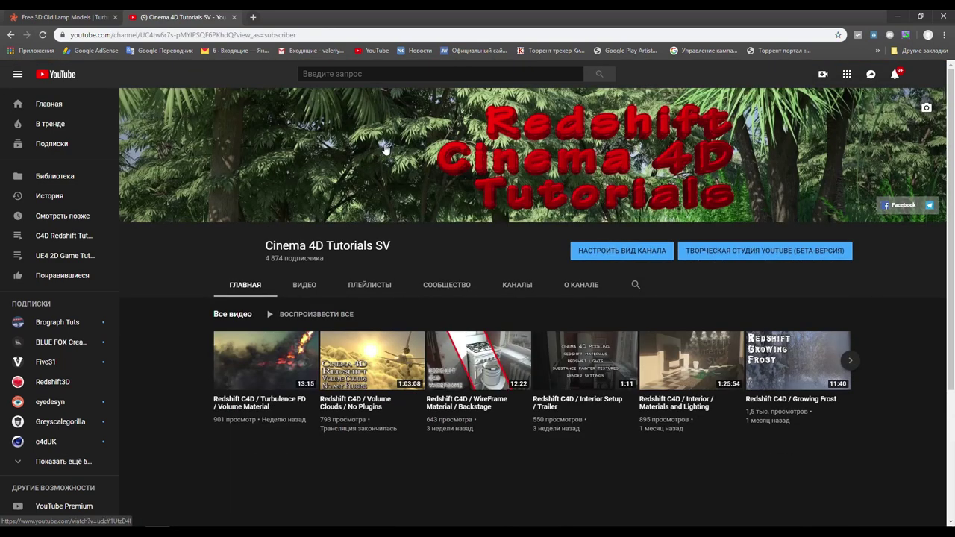
Step: Find and open the "Redshift / C4D / Materials" video among the channel's videos and expand its description
left_click(293, 288)
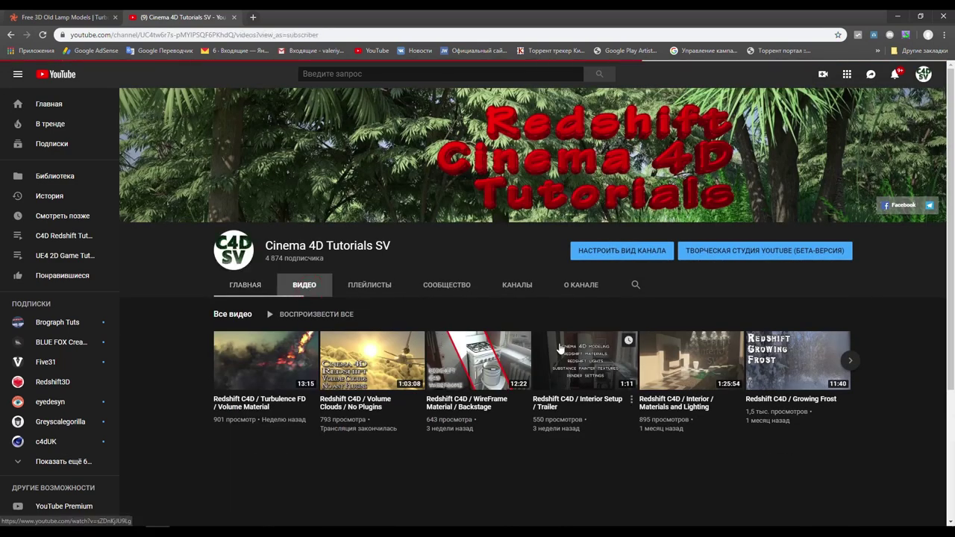
scroll(463, 369, "down", 8)
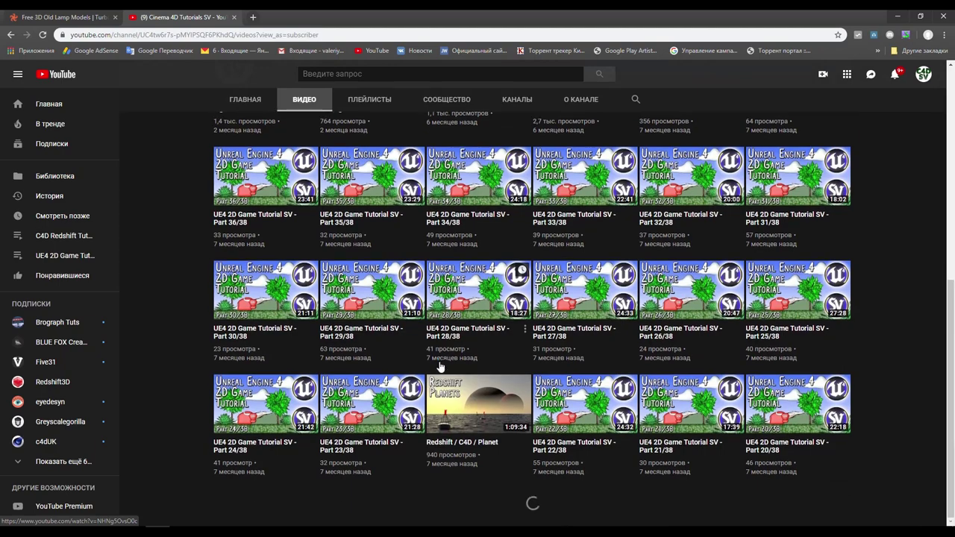
scroll(567, 357, "down", 10)
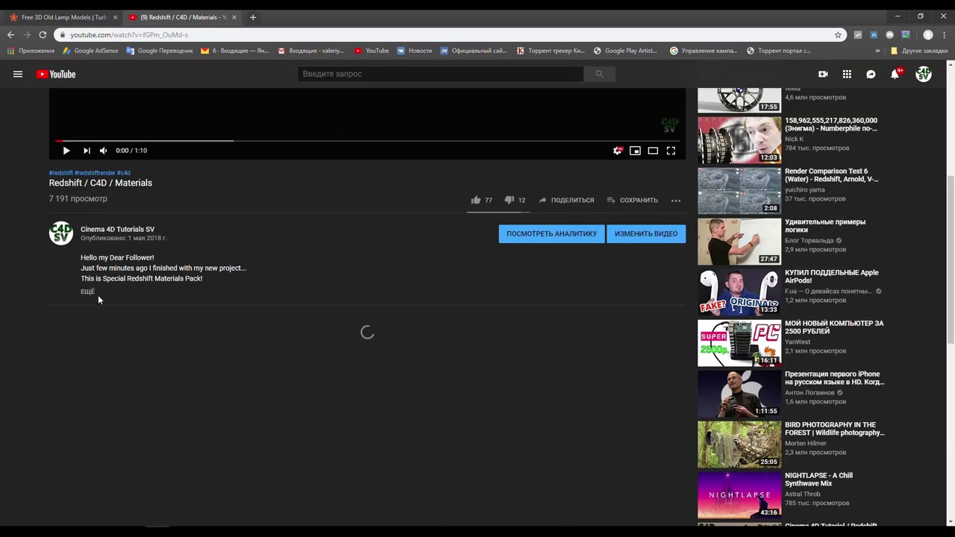
left_click(88, 292)
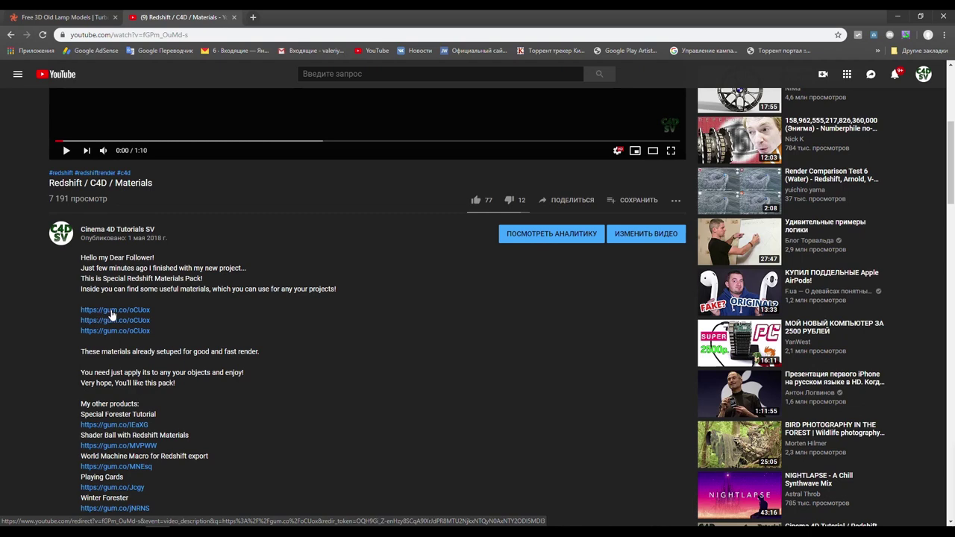
Step: Preview the material samples at 0:09 in the video, return to the channel's video list and switch back to Cinema 4D
scroll(119, 326, "up", 4)
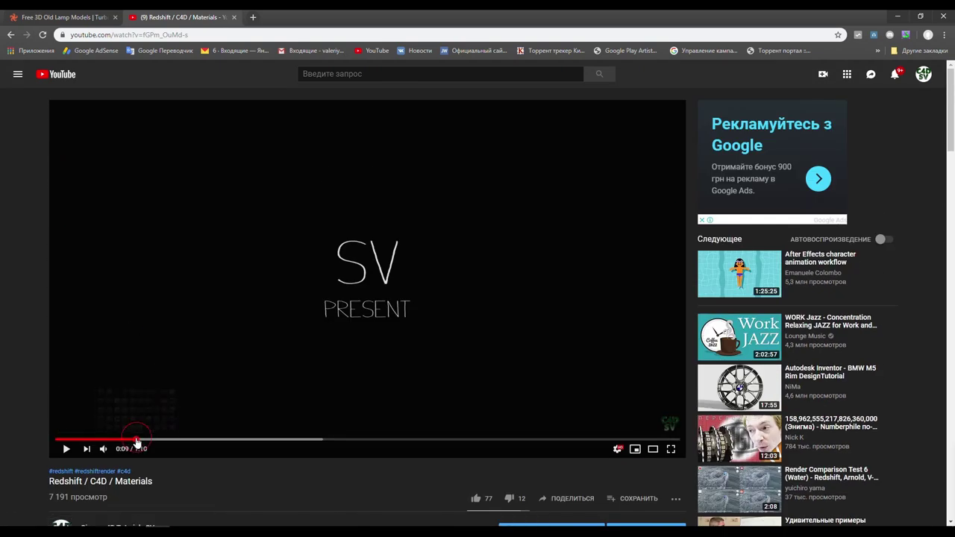
left_click(136, 440)
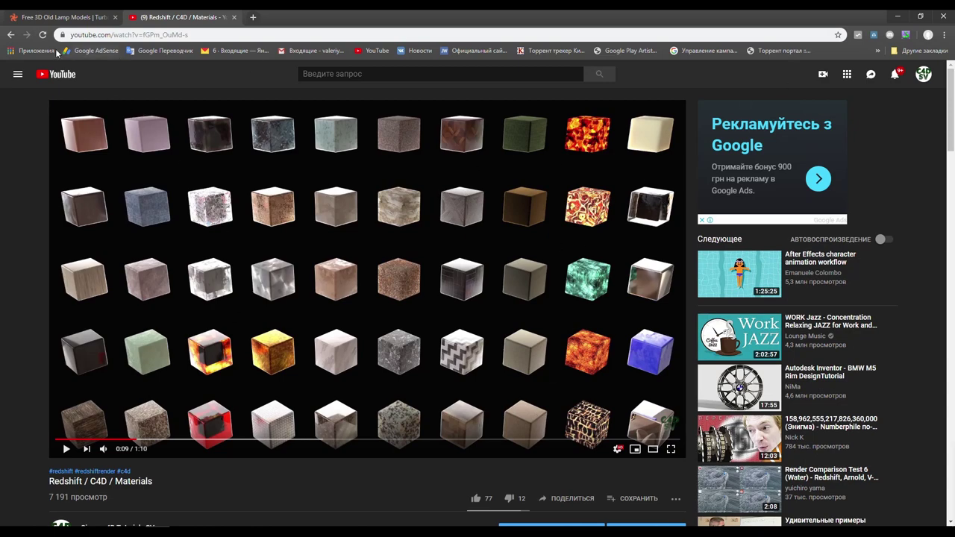
left_click(11, 35)
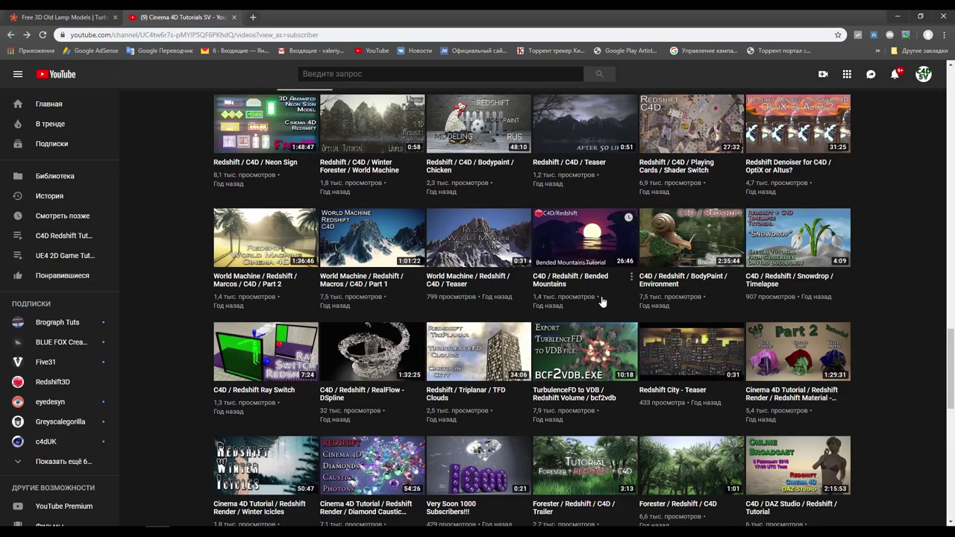
left_click(897, 17)
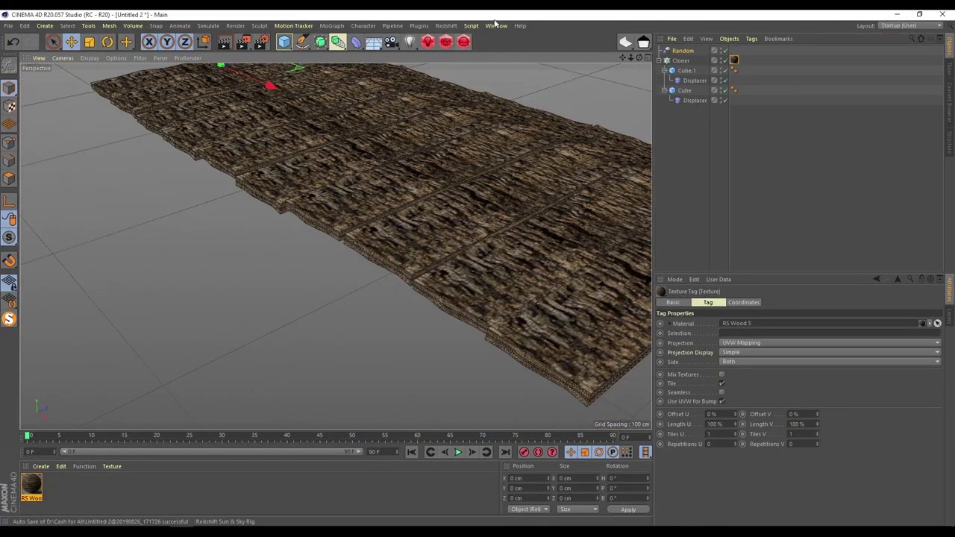
Step: Switch to the Lake.c4d project and select the Cloner that holds the pier's support posts
left_click(496, 25)
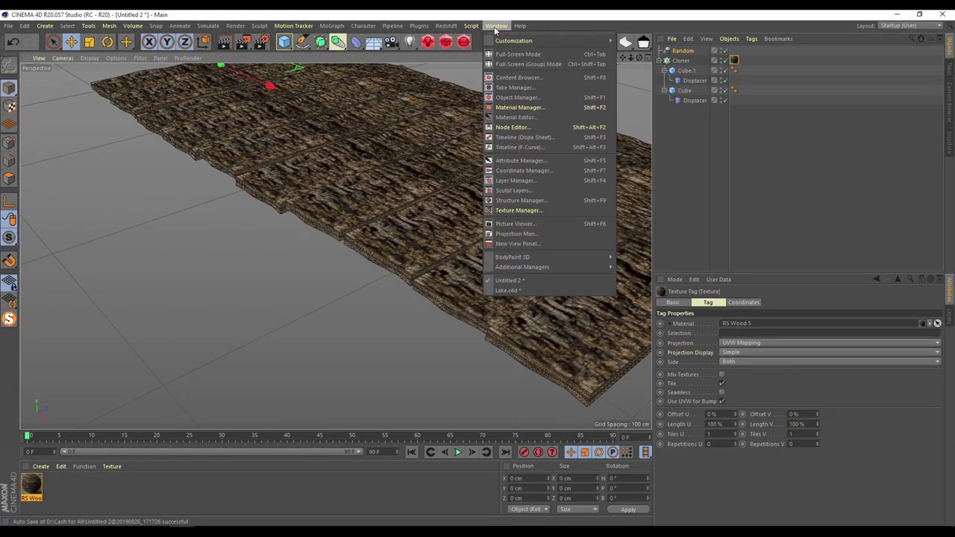
left_click(501, 290)
scroll(534, 180, "down", 4)
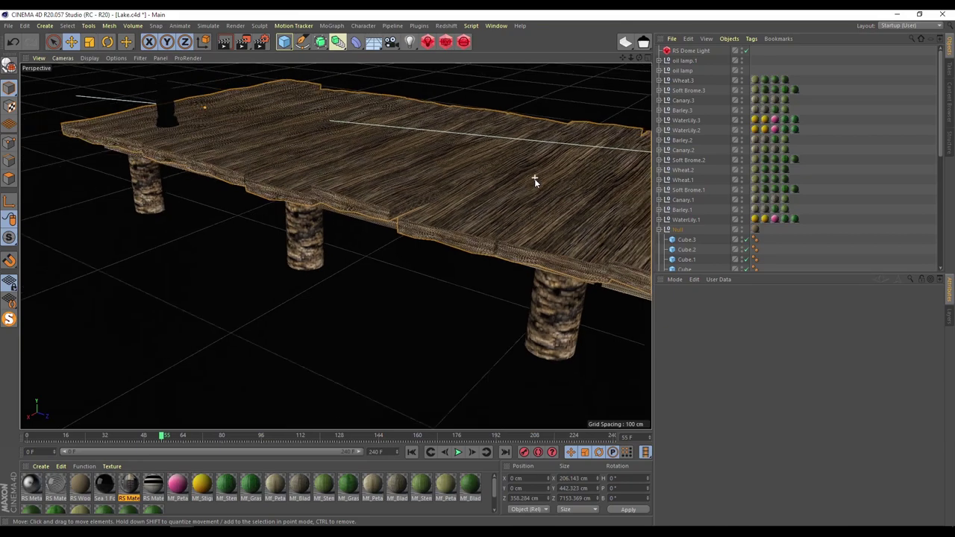
scroll(535, 180, "down", 3)
scroll(532, 215, "up", 5)
left_click(557, 215)
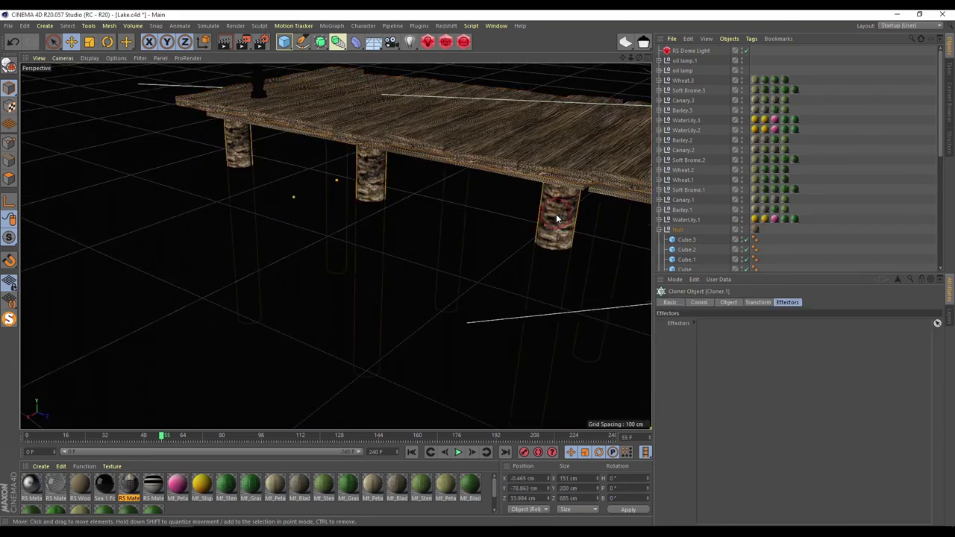
Step: Inspect the pier, its posts and the surrounding plants from several sides, and collapse the pier's Null group
left_click_drag(623, 58, 508, 211)
scroll(508, 211, "down", 5)
scroll(242, 239, "up", 4)
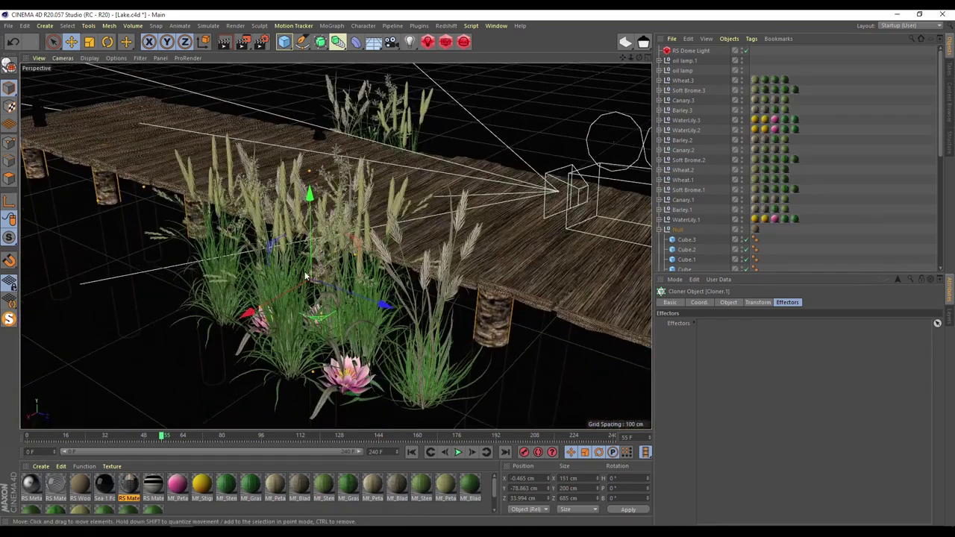
left_click_drag(361, 343, 440, 194, "alt")
left_click_drag(624, 58, 634, 276)
scroll(408, 293, "up", 4)
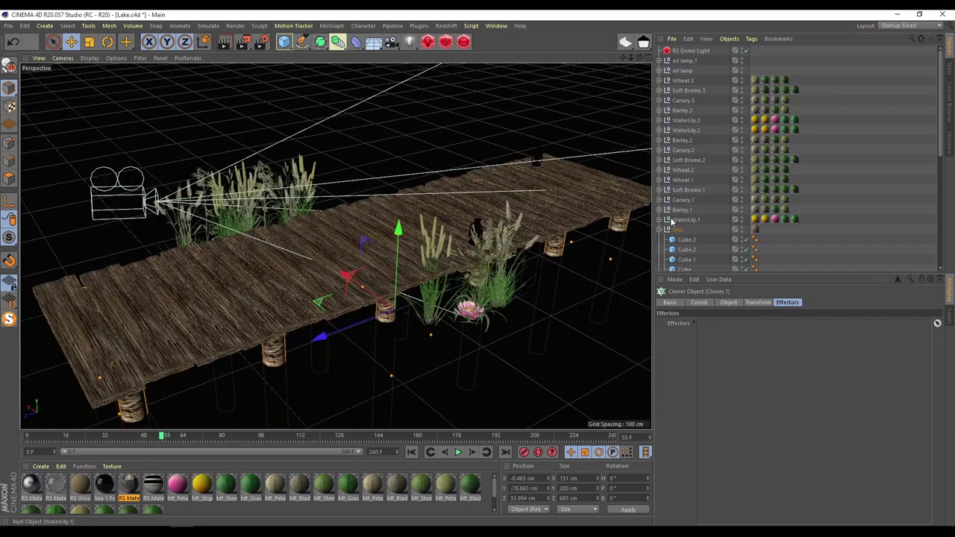
left_click(659, 231)
scroll(687, 229, "down", 3)
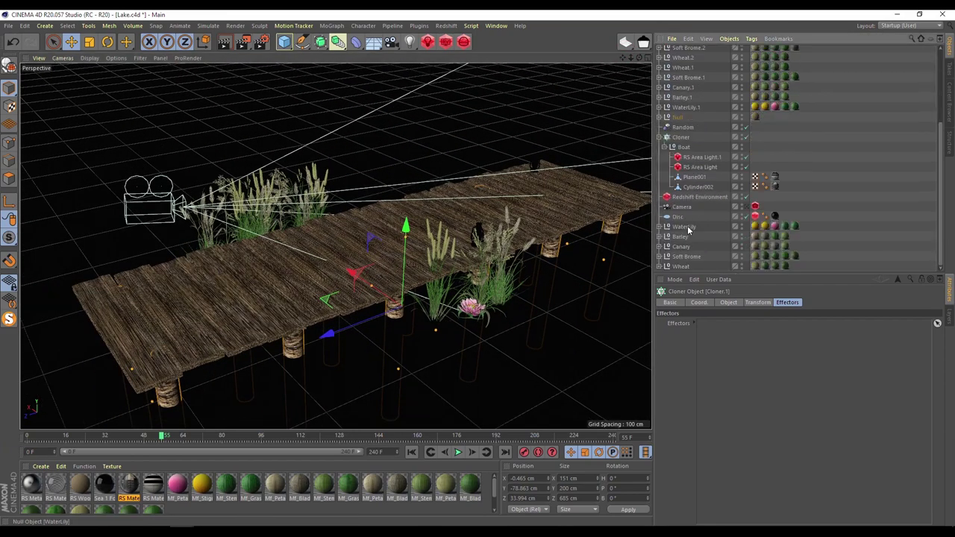
Step: Switch to the browser and open the "Redshift / C4D / Moon and Sun / Material" video from the channel's video list
left_click(158, 533)
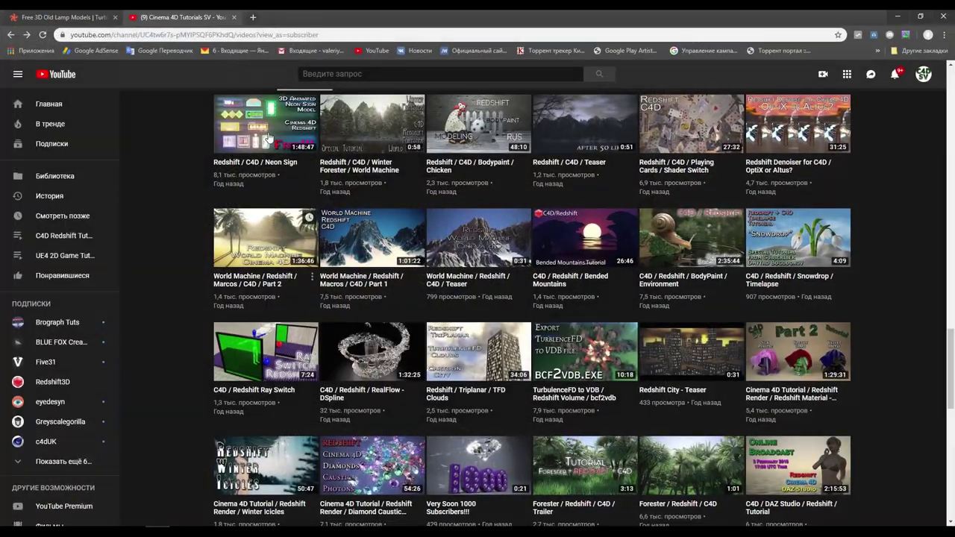
scroll(508, 333, "up", 4)
scroll(510, 329, "up", 1)
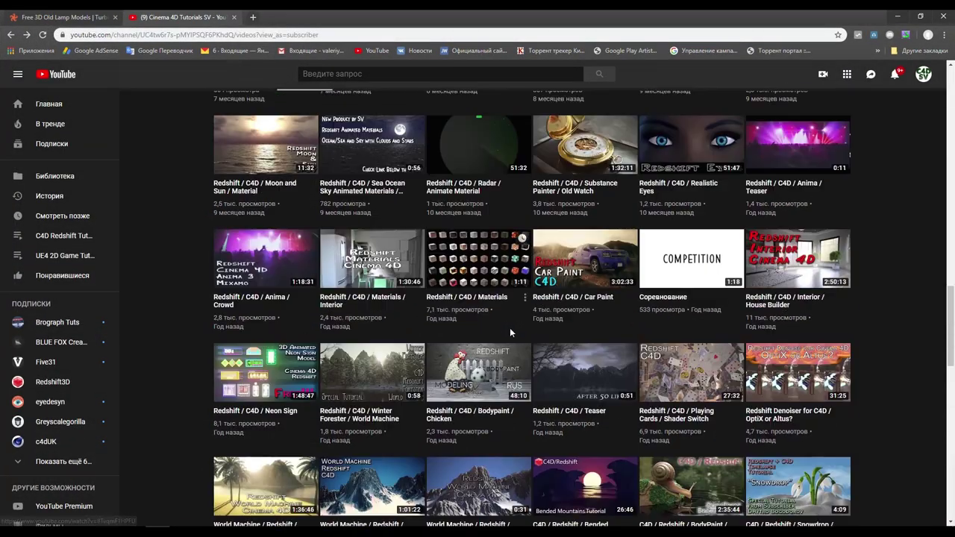
scroll(527, 388, "up", 2)
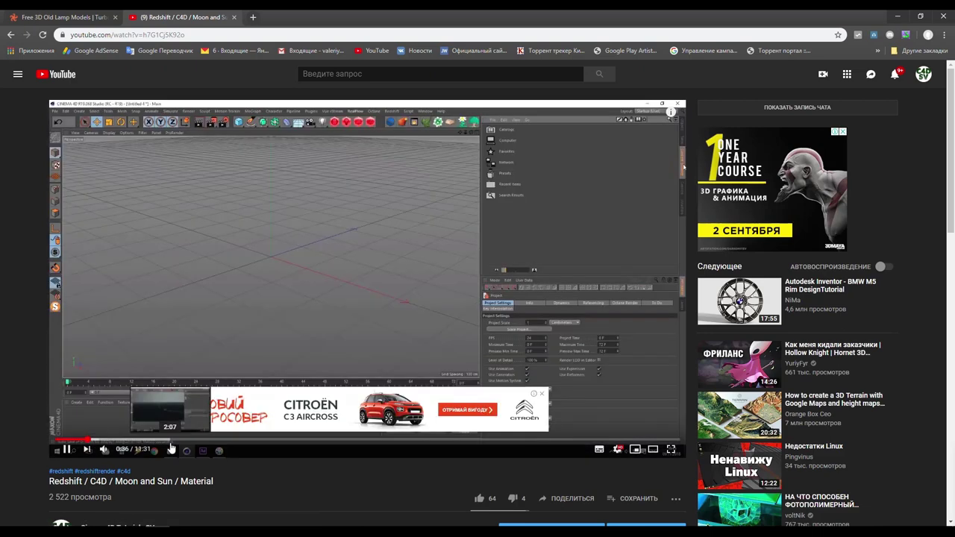
Step: Preview the ocean render at 3:50 in the video, pause it there and return to Cinema 4D
left_click(264, 442)
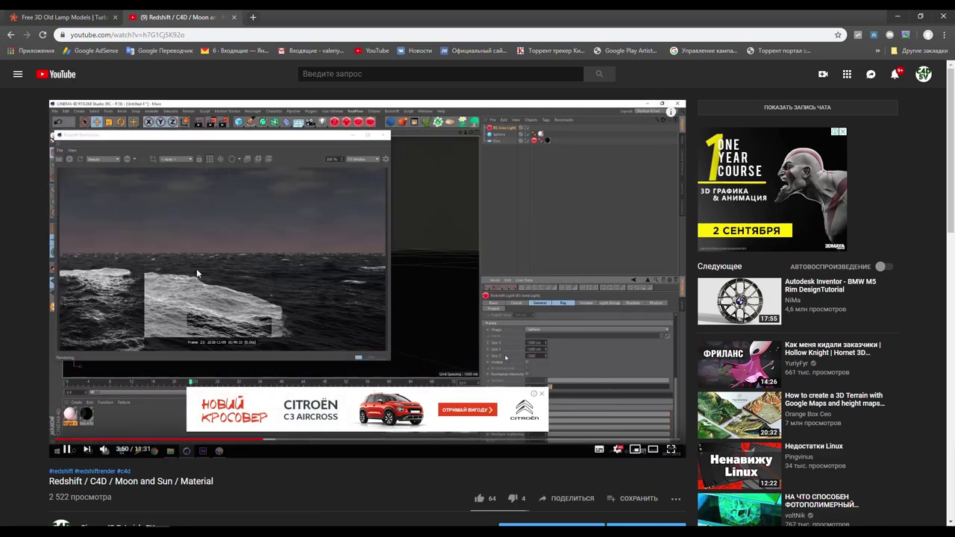
left_click(255, 288)
left_click(254, 291)
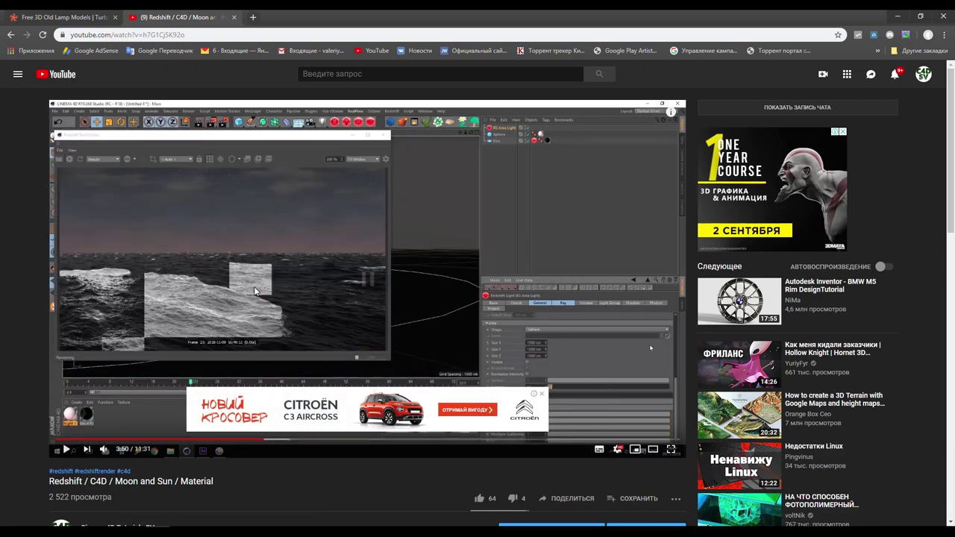
left_click(897, 15)
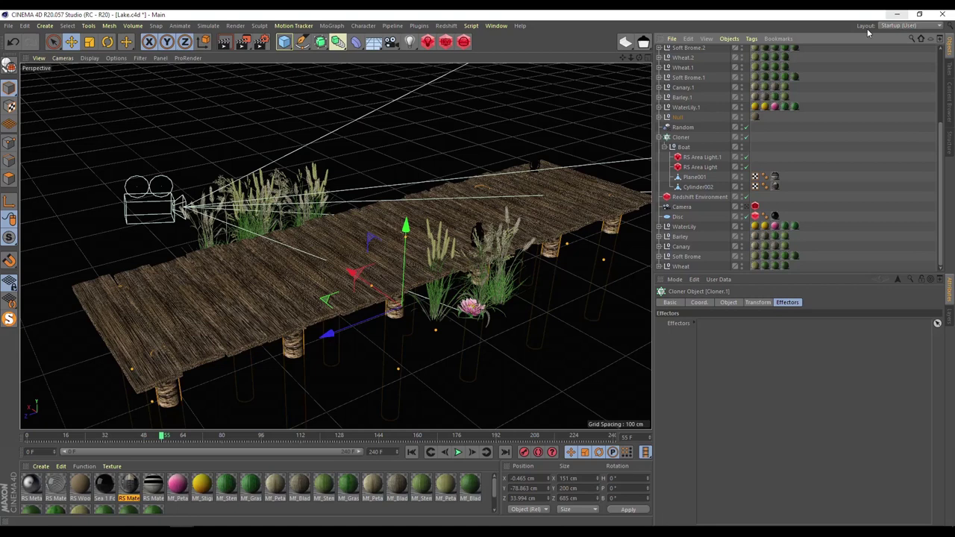
Step: Show the Disc's Sea 1 Force texture tag and render the scene through the Camera in the Redshift RenderView, keeping the camera view visible
left_click(676, 217)
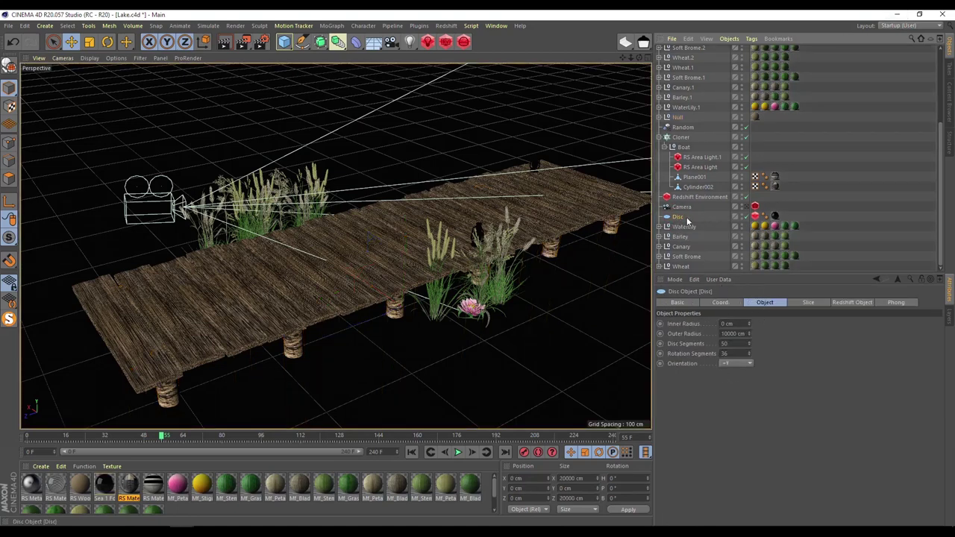
left_click(775, 216)
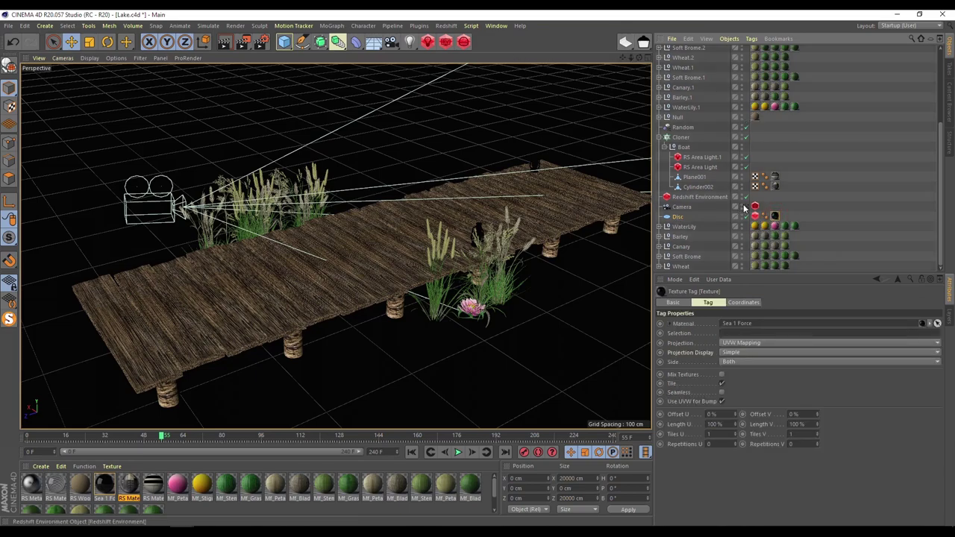
left_click(755, 207)
left_click(446, 41)
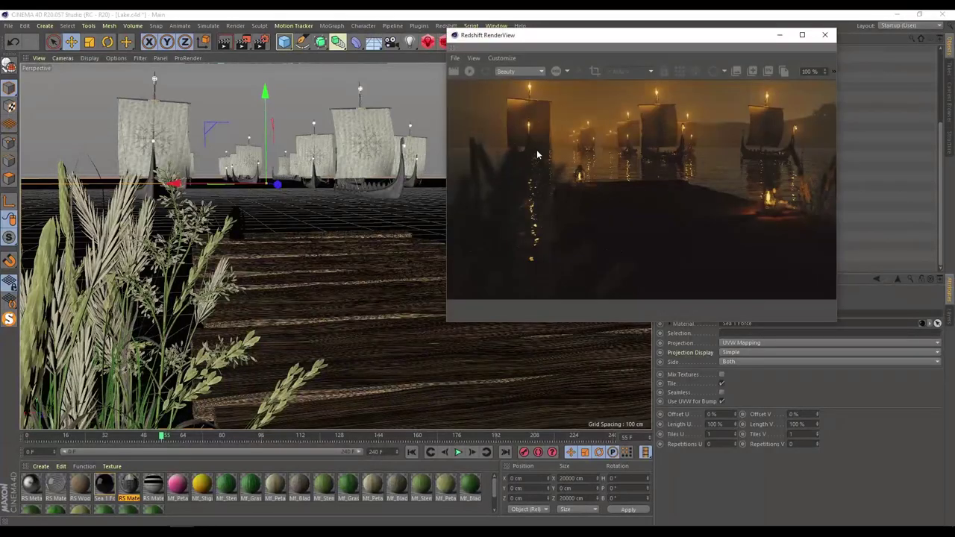
left_click_drag(670, 52, 352, 84)
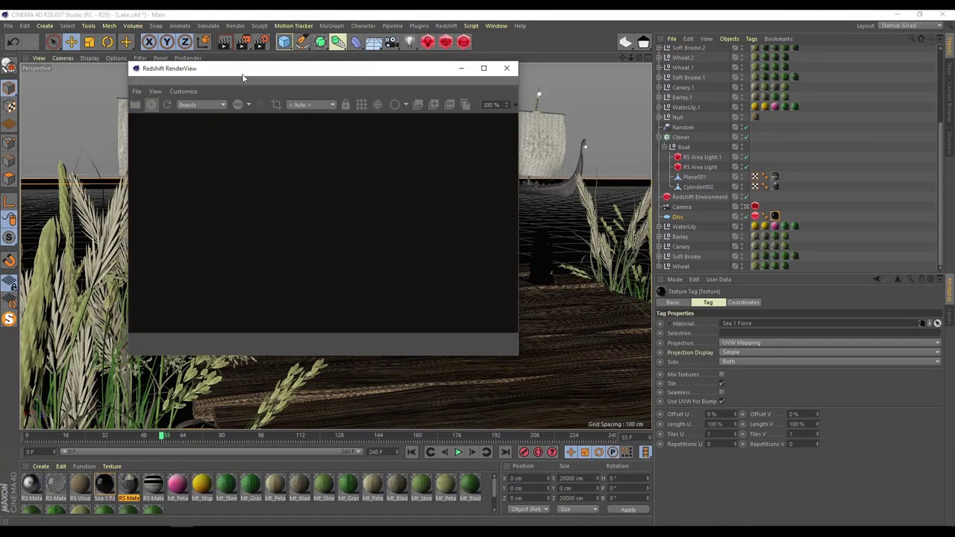
left_click_drag(242, 75, 268, 74)
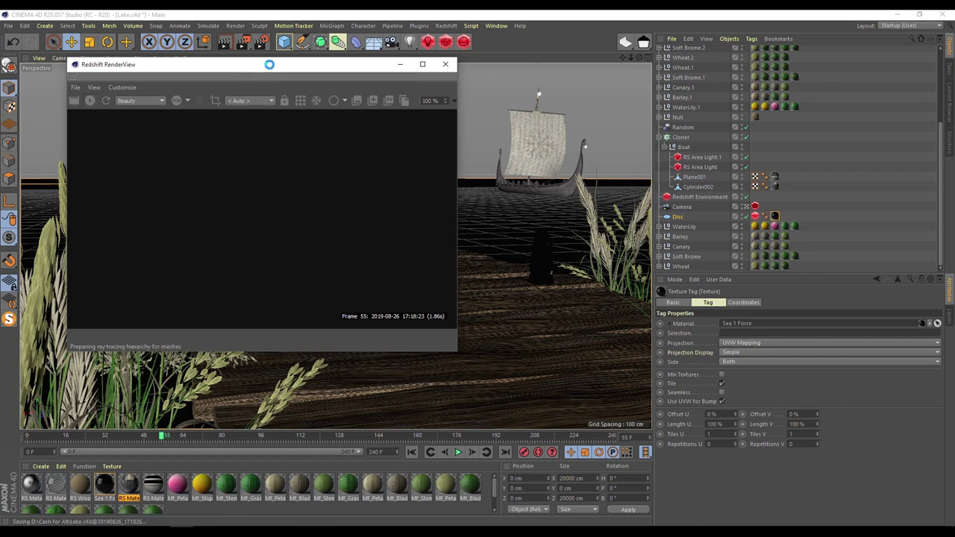
left_click_drag(287, 70, 249, 80)
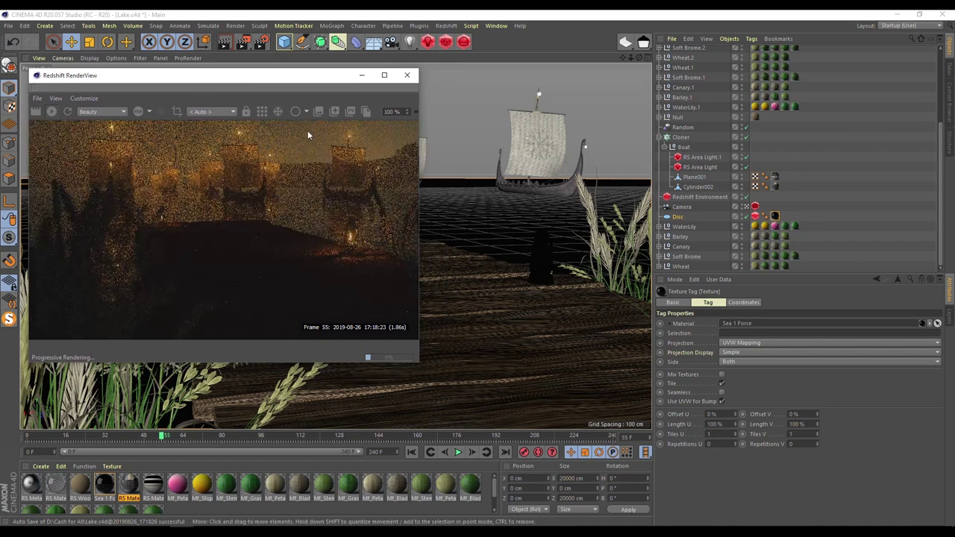
Step: Open the Content Browser in its own window and go to the Sea folder of the RS Ocean SV presets
left_click(949, 110)
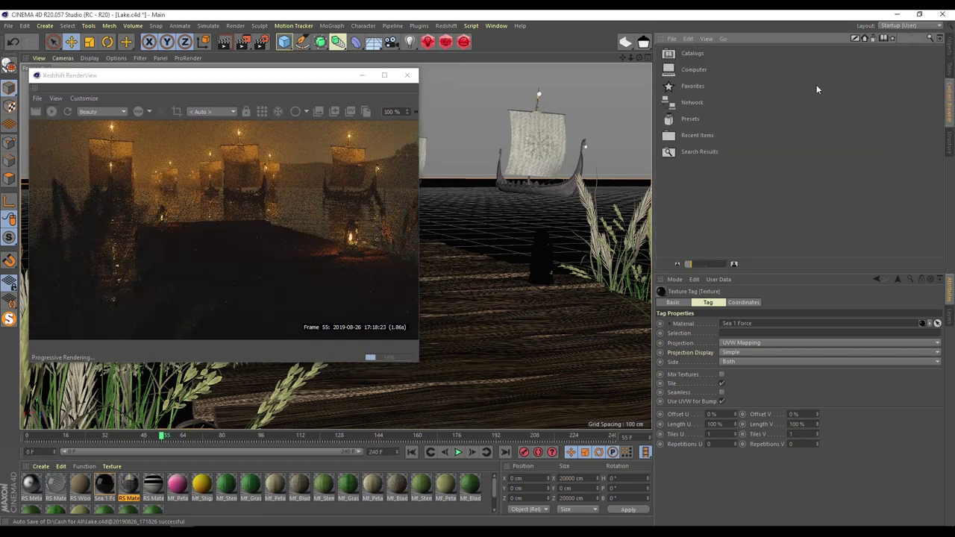
left_click(941, 39)
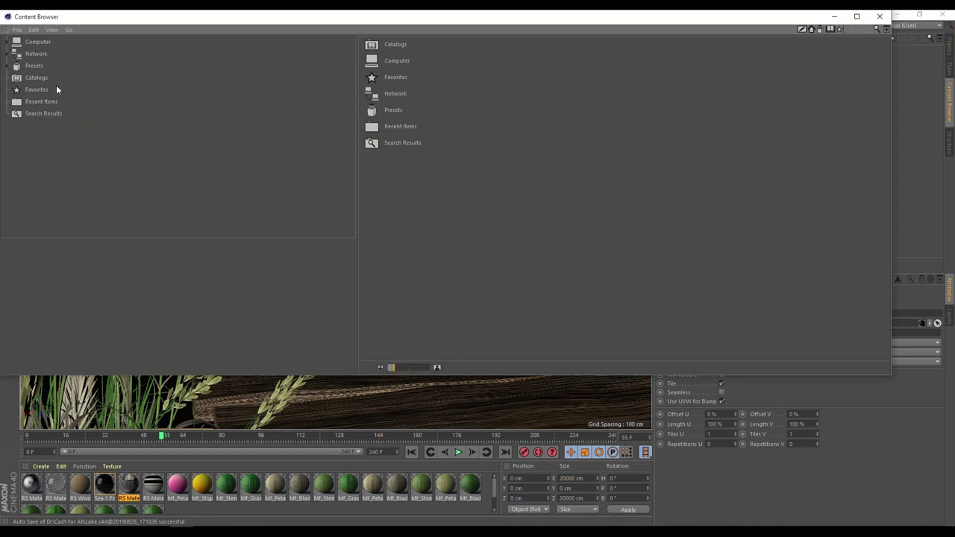
double_click(34, 66)
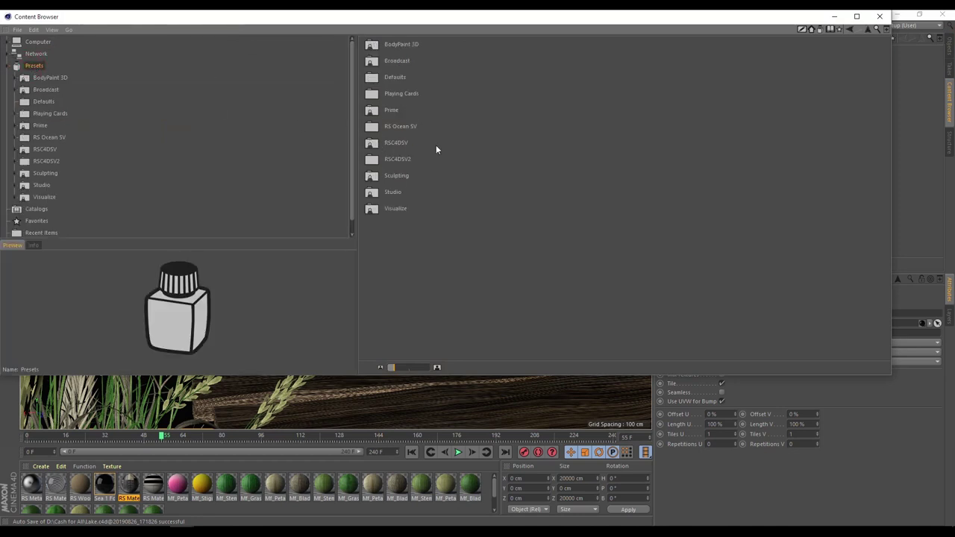
left_click(385, 127)
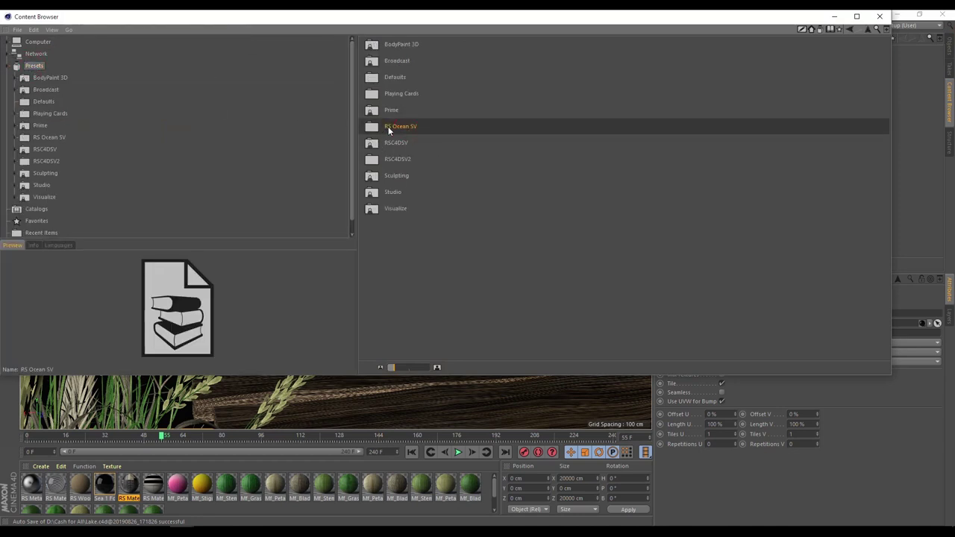
double_click(392, 128)
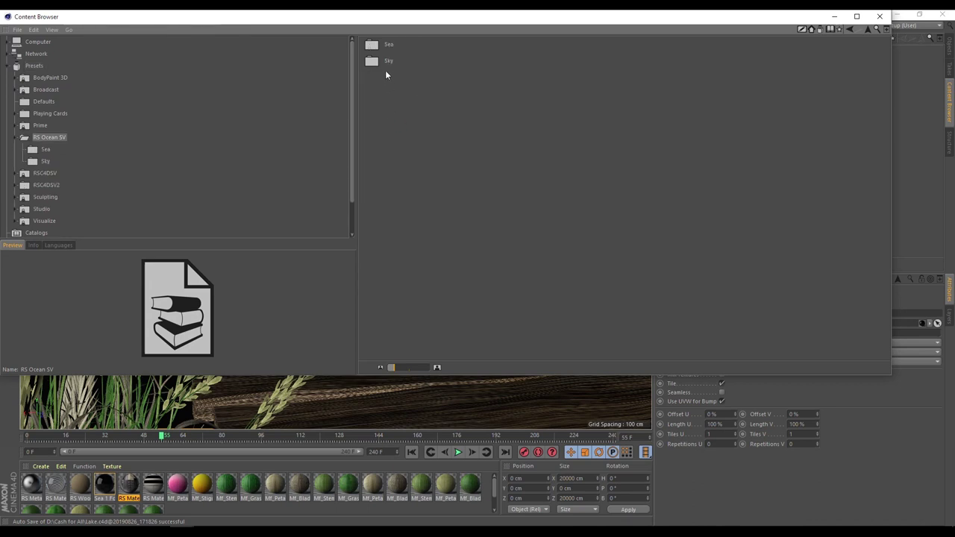
double_click(388, 46)
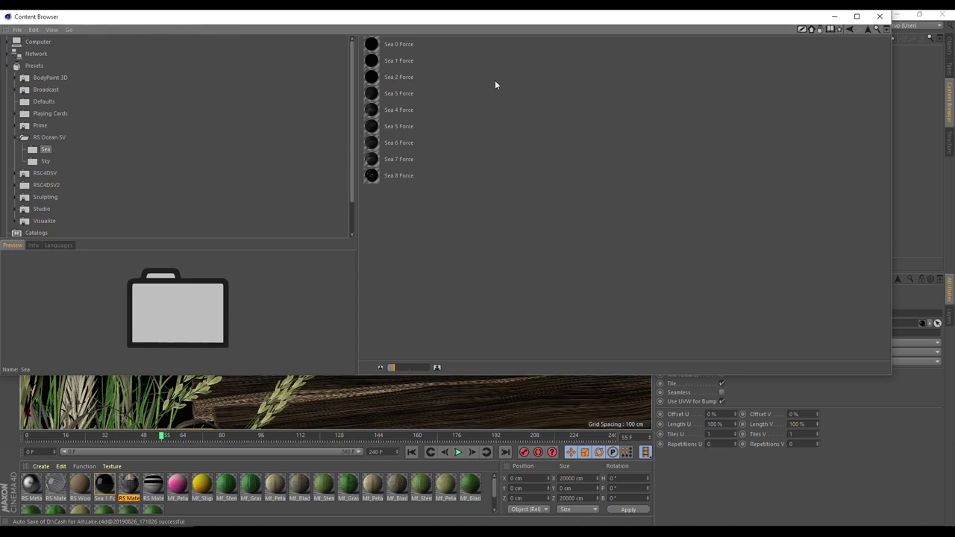
Step: Load the Sea 0 Force and Sea 3 Force presets into the project's materials and return to the object list
double_click(394, 46)
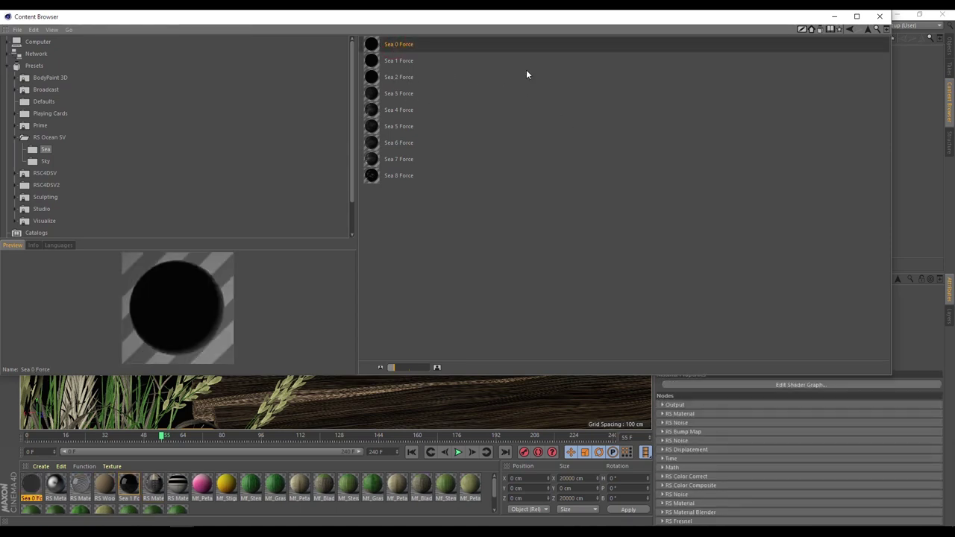
double_click(392, 93)
left_click(876, 17)
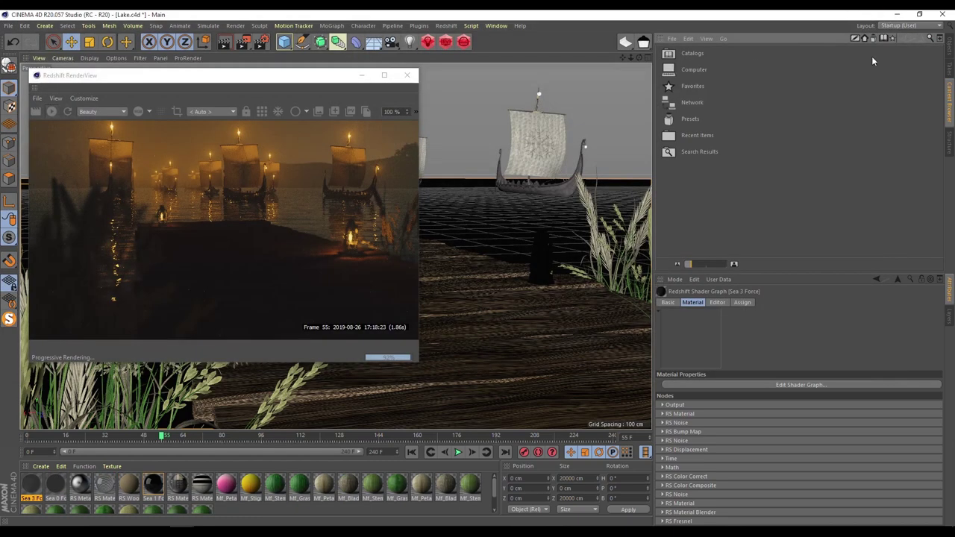
left_click(948, 48)
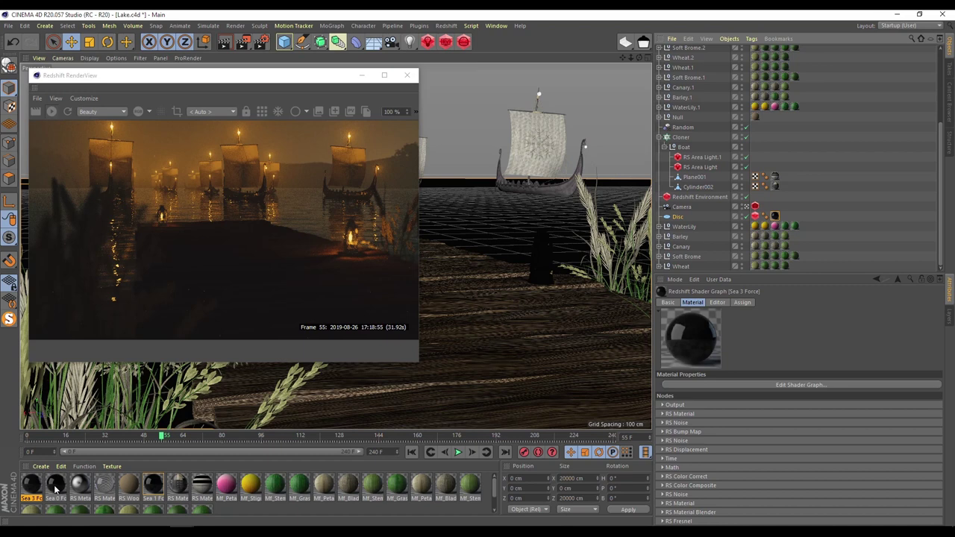
Step: Swap the Disc's material to Sea 0 Force and then Sea 3 Force to compare the waves, and go to frame 117
left_click_drag(55, 488, 776, 216)
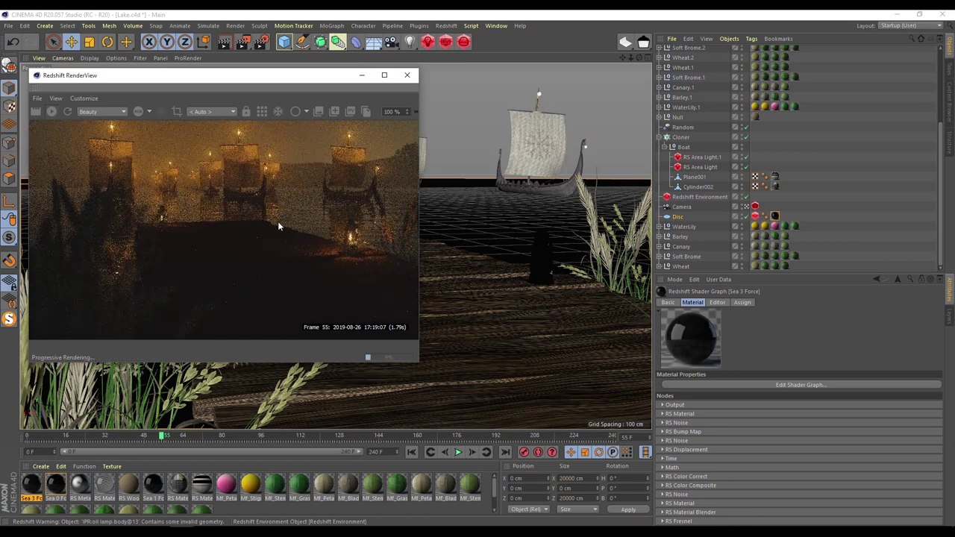
left_click_drag(34, 485, 775, 217)
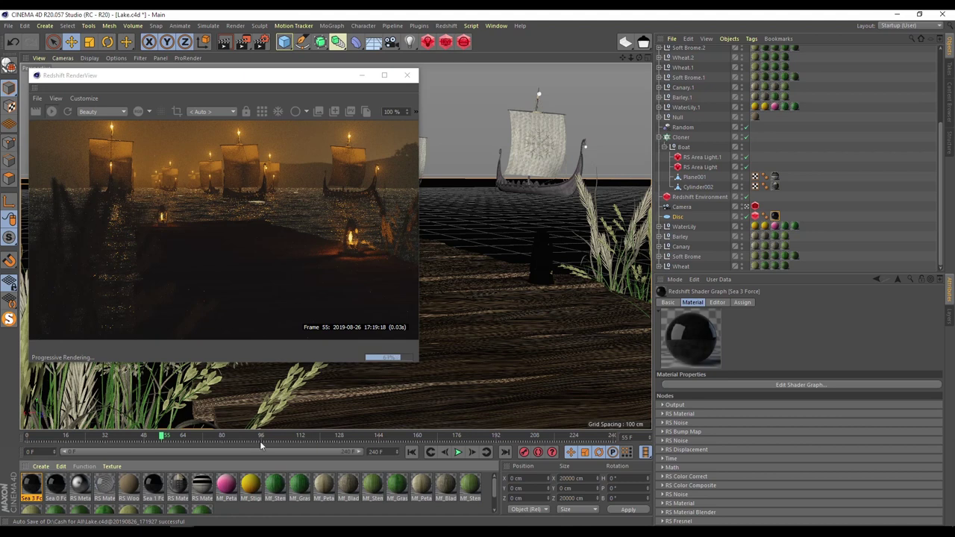
left_click(312, 434)
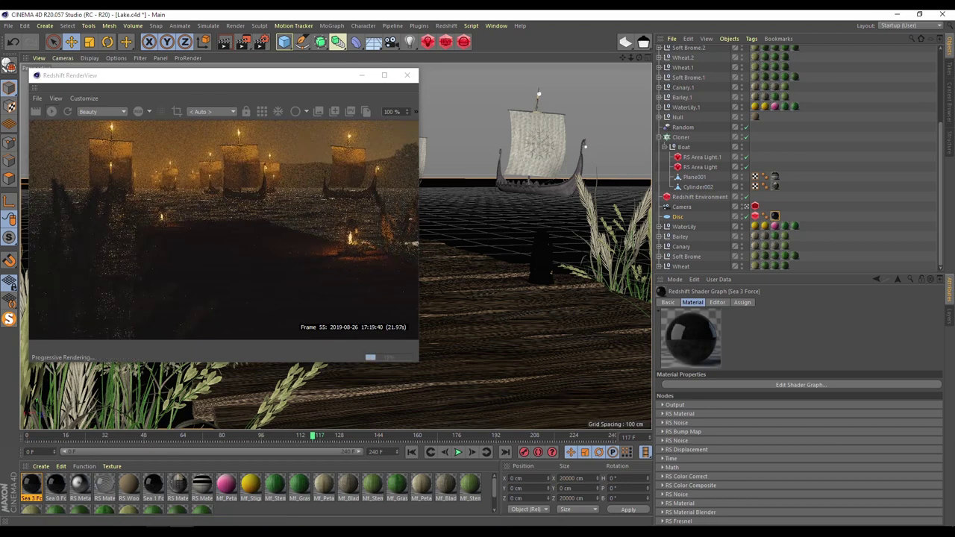
Step: Show the product links in the Moon and Sun video's expanded description, return to Cinema 4D and close the Redshift RenderView
left_click(158, 533)
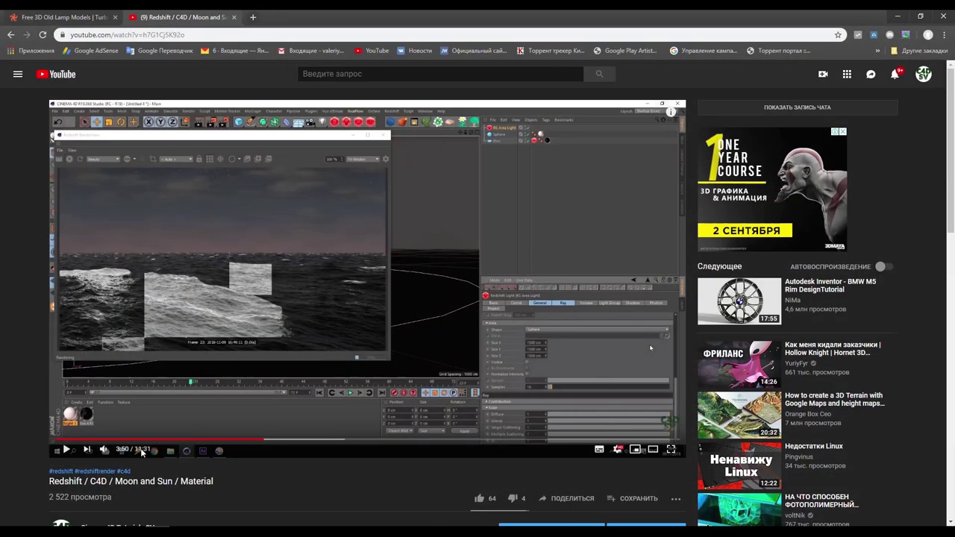
scroll(149, 477, "down", 3)
left_click(89, 393)
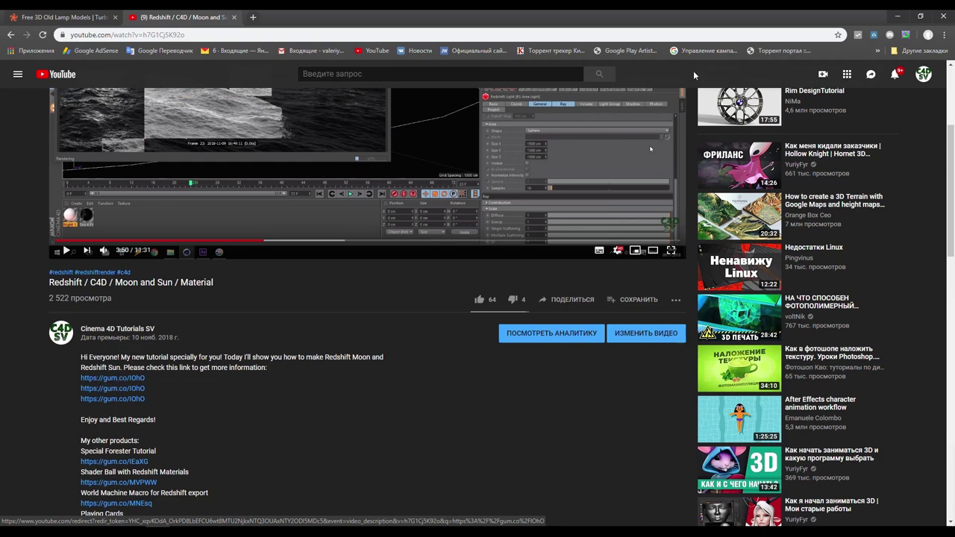
left_click(897, 16)
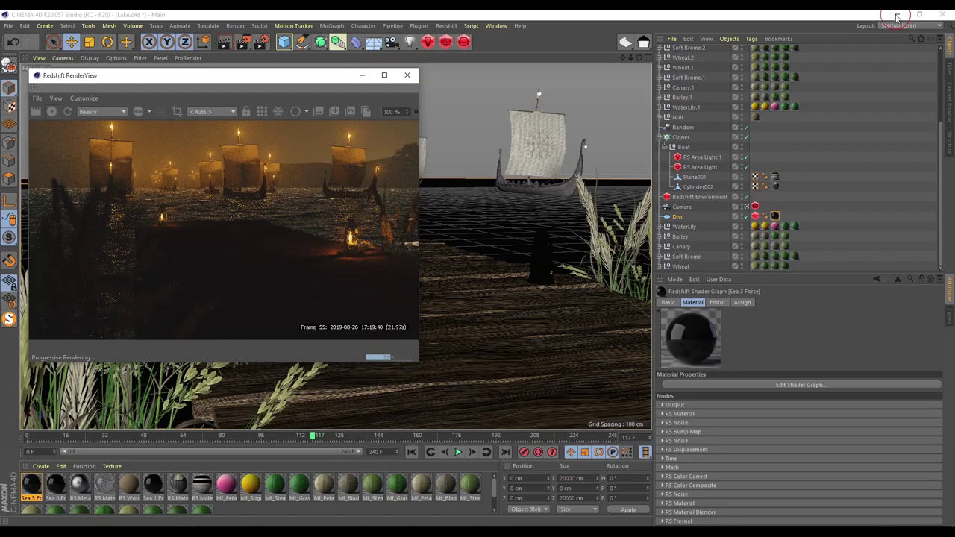
left_click(407, 75)
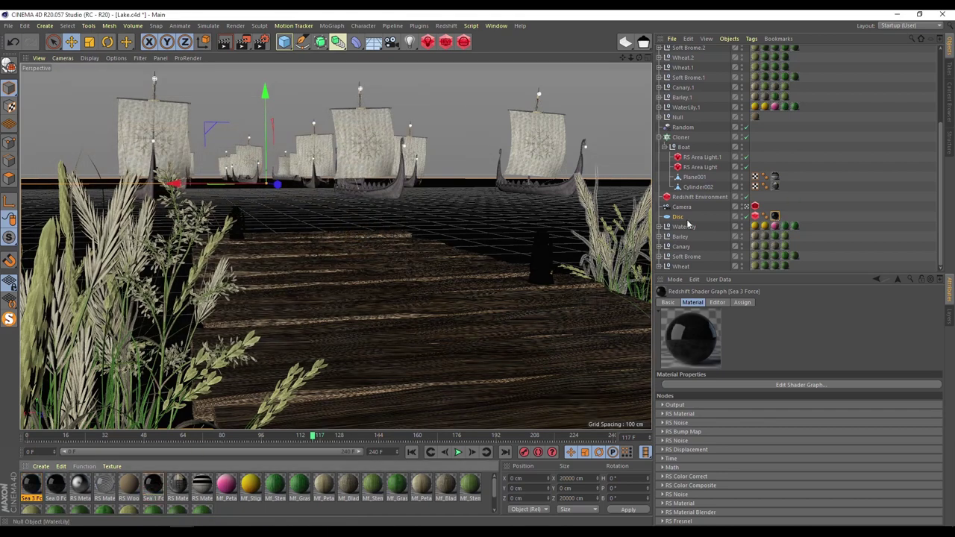
Step: Select the RS Dome Light and show its General settings with the moonless_golf_16k.hdr dome map
scroll(690, 224, "up", 3)
left_click(701, 52)
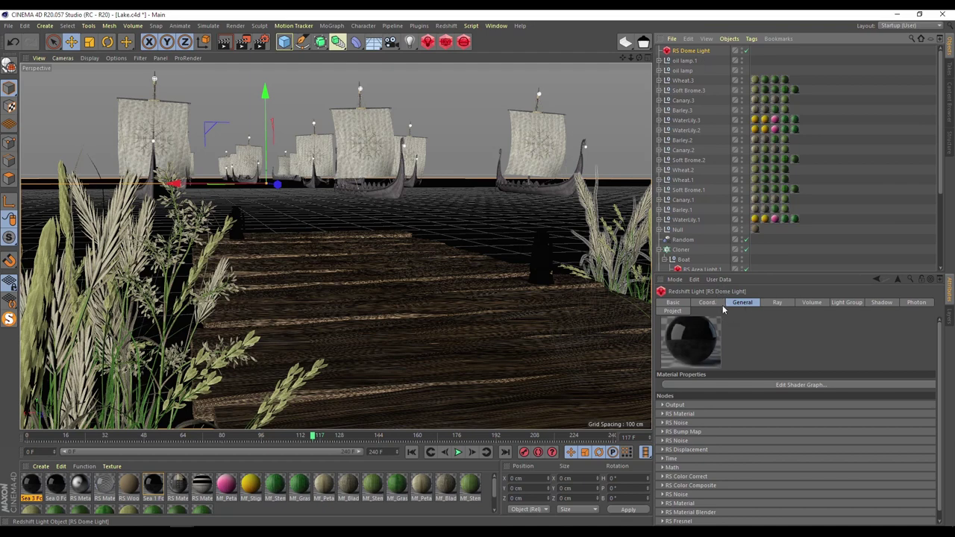
left_click(687, 68)
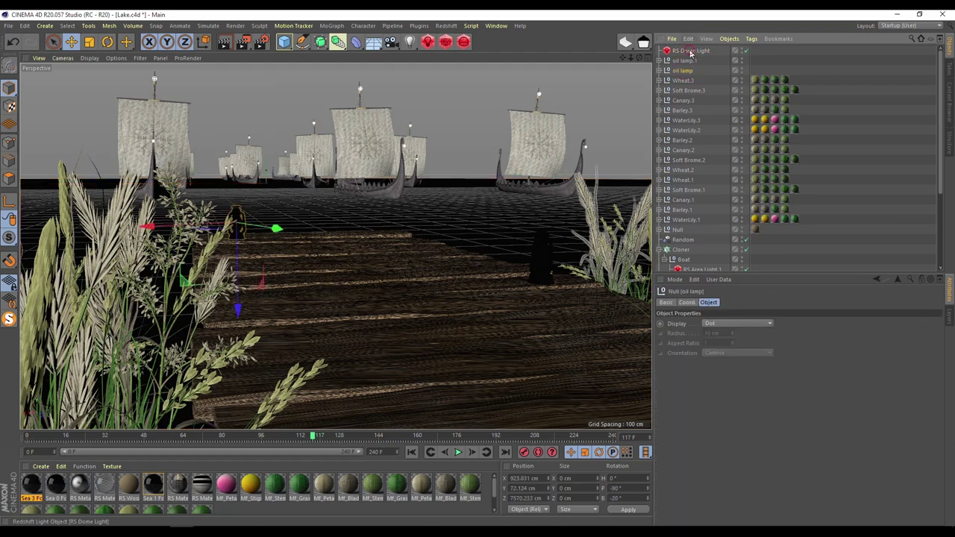
left_click(690, 51)
left_click(182, 532)
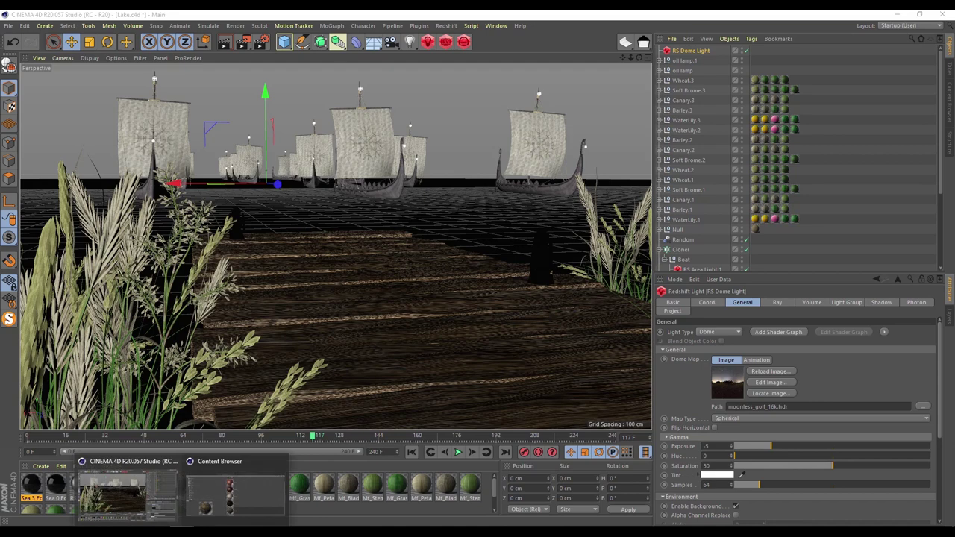
left_click(681, 394)
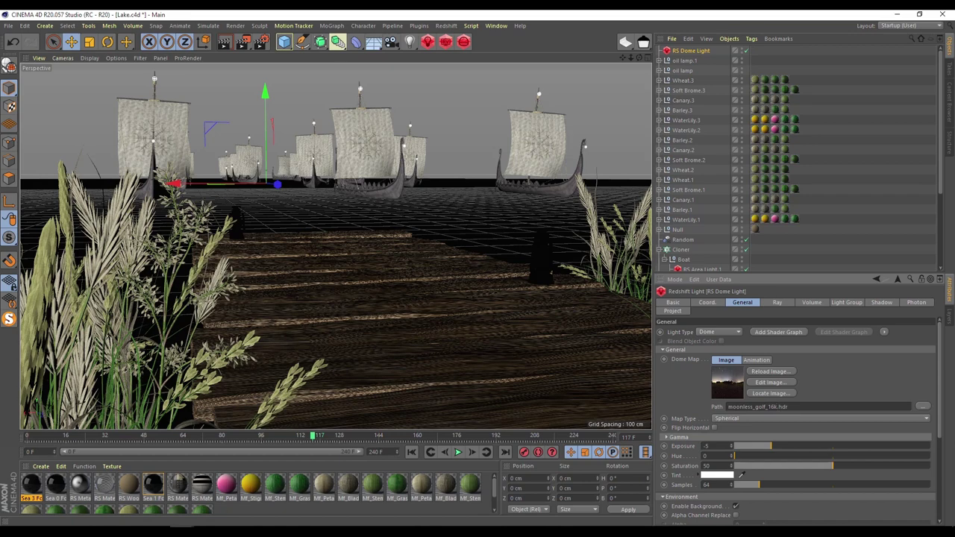
Step: Open the bookmarked HDRI Haven page in a new browser tab
left_click(158, 533)
left_click(253, 20)
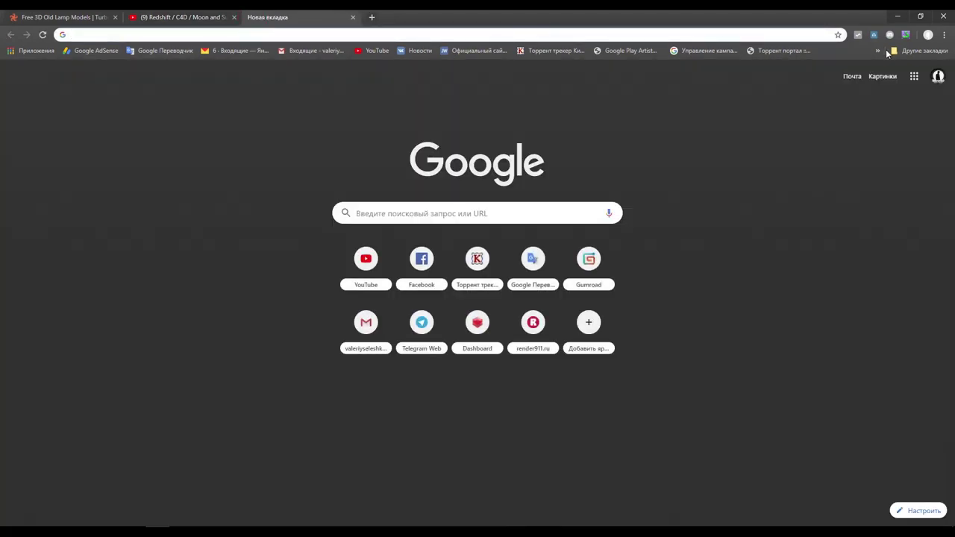
left_click(878, 51)
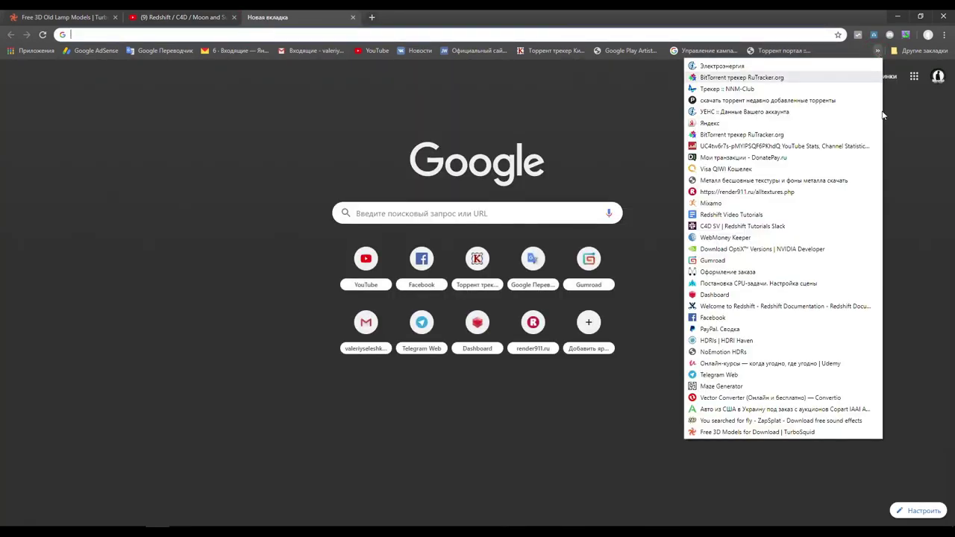
left_click(727, 341)
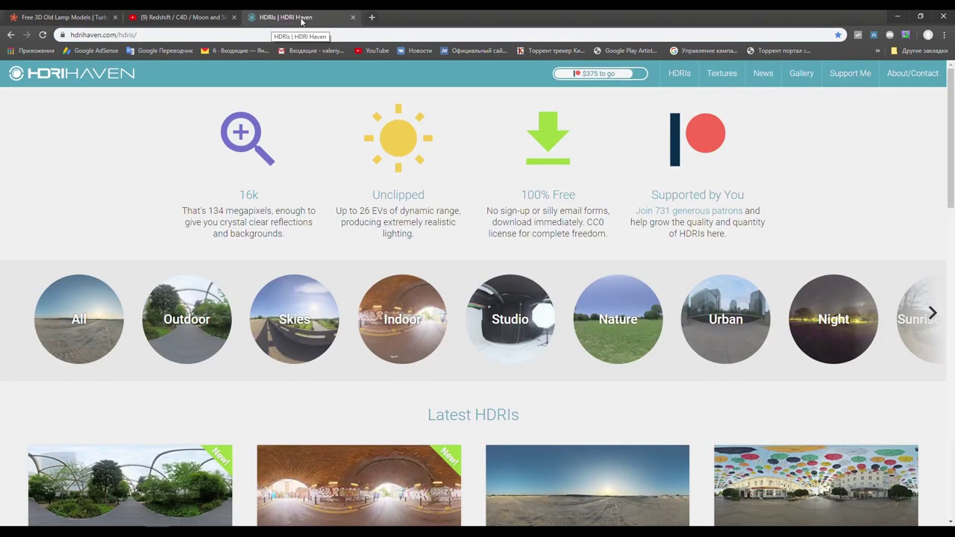
Step: Browse the Night category of HDRI Haven and open the Moonless Golf HDRI page
left_click(824, 321)
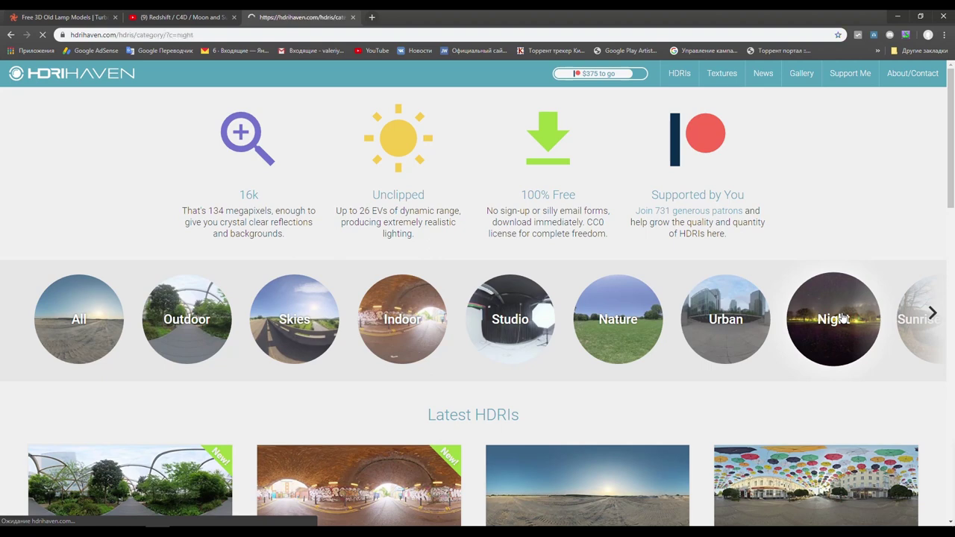
scroll(317, 365, "down", 2)
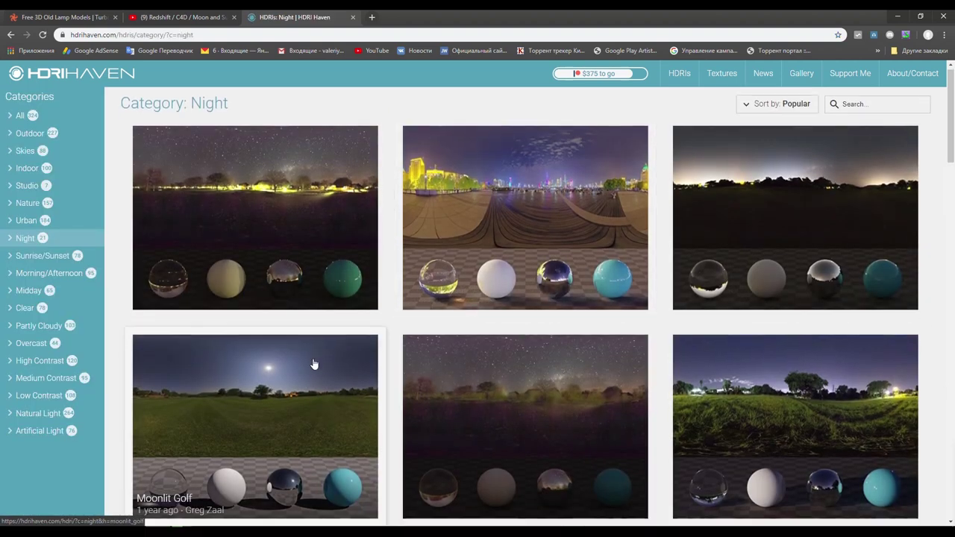
scroll(317, 365, "up", 2)
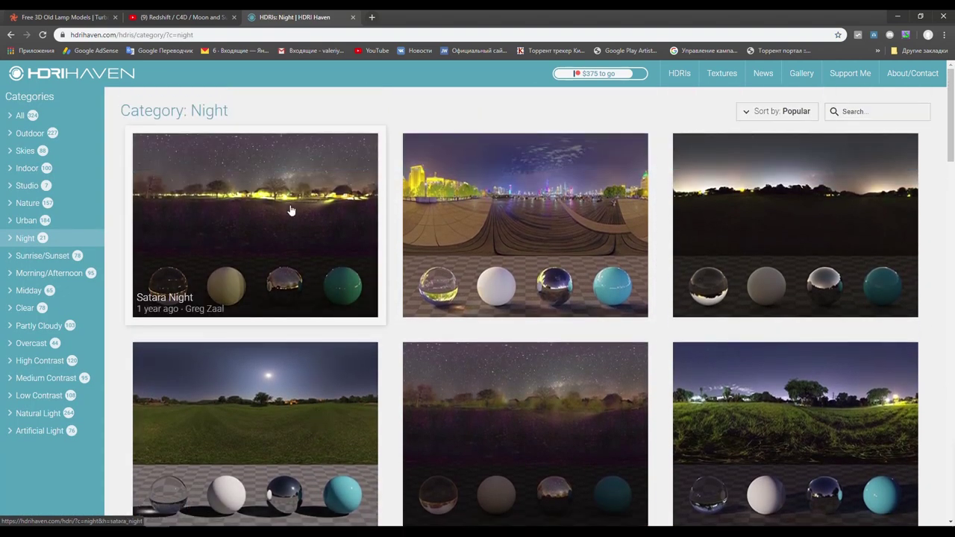
scroll(493, 328, "down", 3)
scroll(541, 295, "down", 4)
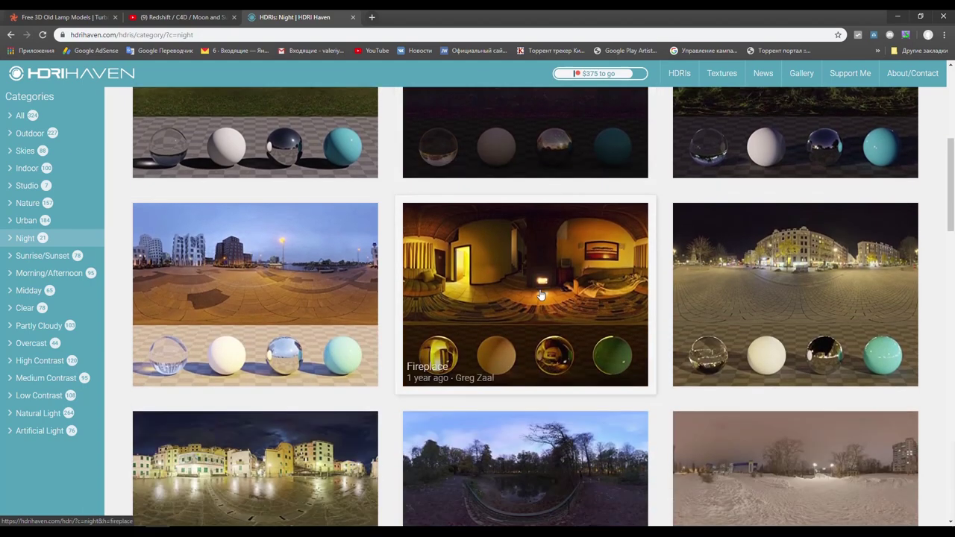
scroll(541, 295, "down", 10)
scroll(541, 296, "up", 10)
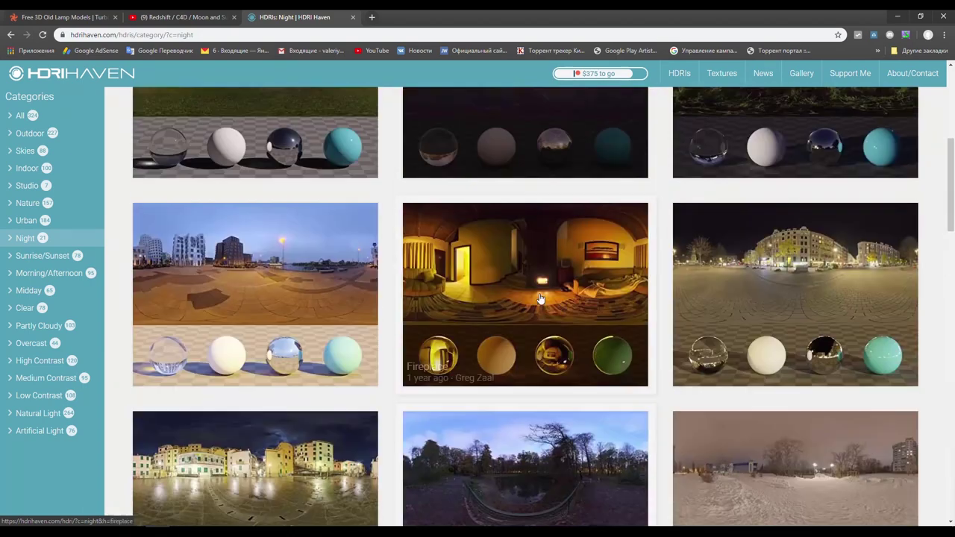
scroll(541, 298, "up", 3)
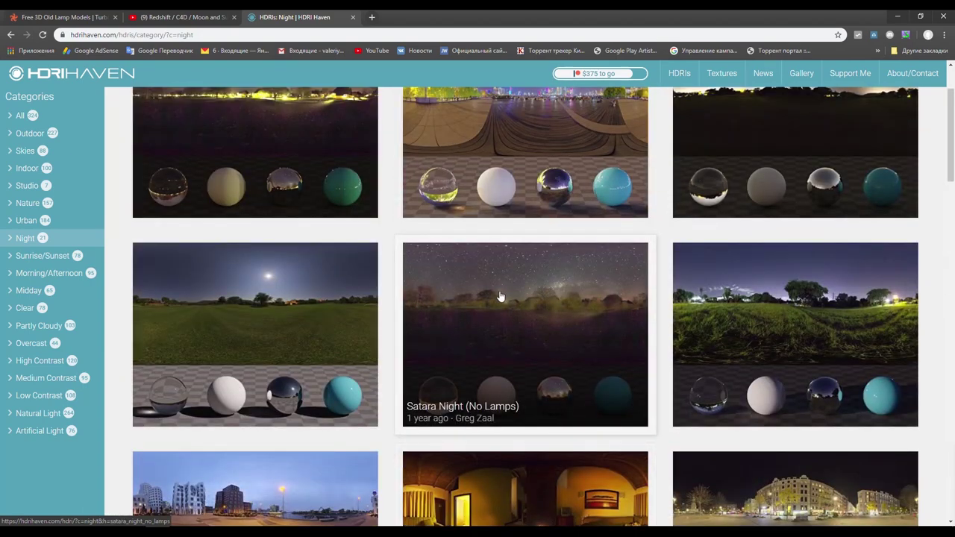
scroll(533, 320, "up", 2)
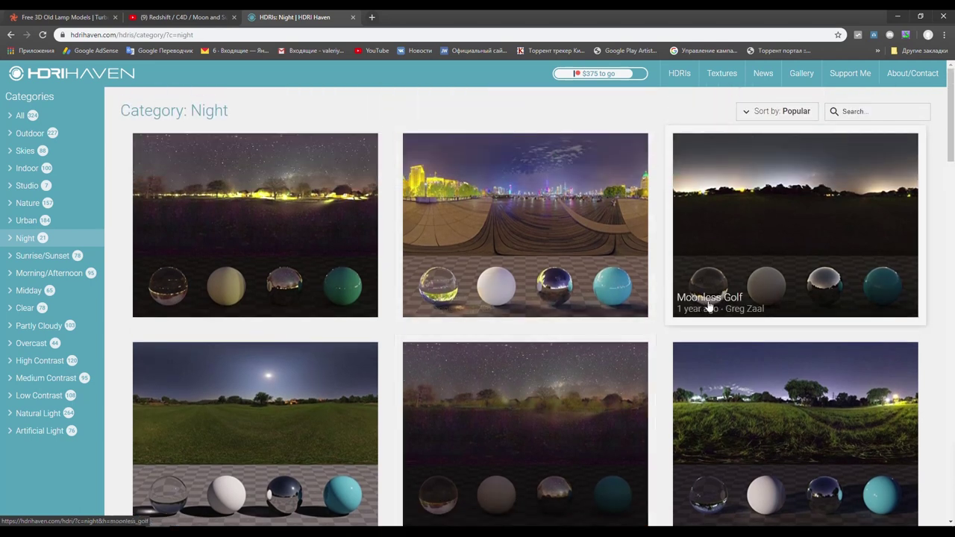
left_click(807, 197)
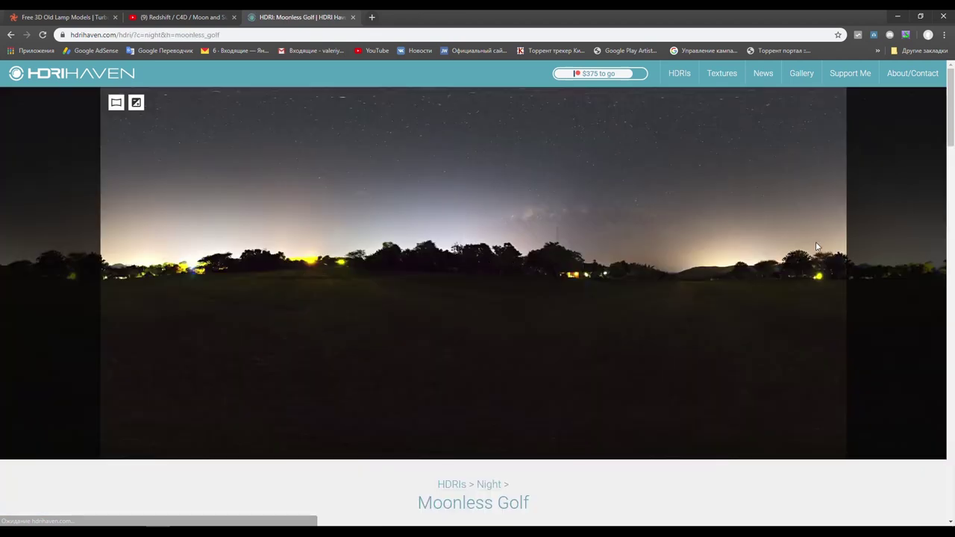
Step: Return to Cinema 4D, collapse the Cloner hierarchy and show the Redshift Environment's Volume Scattering settings
left_click(897, 16)
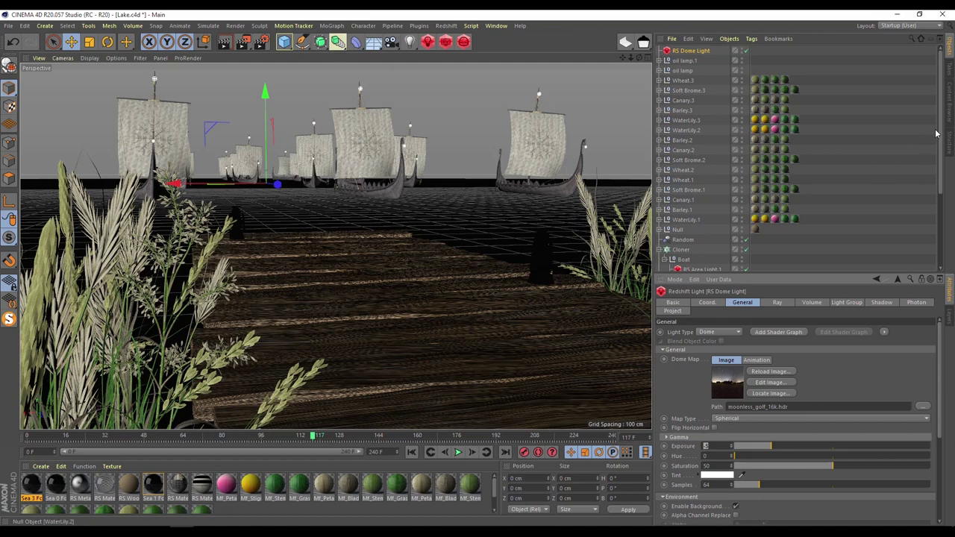
left_click_drag(940, 129, 949, 182)
left_click(663, 169)
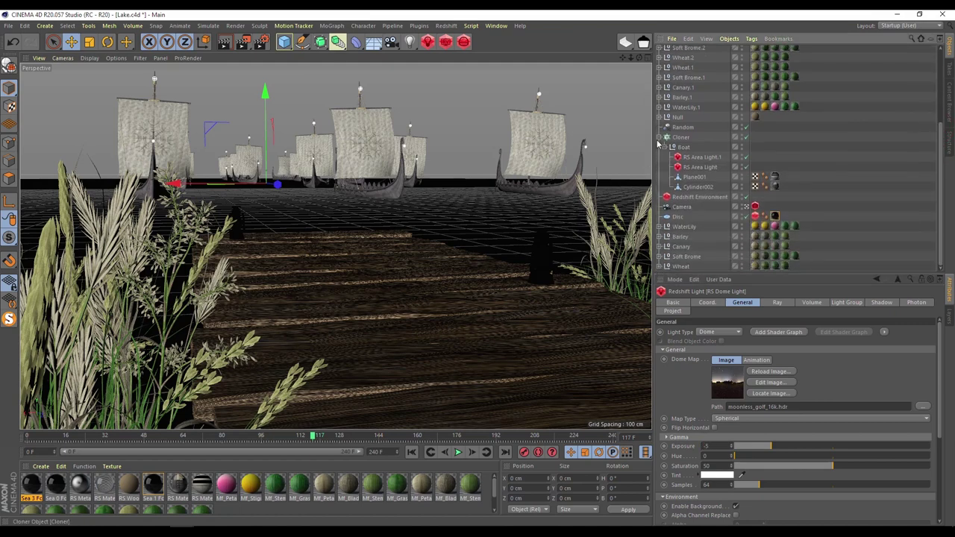
left_click(690, 198)
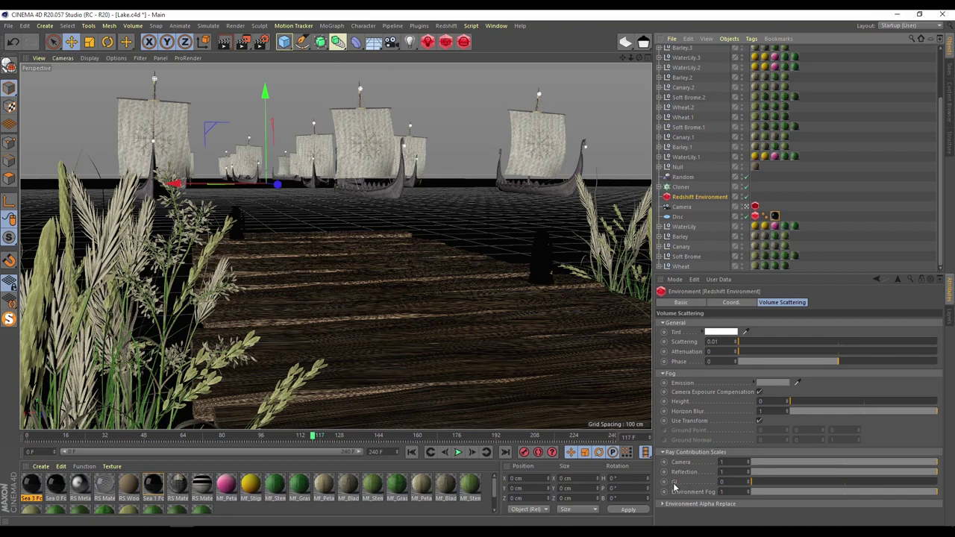
Step: Open the Redshift RenderView and set the primary GI engine to None in the Redshift render settings
left_click(434, 38)
left_click_drag(508, 38, 149, 106)
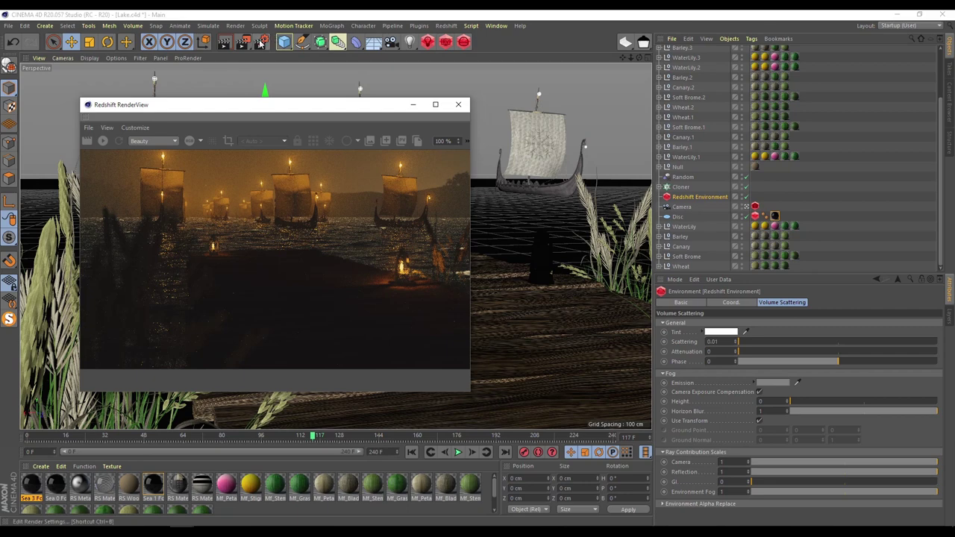
left_click(261, 42)
left_click(511, 68)
left_click(470, 105)
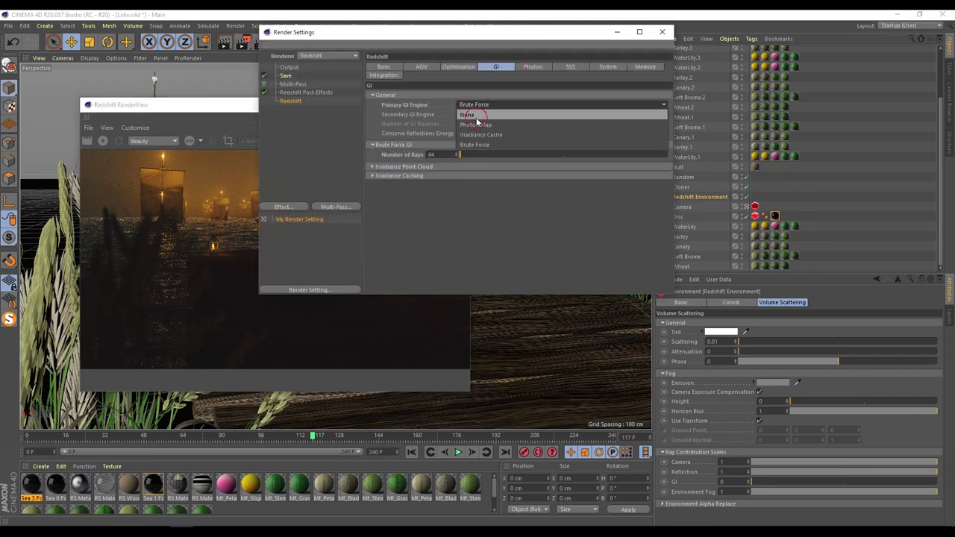
left_click(476, 117)
left_click(383, 67)
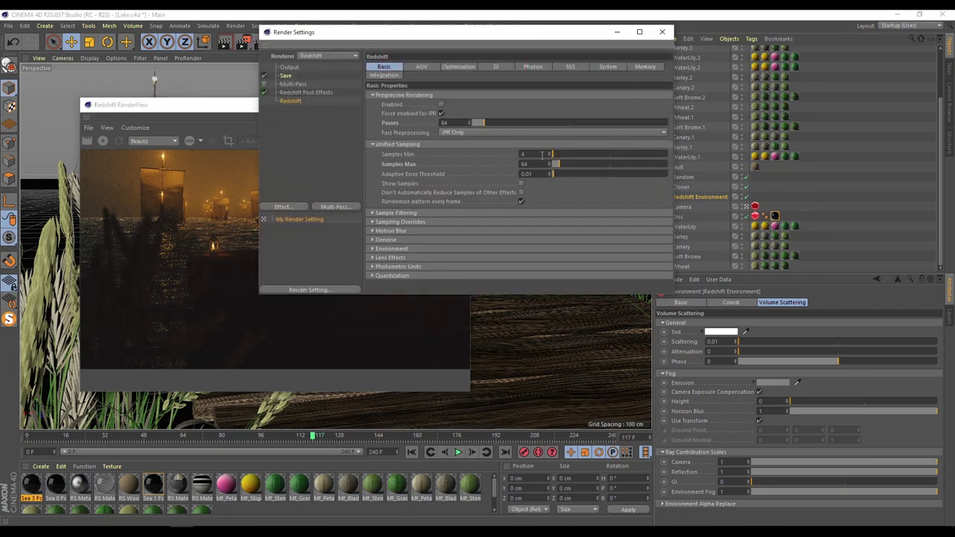
left_click(661, 33)
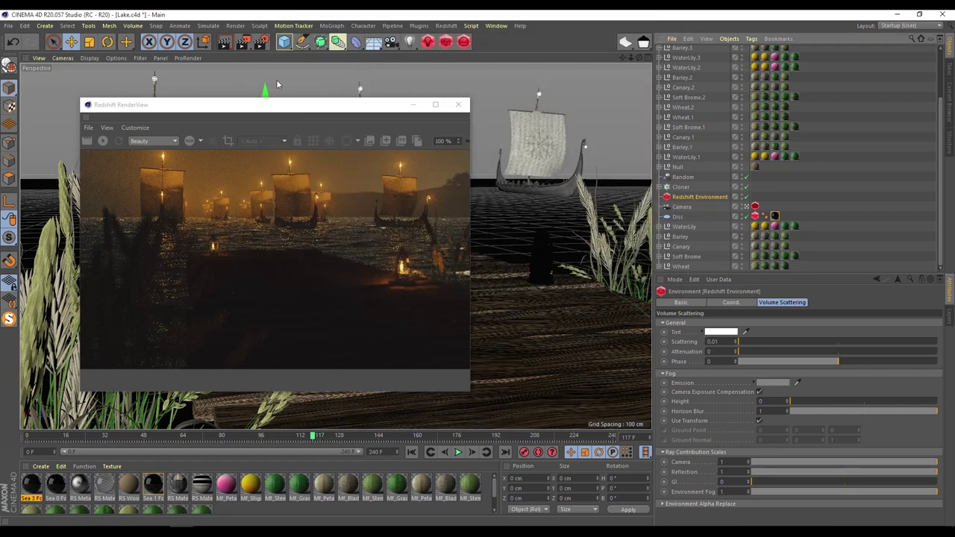
Step: Start the live Redshift preview in bucket mode with the Redshift Environment disabled
left_click(103, 141)
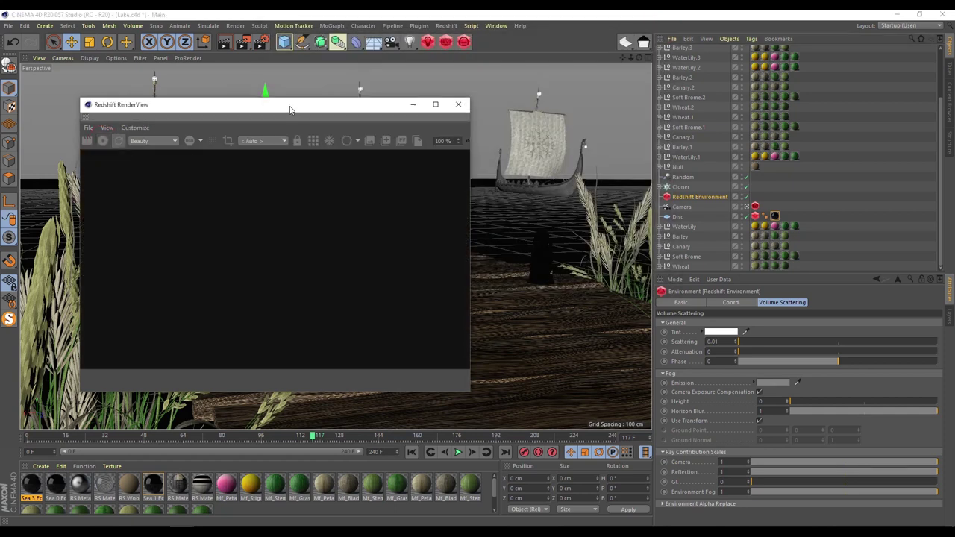
left_click_drag(290, 110, 246, 83)
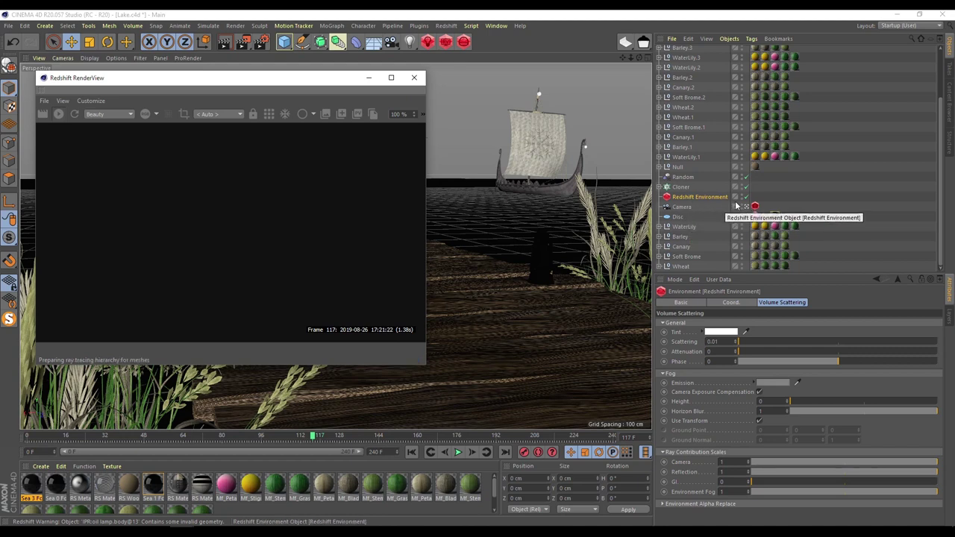
left_click(746, 197)
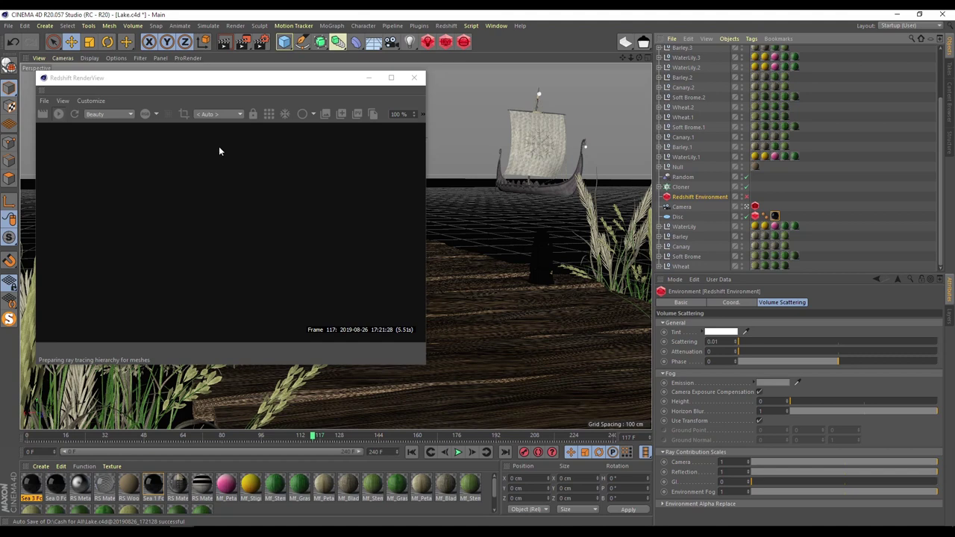
left_click(270, 114)
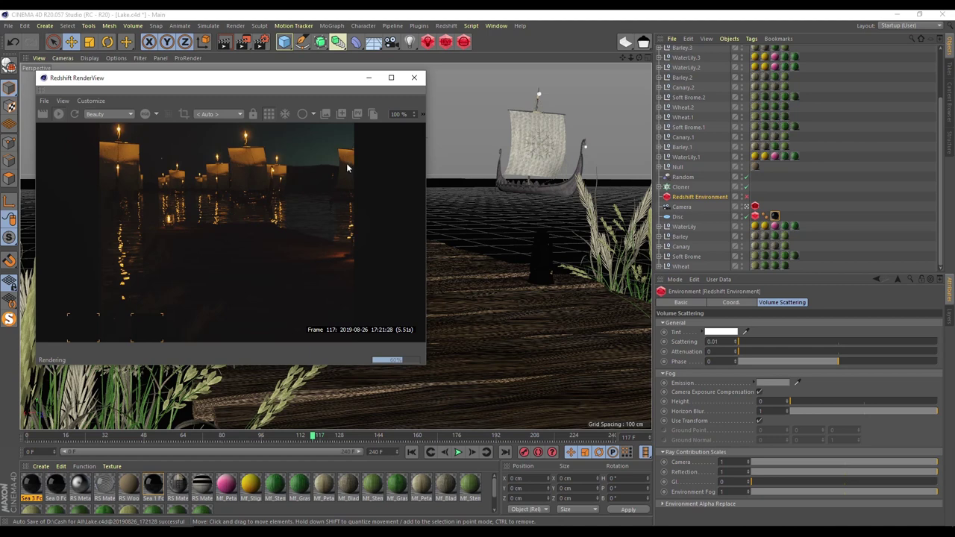
Step: Set the RS Dome Light's exposure to 0 to compare the lighting without fog
scroll(697, 182, "up", 2)
left_click(690, 50)
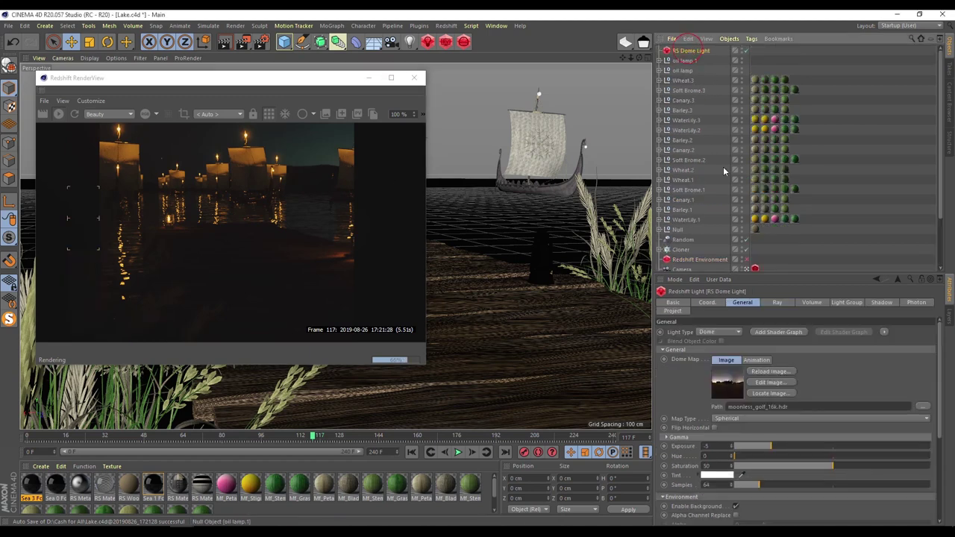
left_click(712, 446)
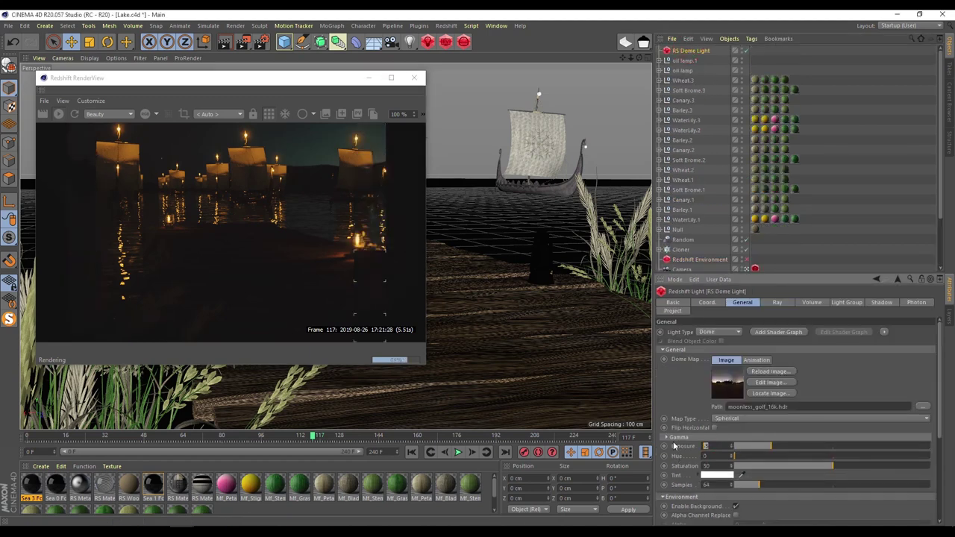
type("0")
key("Return")
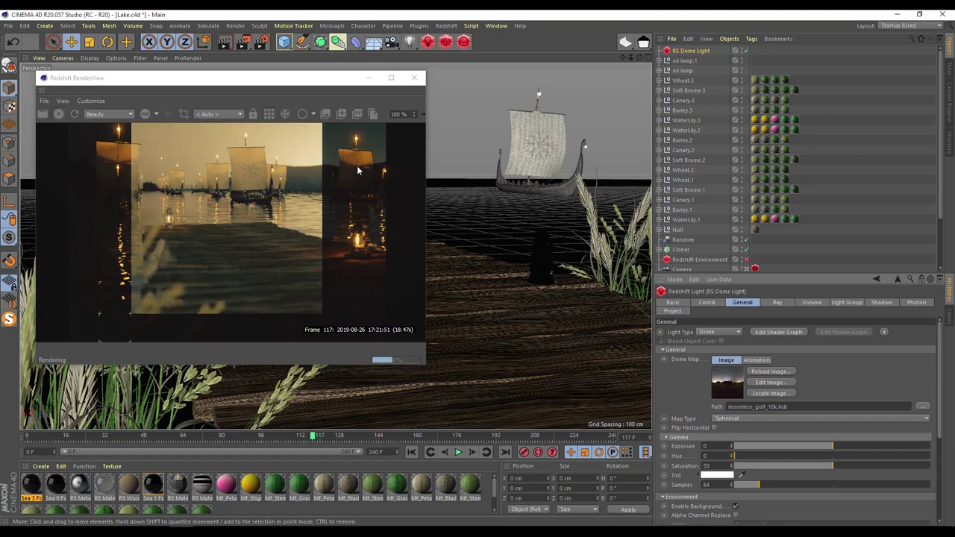
Step: Set the RS Dome Light's exposure to -5 and re-enable the Redshift Environment
left_click(711, 446)
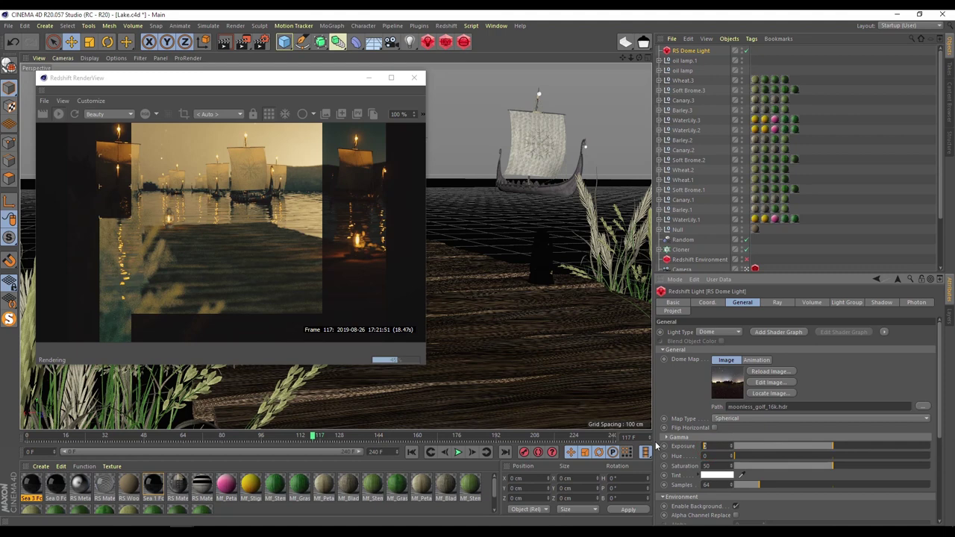
type("-5")
key("Return")
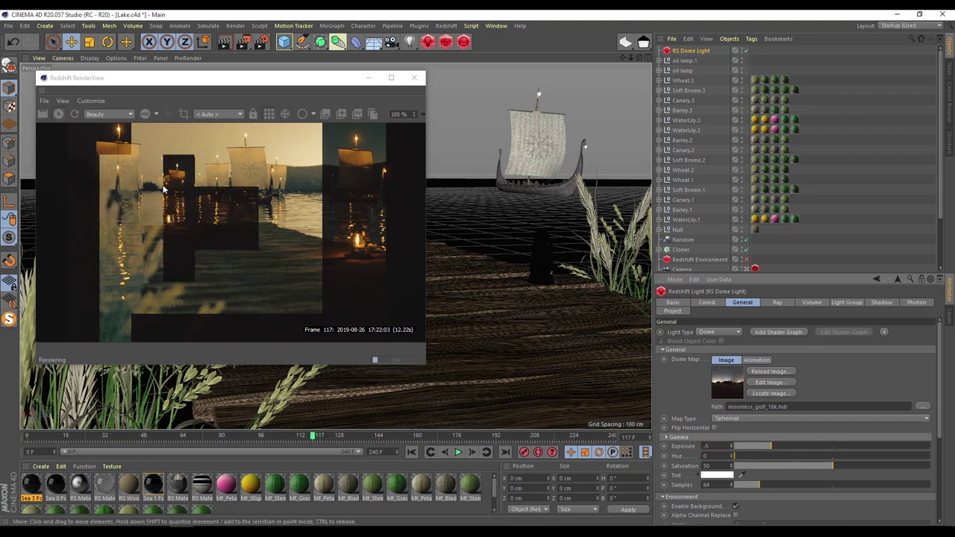
left_click(746, 260)
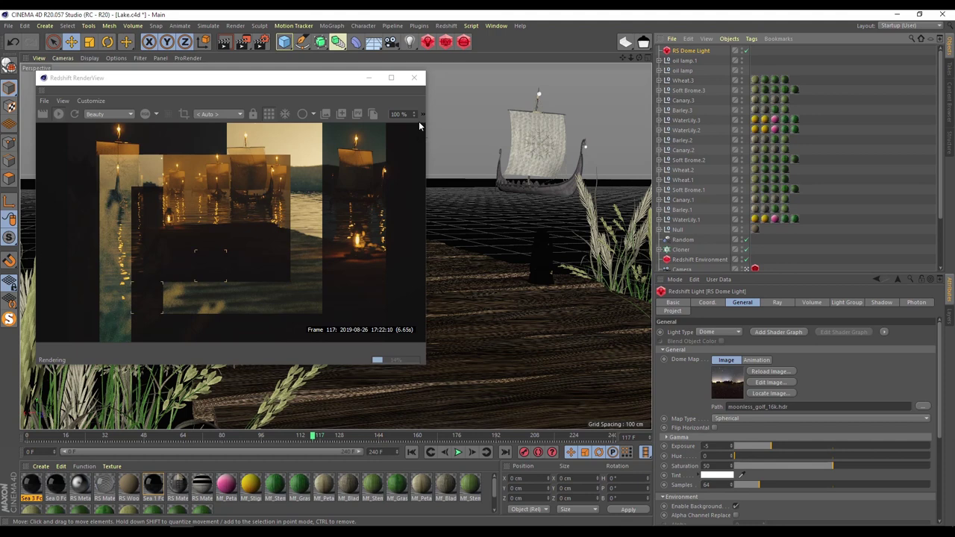
Step: Widen the RenderView and set the Redshift Environment's GI ray contribution scale to 1
left_click_drag(427, 184, 564, 184)
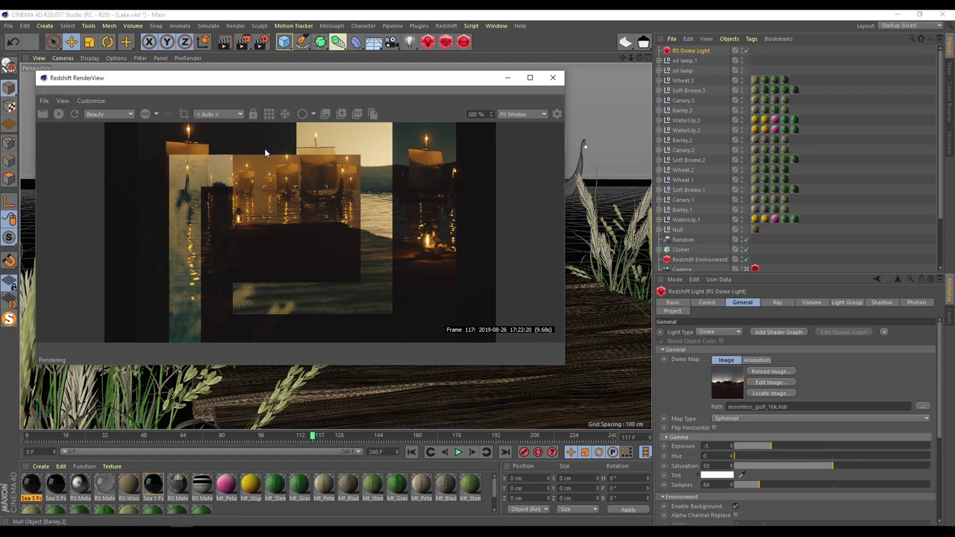
left_click(700, 259)
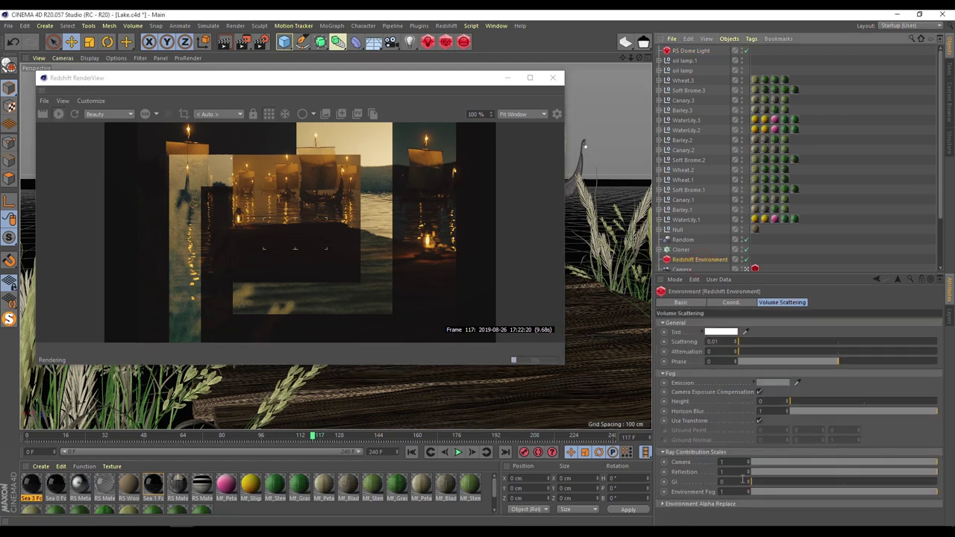
left_click_drag(763, 483, 945, 477)
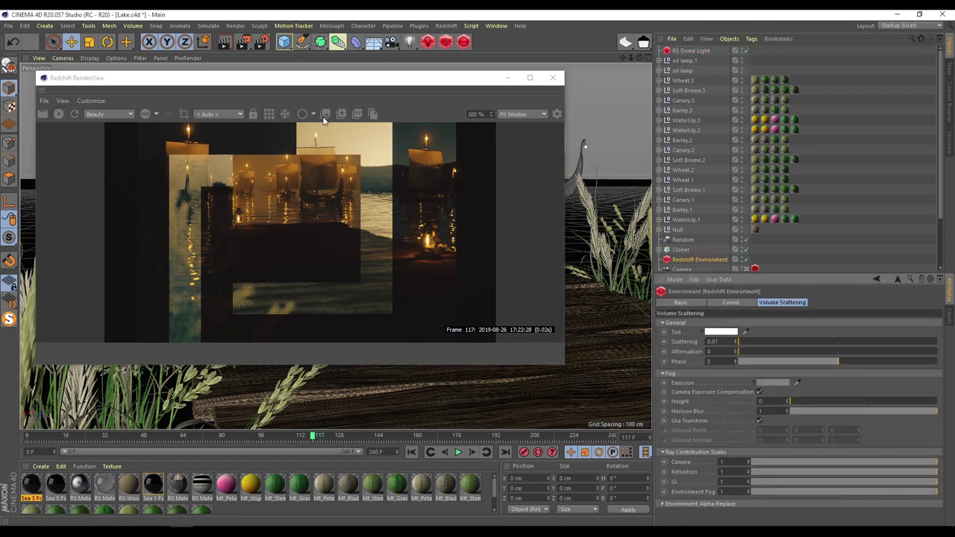
Step: Set the primary GI engine to Brute Force in the Redshift render settings
left_click(262, 42)
left_click(492, 70)
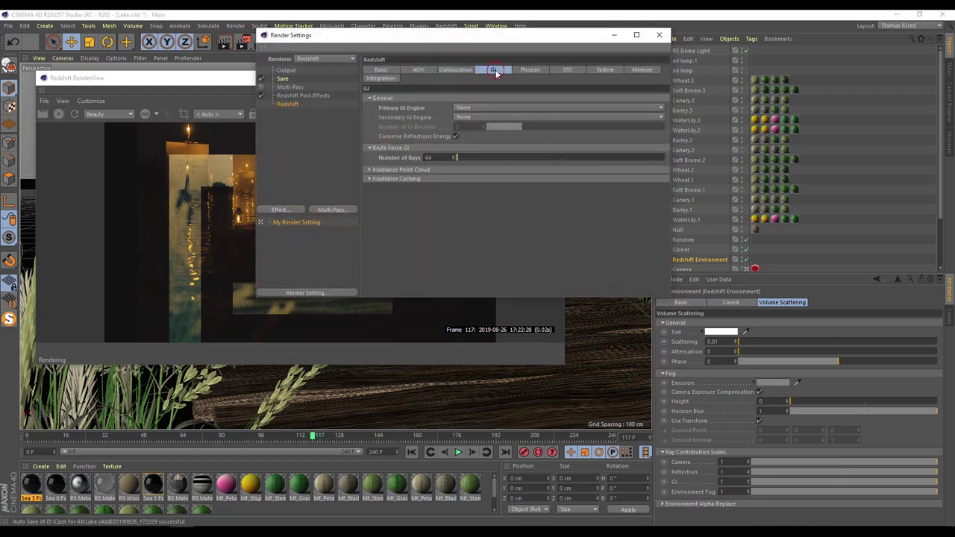
left_click(480, 107)
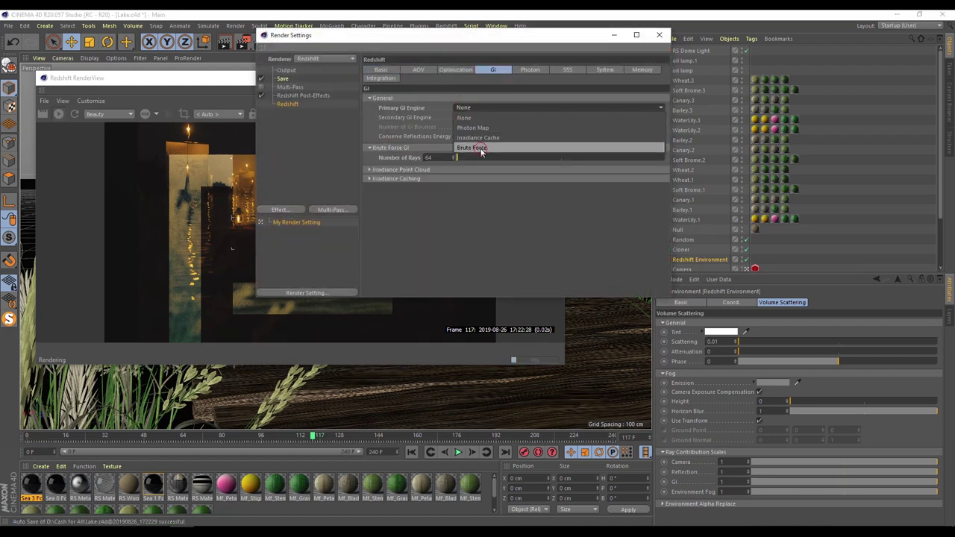
left_click(482, 152)
left_click(616, 36)
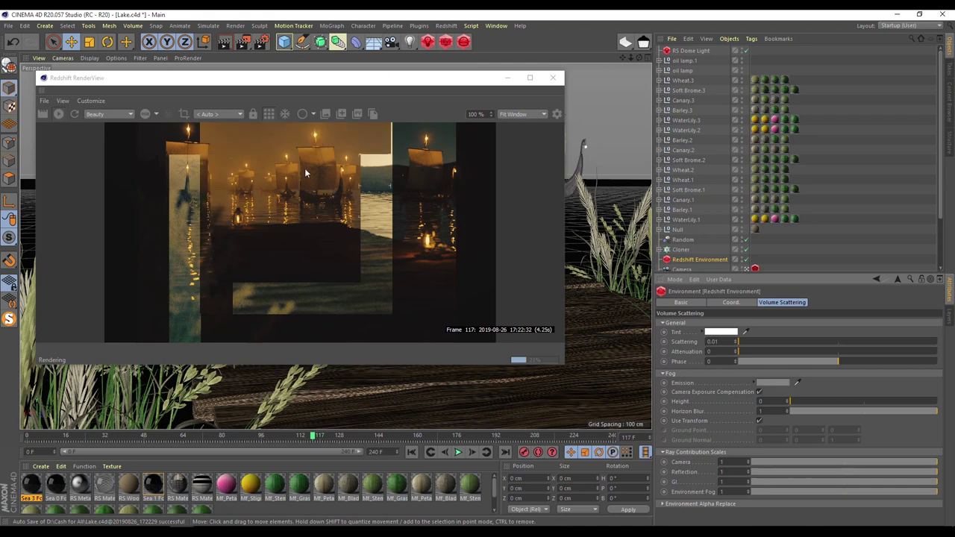
Step: Open the striped RS Material in the Material Editor and move the editor clear of the render preview
left_click(209, 484)
double_click(208, 483)
left_click_drag(338, 79, 723, 142)
Step: Turn on the render region and fit it around the large central ship
left_click(183, 113)
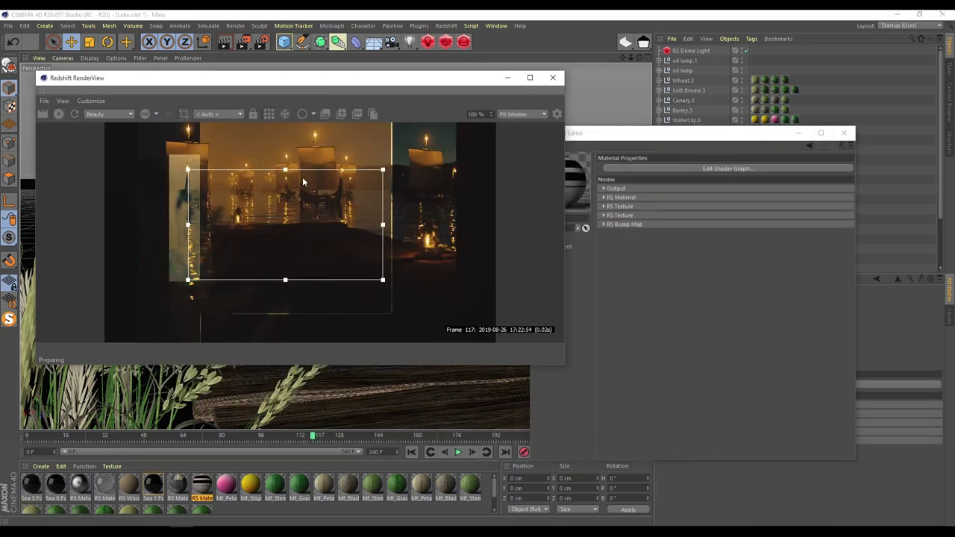
left_click_drag(303, 171, 312, 132)
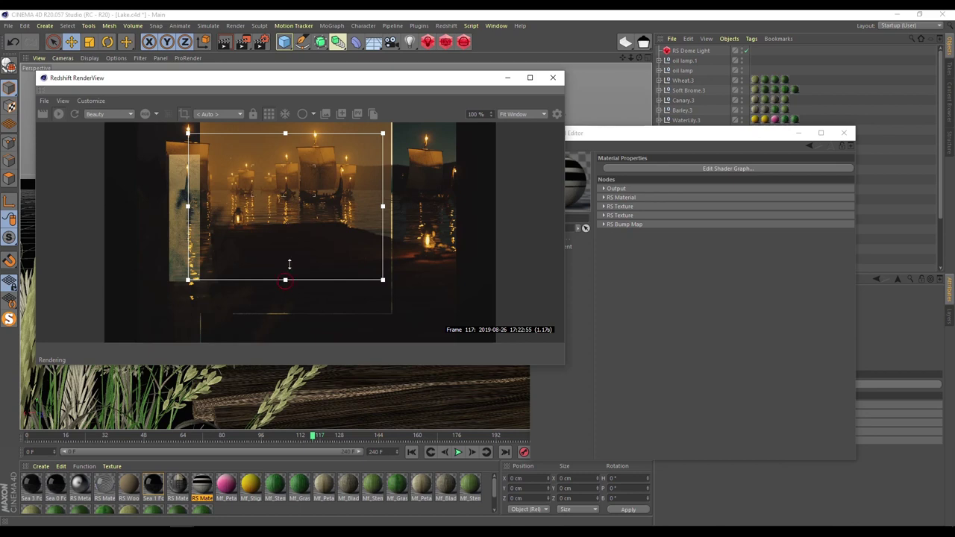
left_click_drag(285, 281, 285, 205)
left_click_drag(185, 170, 260, 170)
left_click_drag(384, 173, 376, 172)
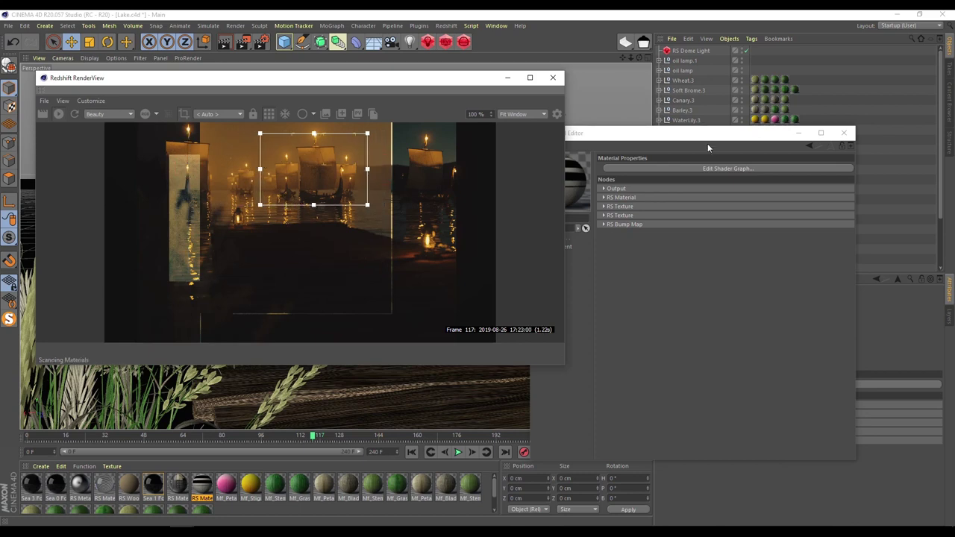
Step: Open the striped RS Material's shader graph and move its window clear of the render region
left_click(720, 169)
left_click_drag(480, 32, 680, 243)
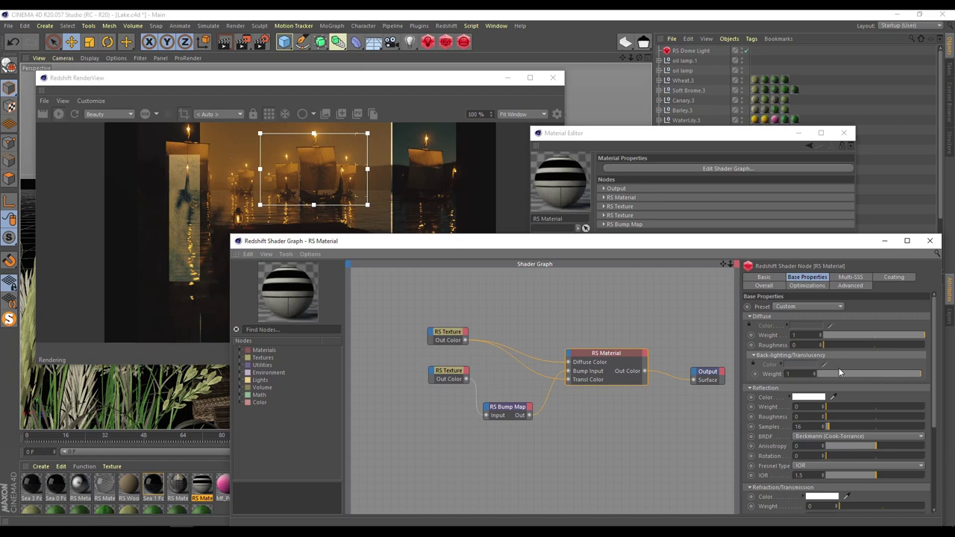
Step: Lower the striped sail material's back-lighting/translucency weight to 0, then restore it to 1 to compare the effect
left_click_drag(855, 373, 817, 373)
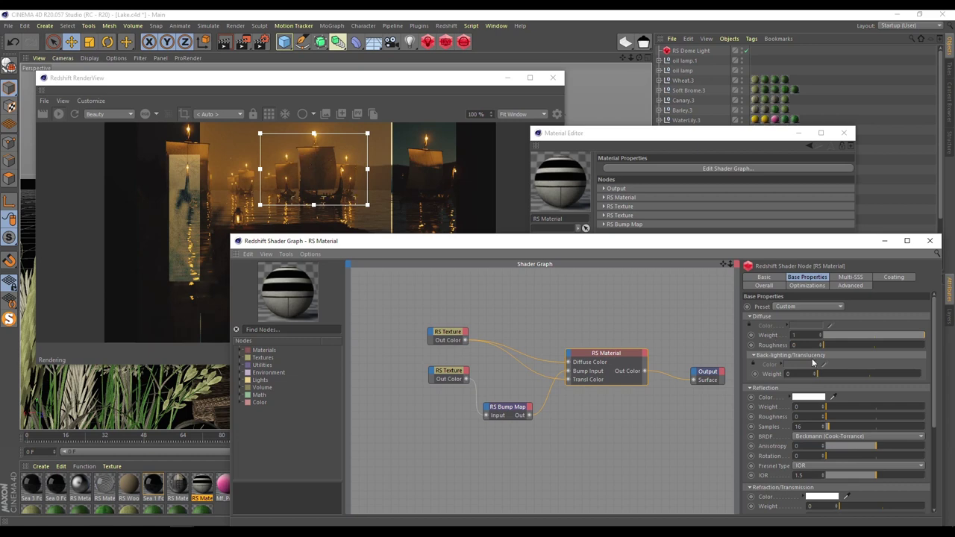
left_click_drag(823, 374, 922, 375)
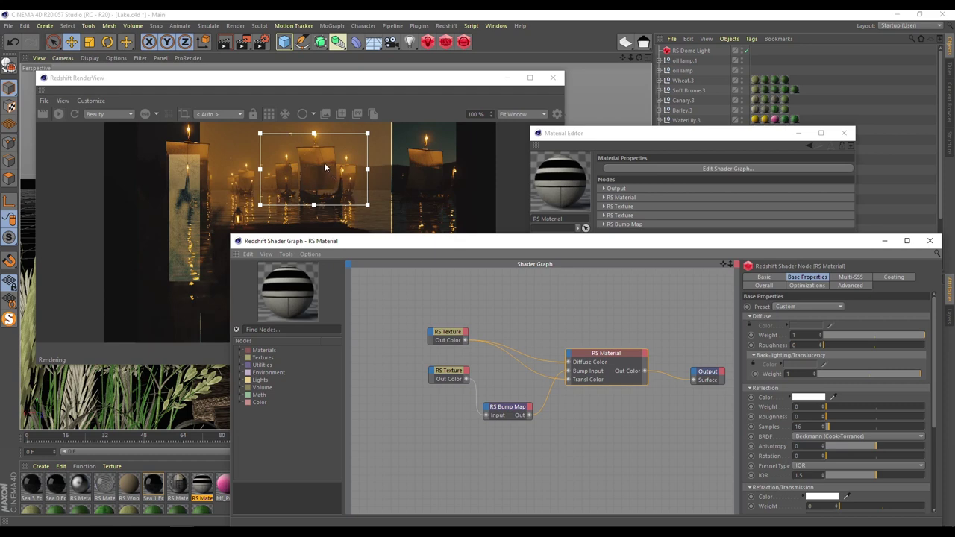
Step: Close the shader graph and Material Editor and turn off the render region
left_click(929, 241)
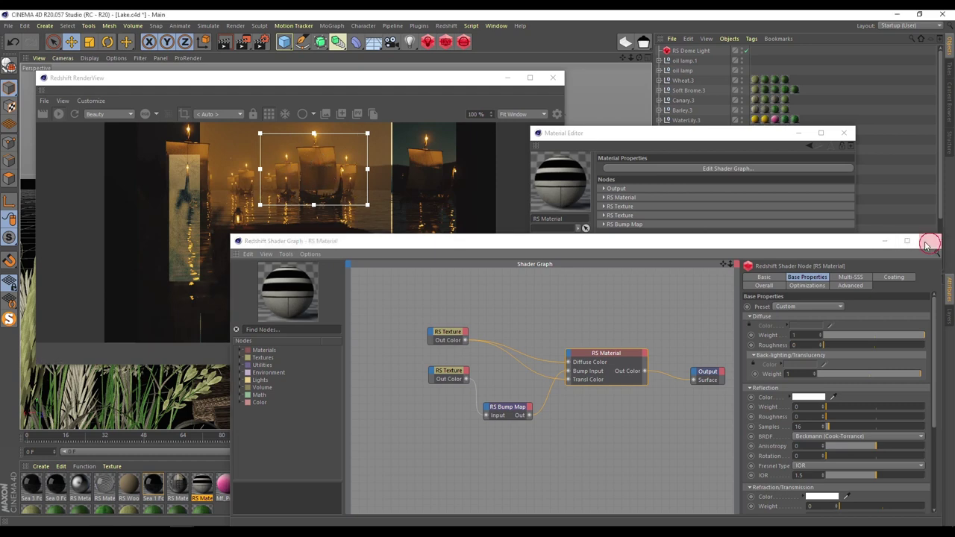
left_click(184, 113)
left_click(842, 134)
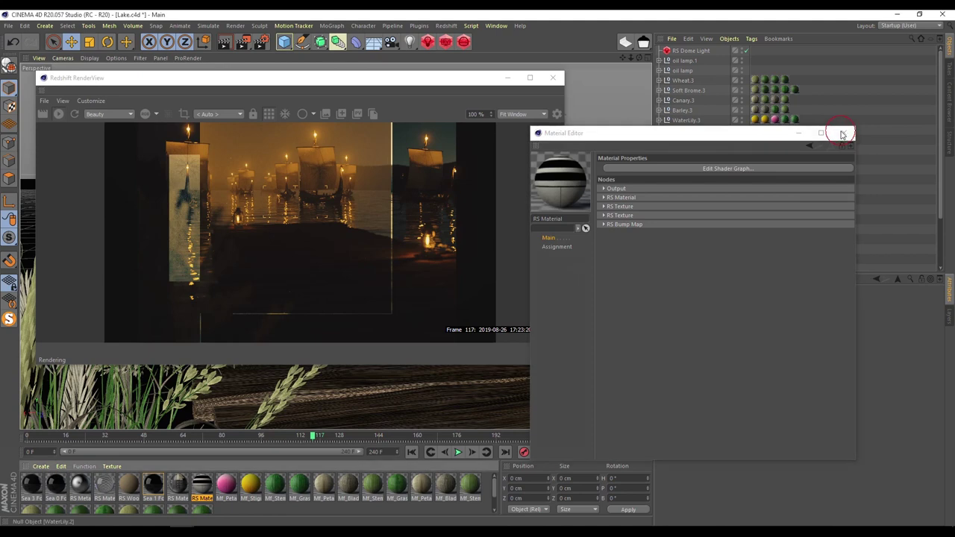
scroll(711, 257, "down", 5)
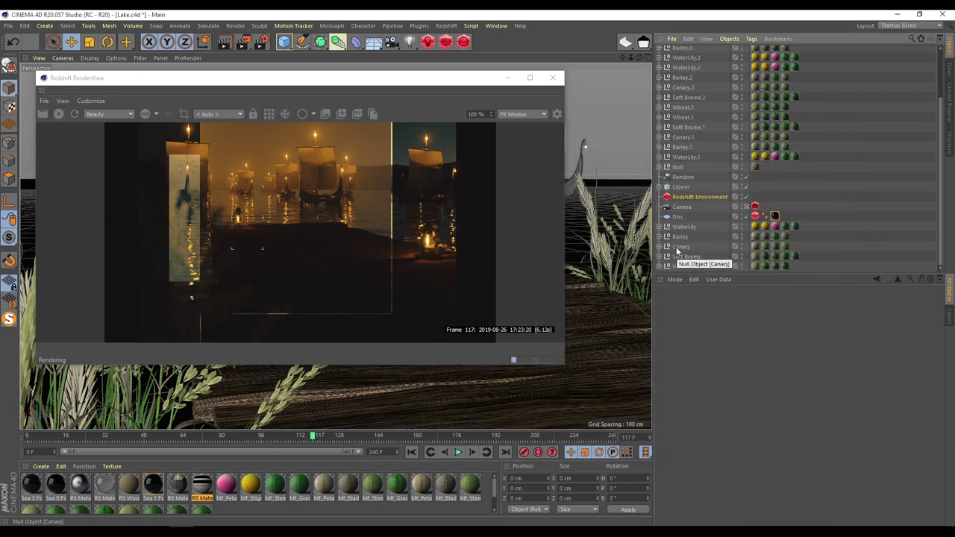
scroll(679, 229, "up", 3)
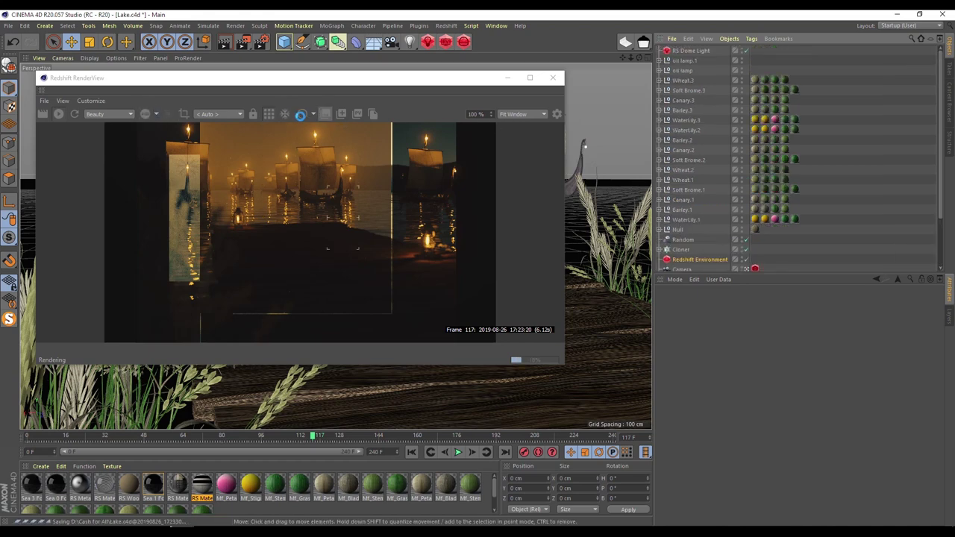
Step: Inspect the LUT options in the RenderView display settings and compare the render with Bloom off and on
left_click(556, 113)
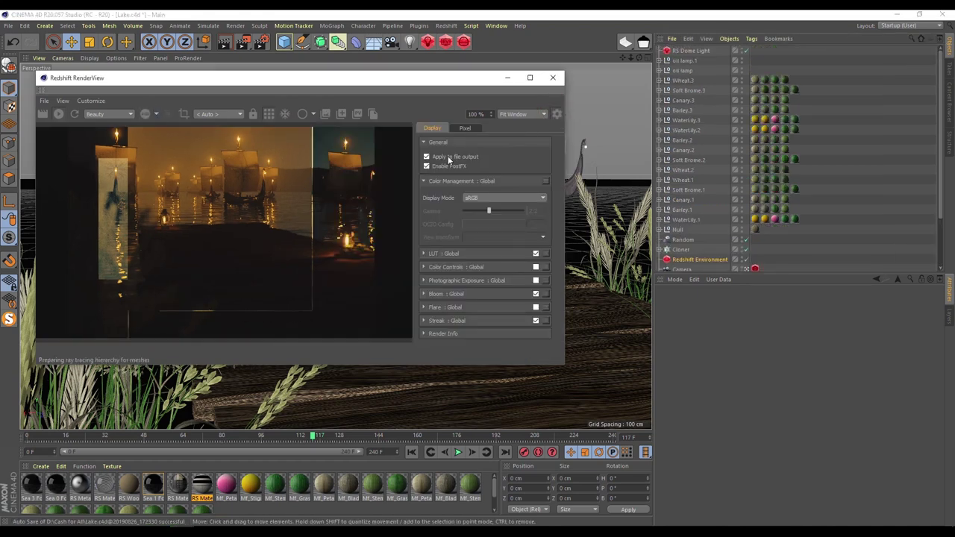
left_click(423, 254)
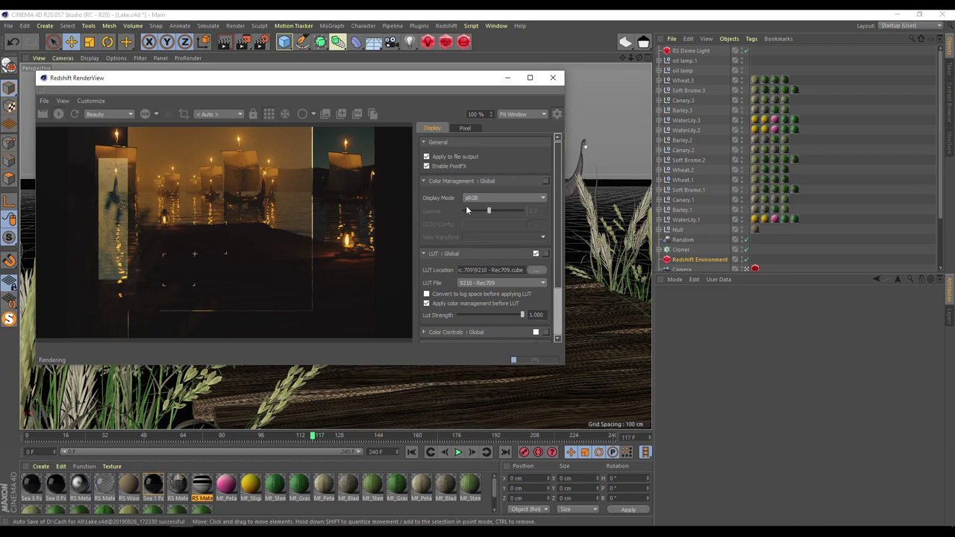
left_click(436, 254)
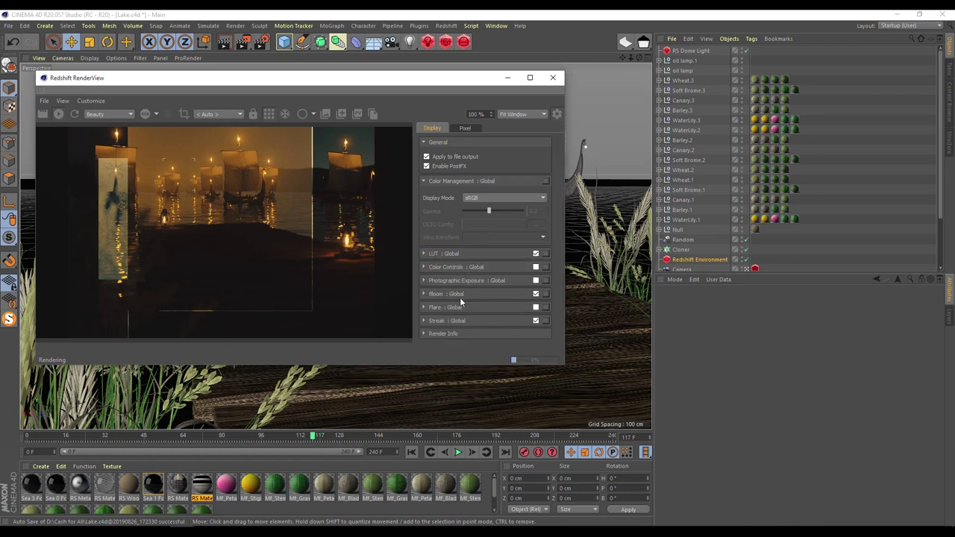
left_click(536, 294)
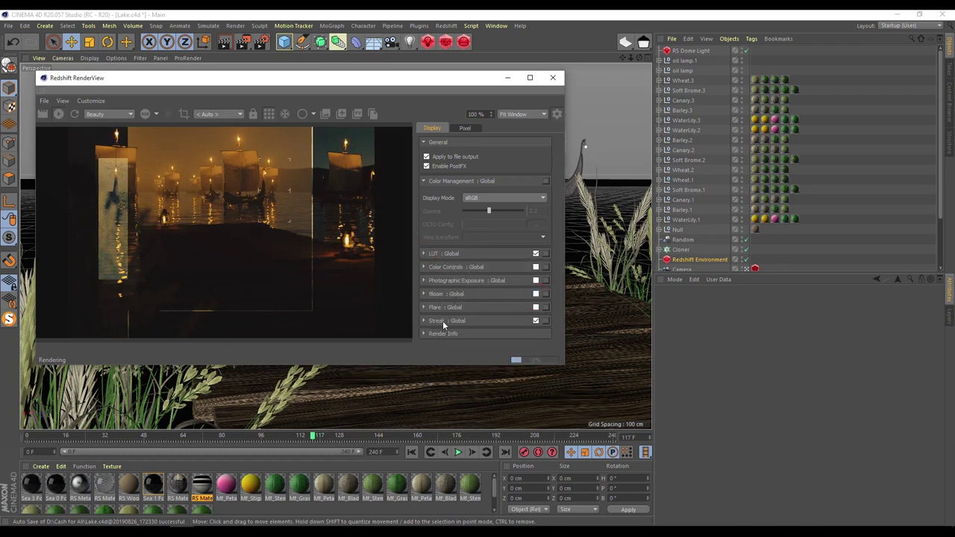
left_click(536, 294)
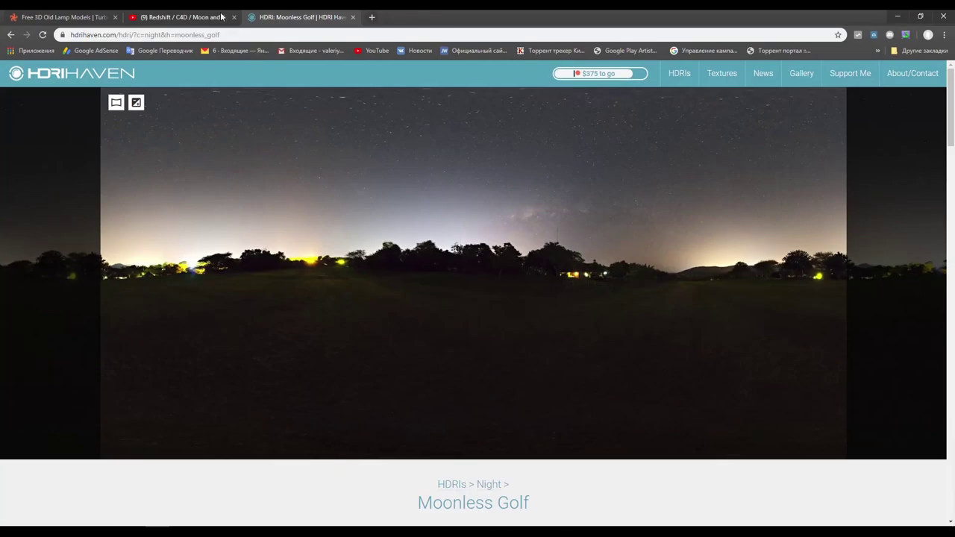
Step: Switch to the browser and look through the description of the "Redshift / C4D / Moon and Sun / Material" video
left_click(183, 16)
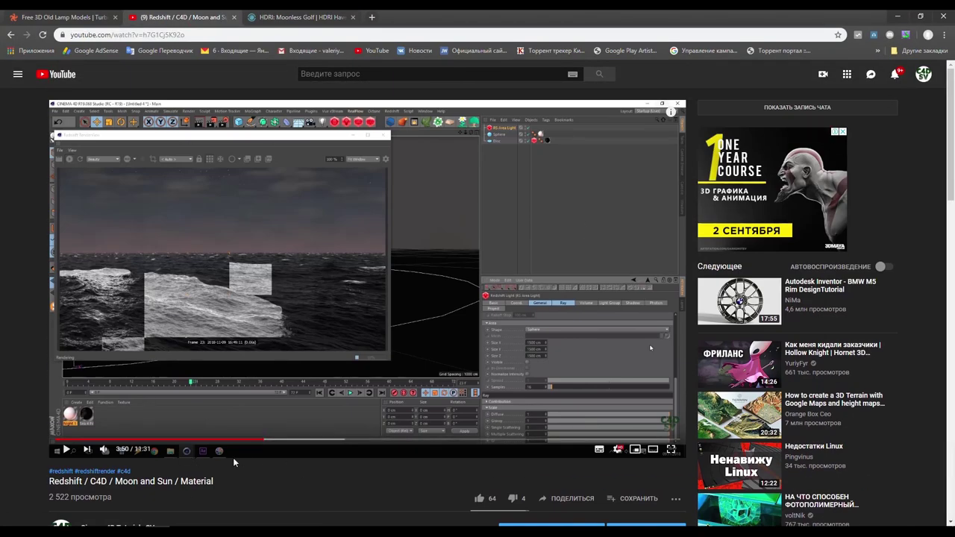
scroll(303, 464, "down", 3)
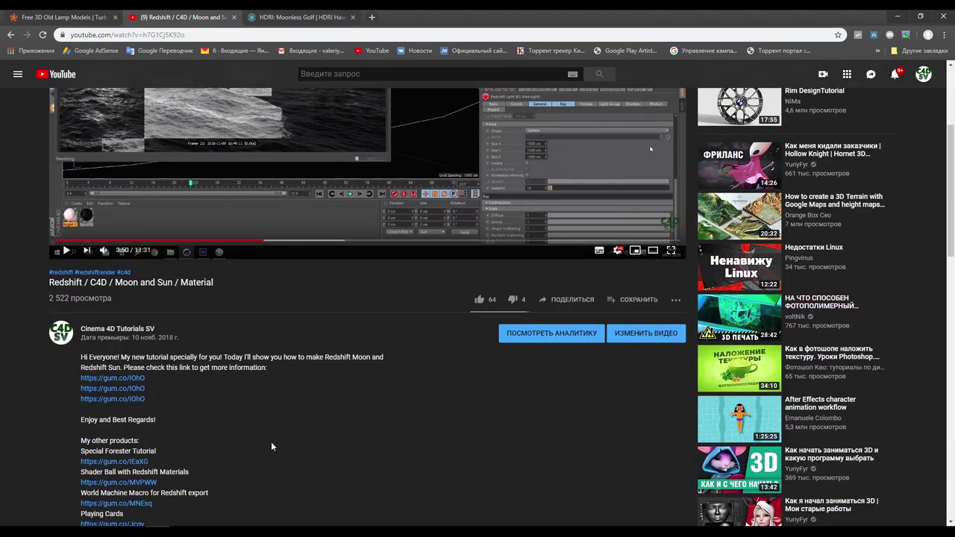
scroll(254, 444, "down", 4)
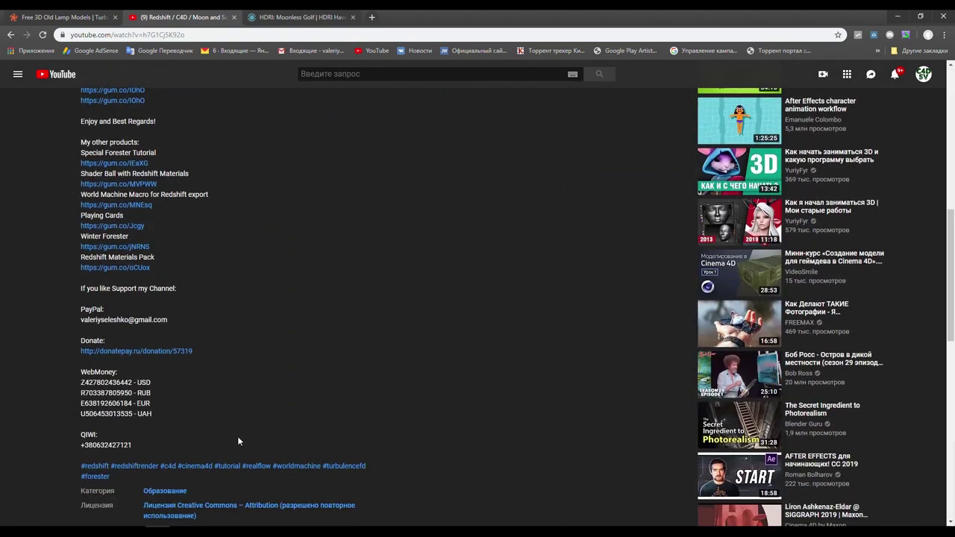
scroll(237, 436, "down", 1)
scroll(238, 436, "up", 8)
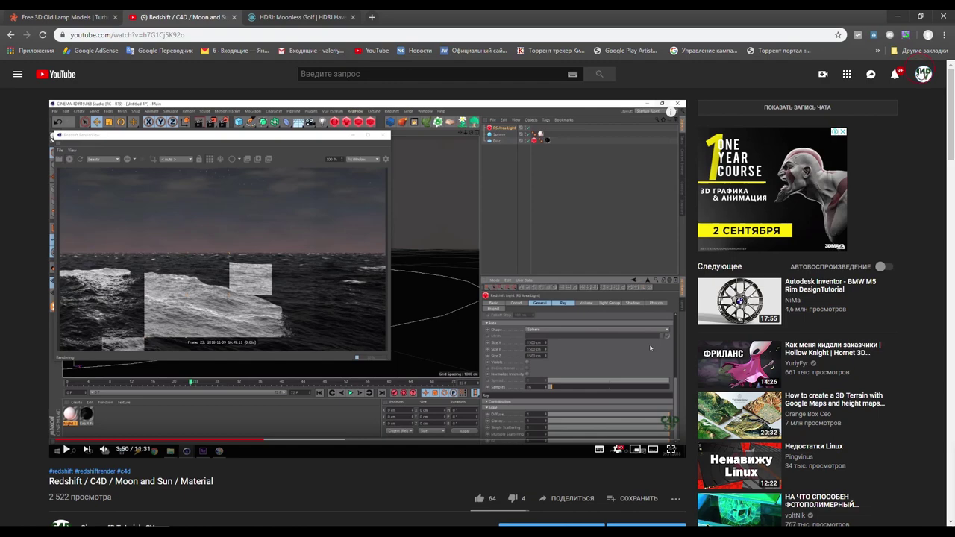
Step: Open the Cinema 4D Tutorials SV YouTube channel, look through its linked Facebook group, and return to the channel page
left_click(923, 74)
left_click(802, 119)
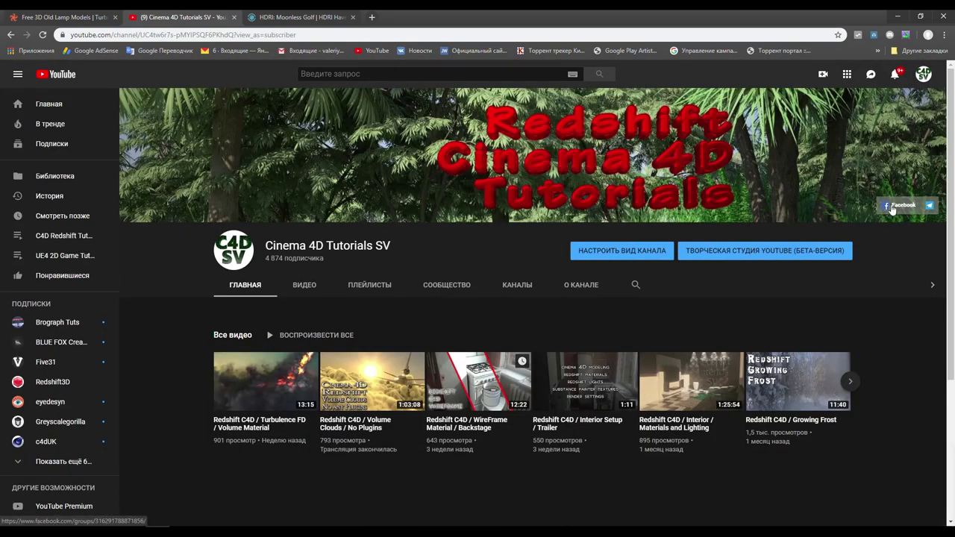
left_click(893, 209)
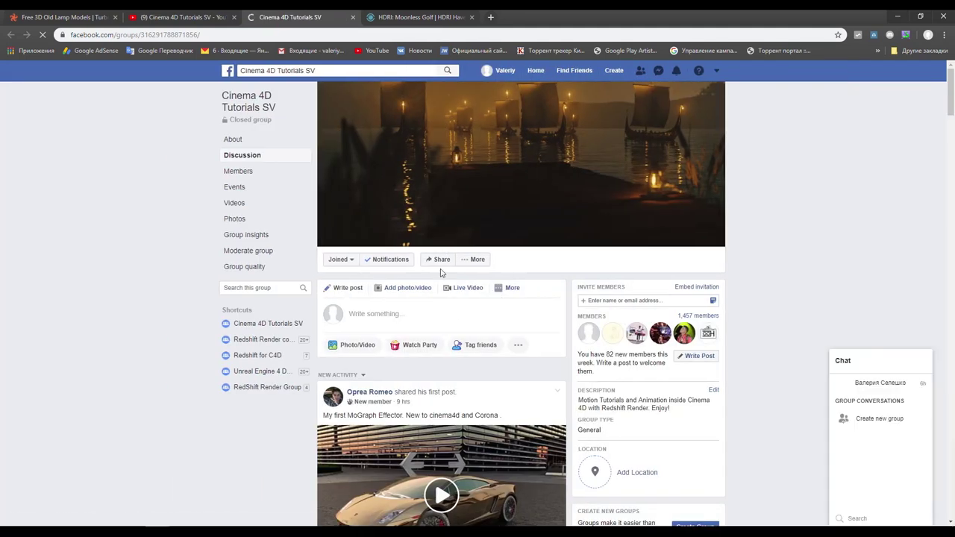
scroll(446, 427, "down", 4)
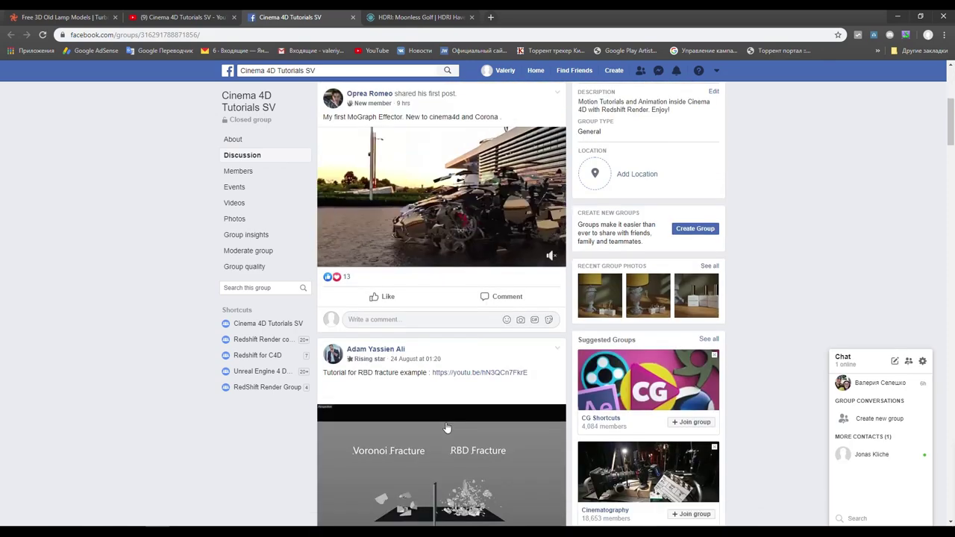
scroll(447, 427, "up", 4)
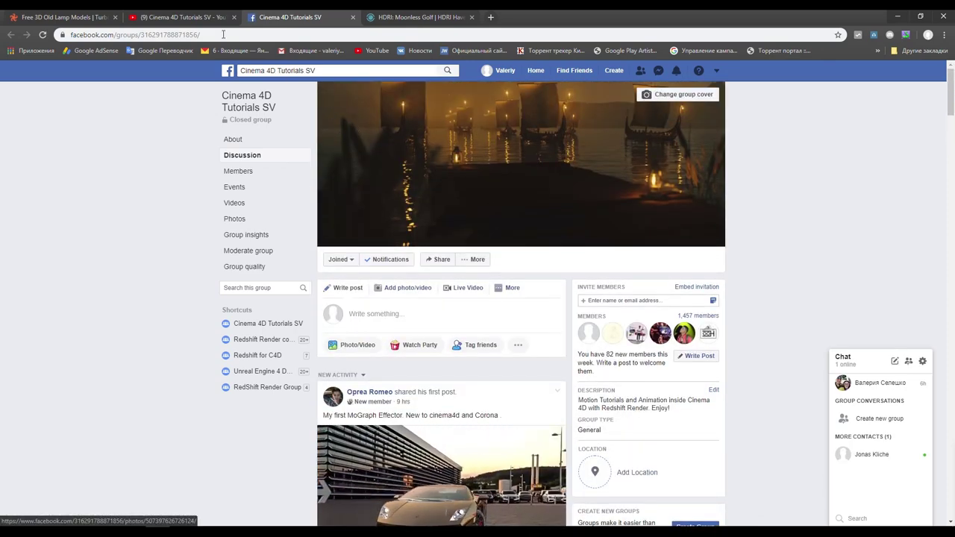
left_click(161, 18)
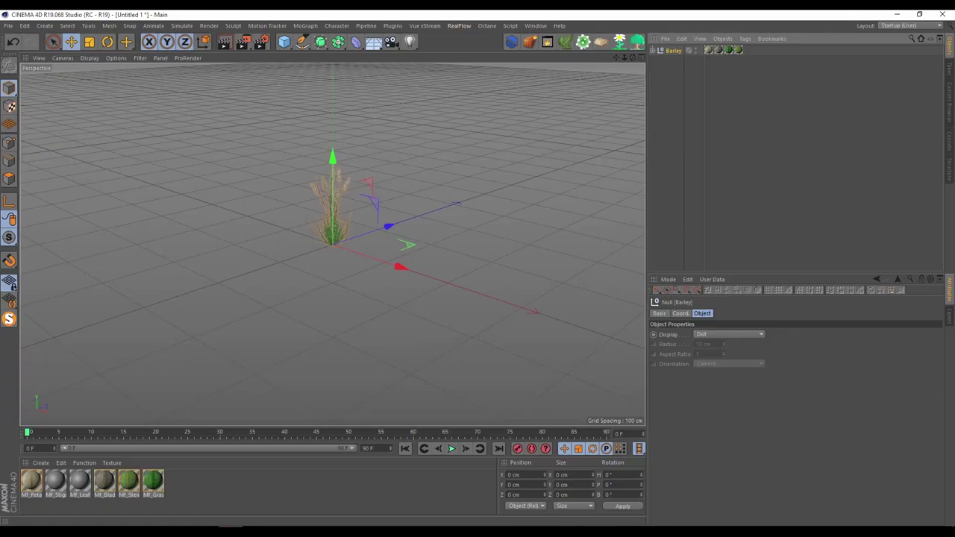